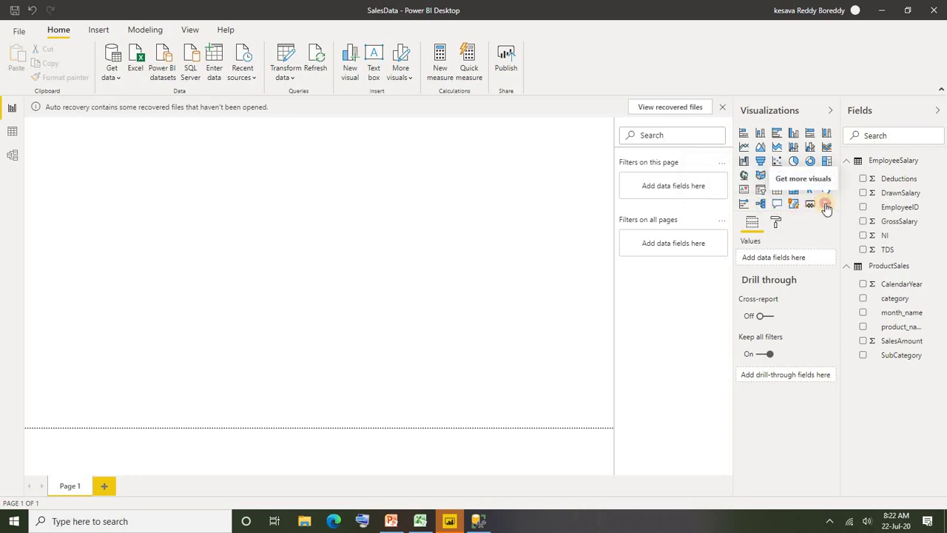
View the options for getting more visuals for the report.
click(827, 205)
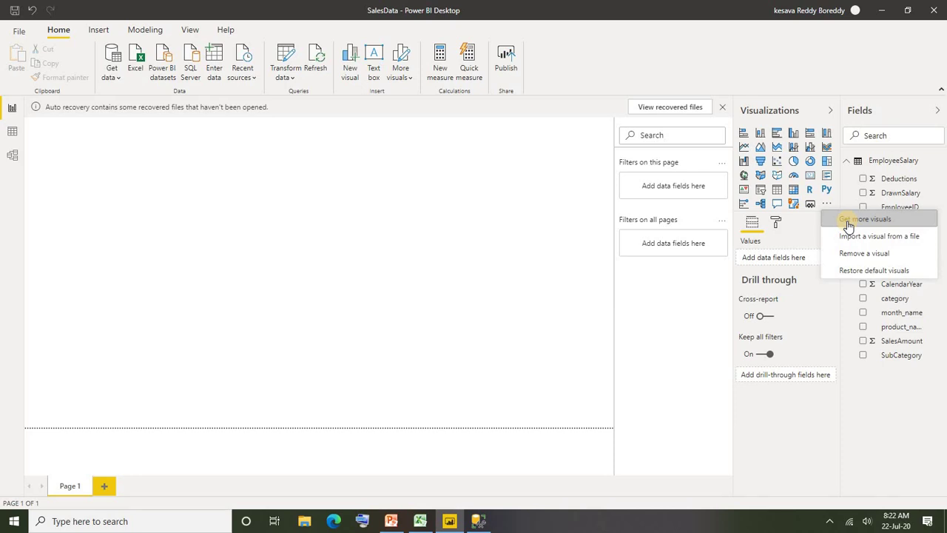
click(380, 266)
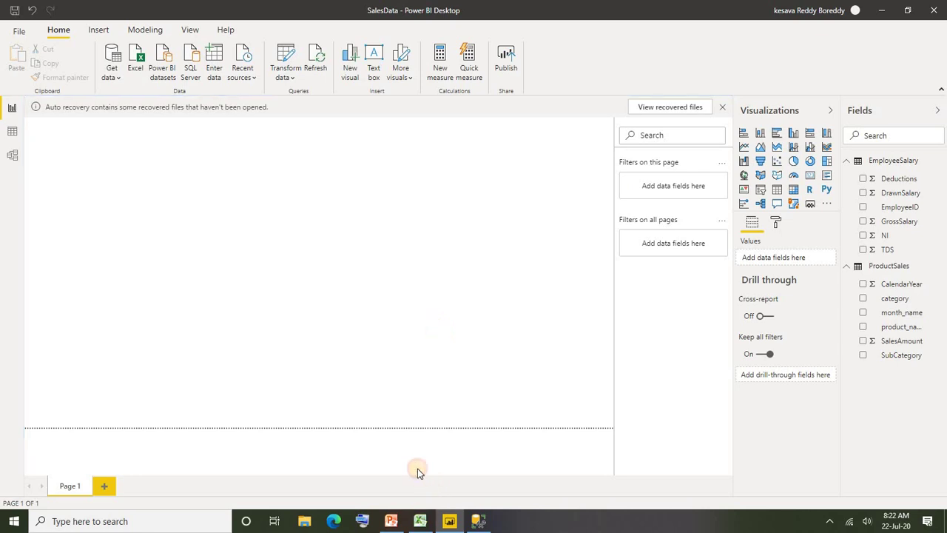
Switch to the SampleData workbook in Excel and examine the whole sales breakdown diagram on the Visual 1 sheet.
click(420, 521)
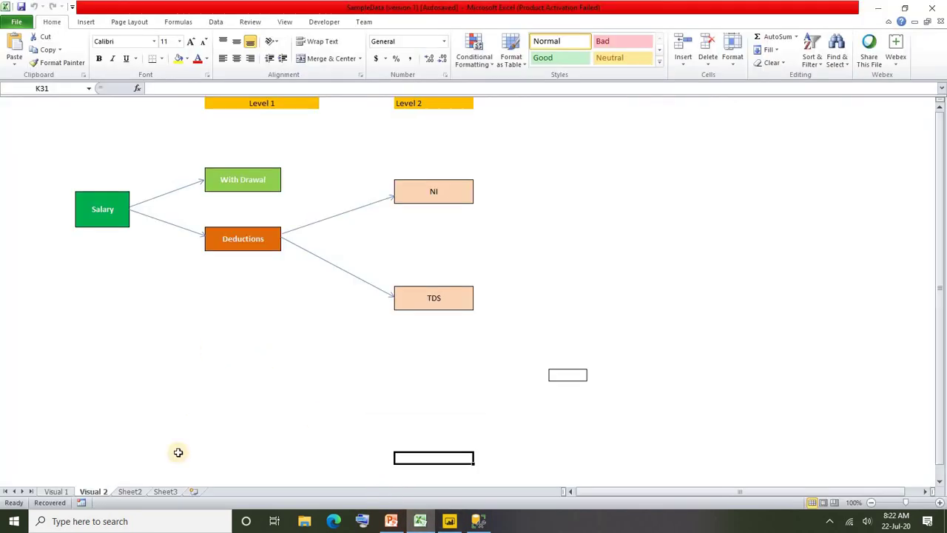
click(56, 492)
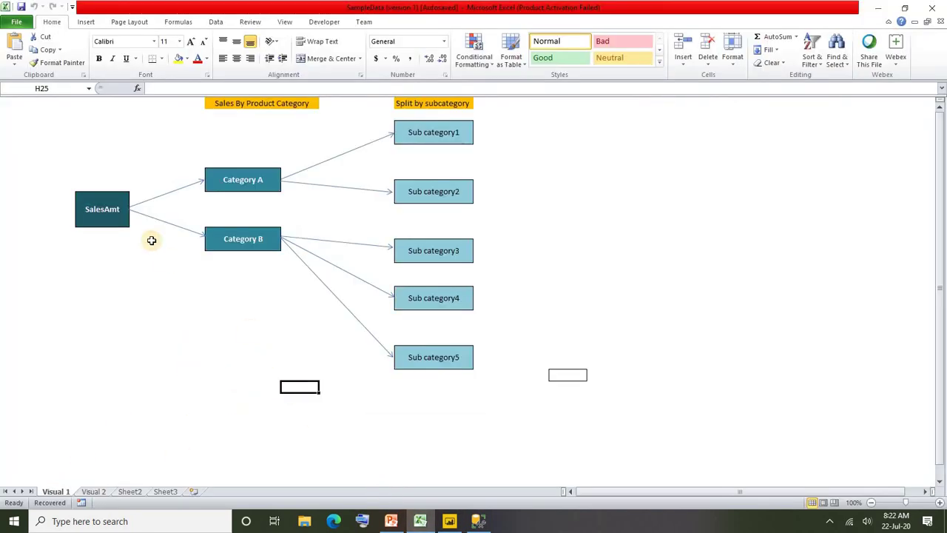
mouse_move(38, 123)
mouse_down()
mouse_move(317, 334)
mouse_move(574, 409)
mouse_up()
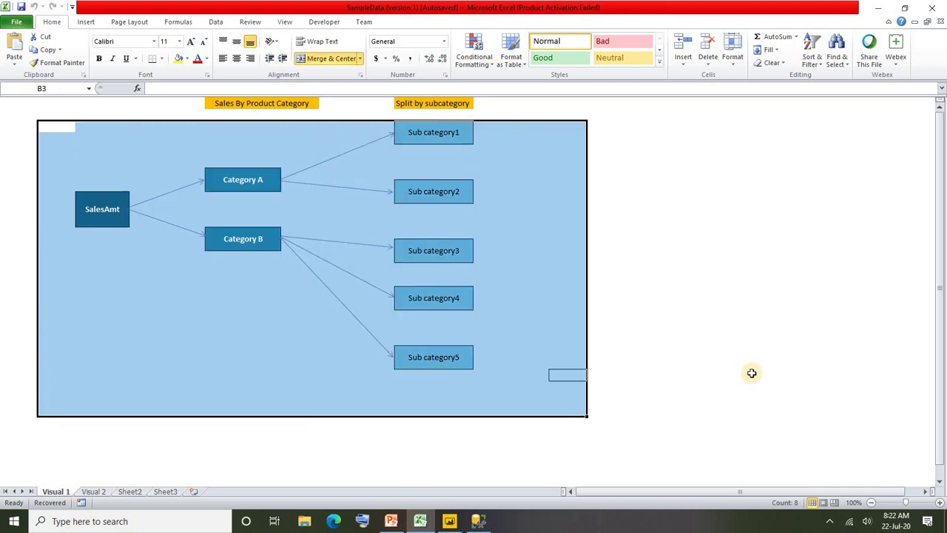
click(750, 372)
drag(26, 127, 498, 390)
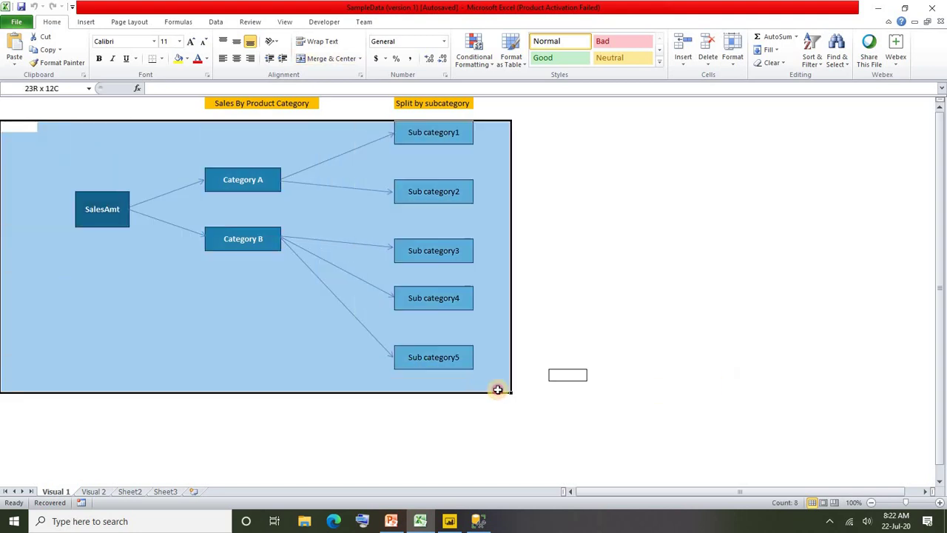
click(688, 361)
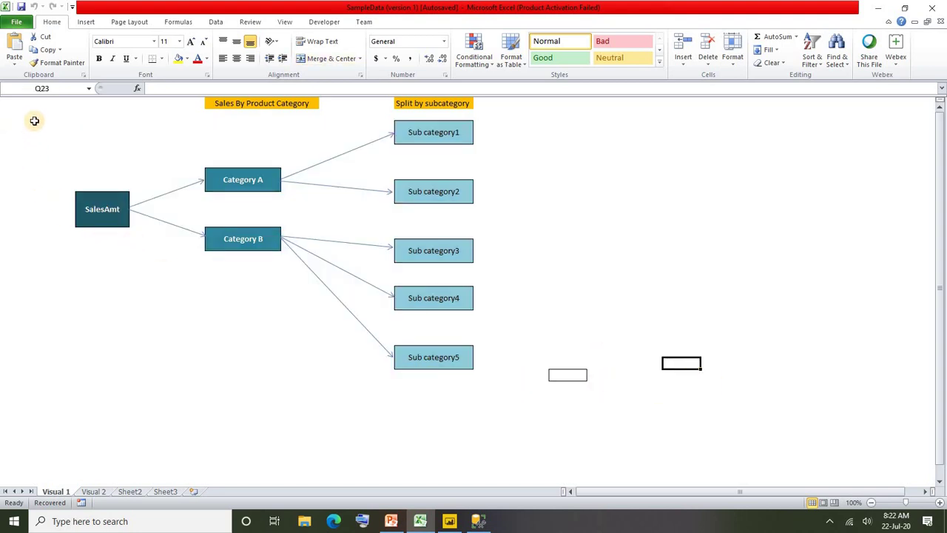
drag(32, 118, 465, 401)
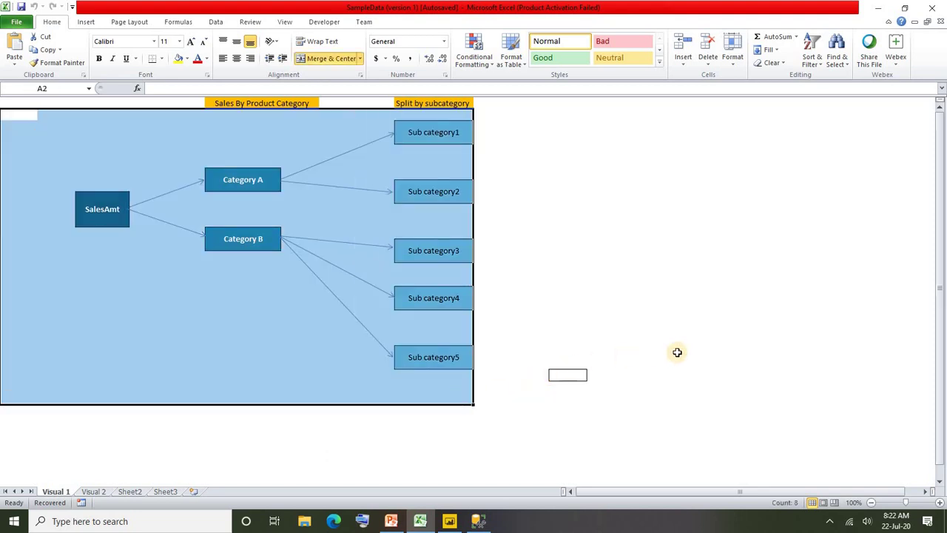
click(584, 292)
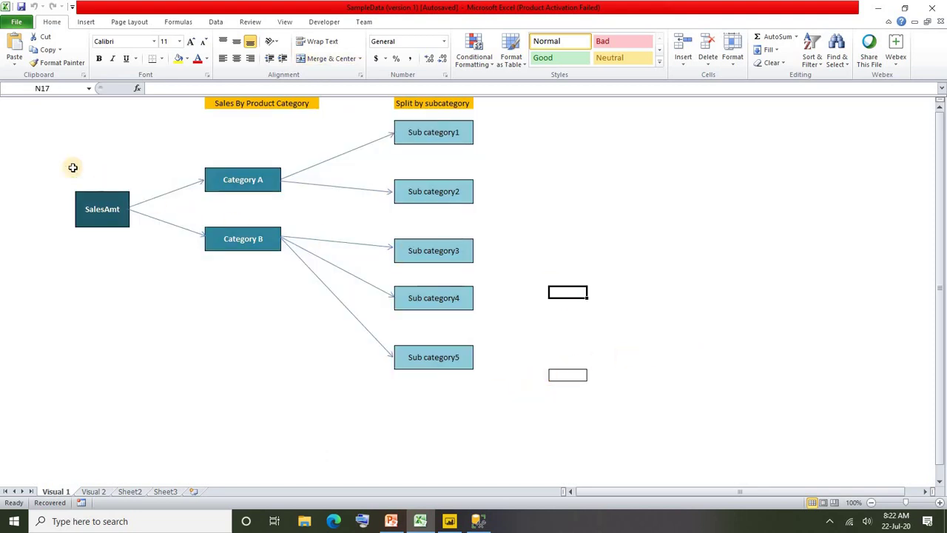
drag(34, 130, 479, 401)
click(102, 209)
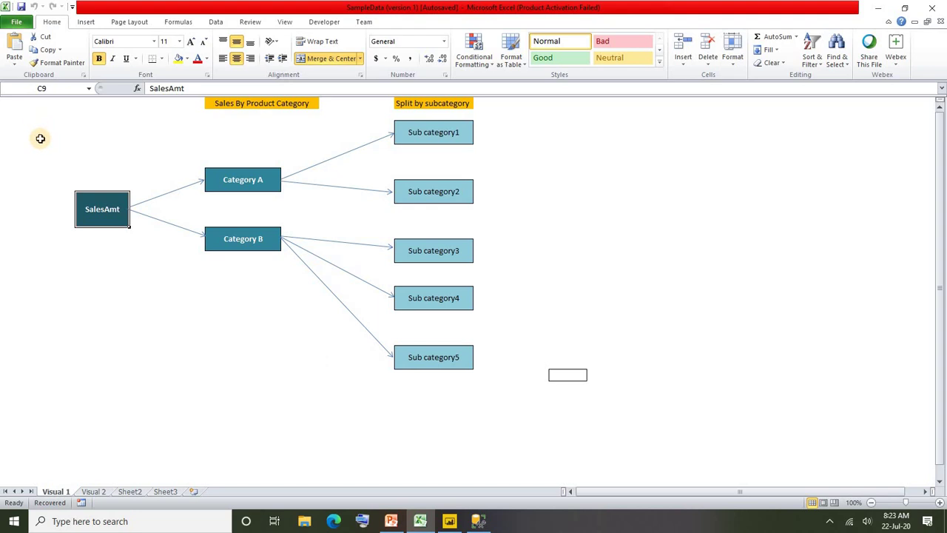
drag(38, 137, 513, 387)
click(718, 326)
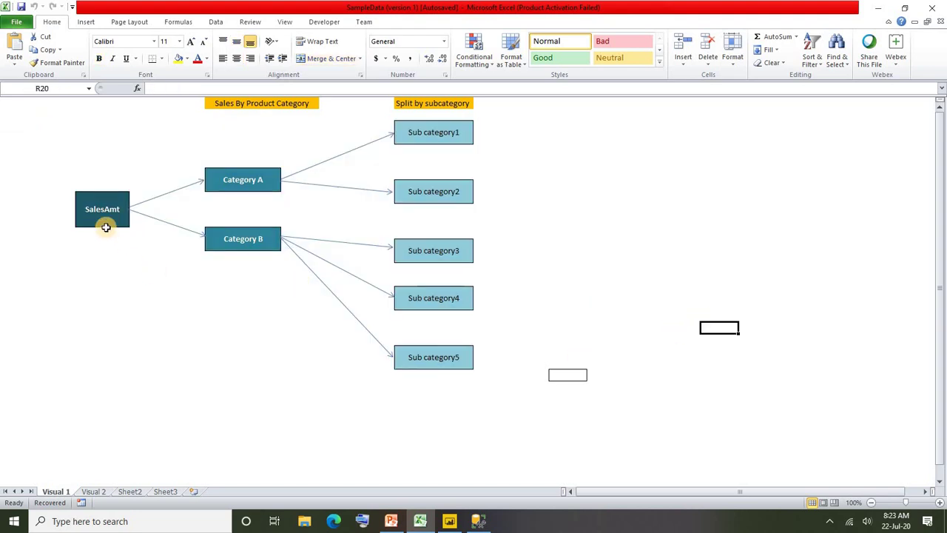
Trace the sales diagram from SalesAmt through Category A to Sub category1 and review the full hierarchy.
click(106, 220)
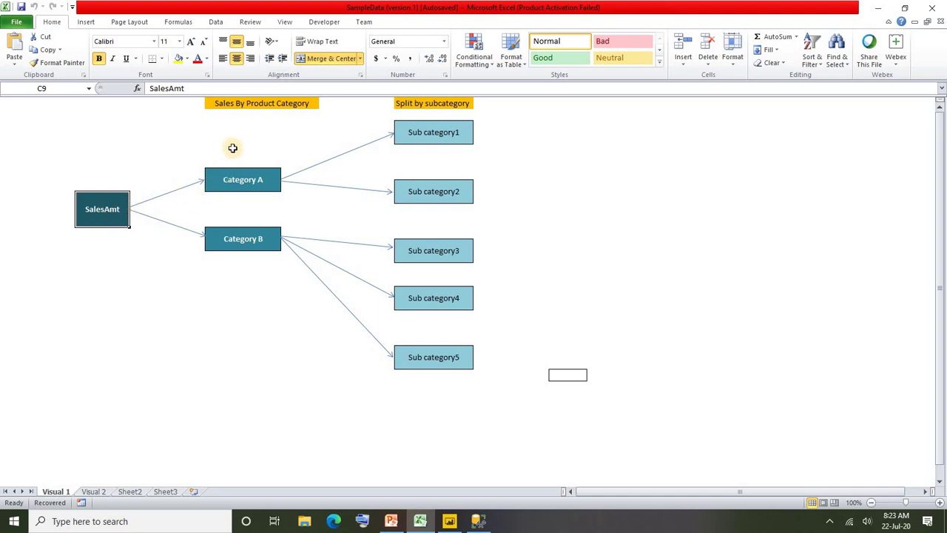
click(261, 181)
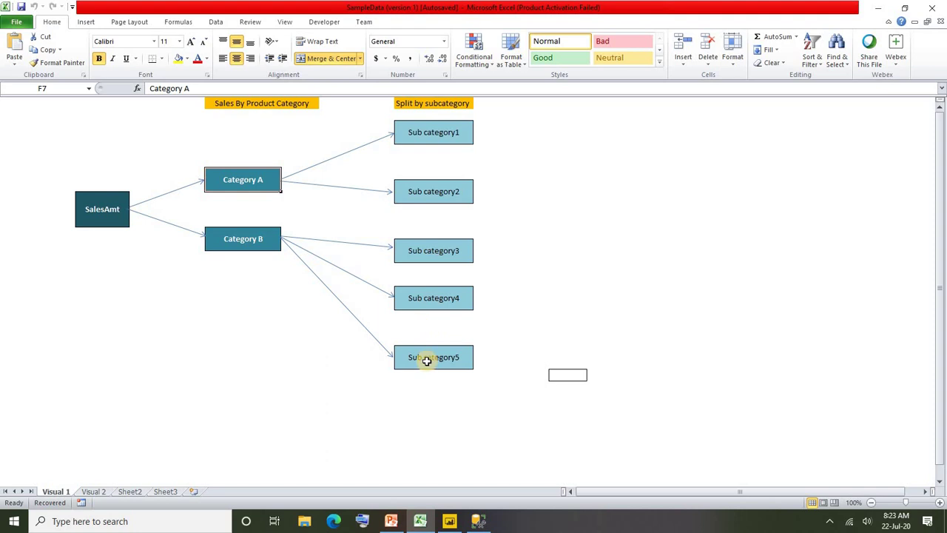
click(468, 137)
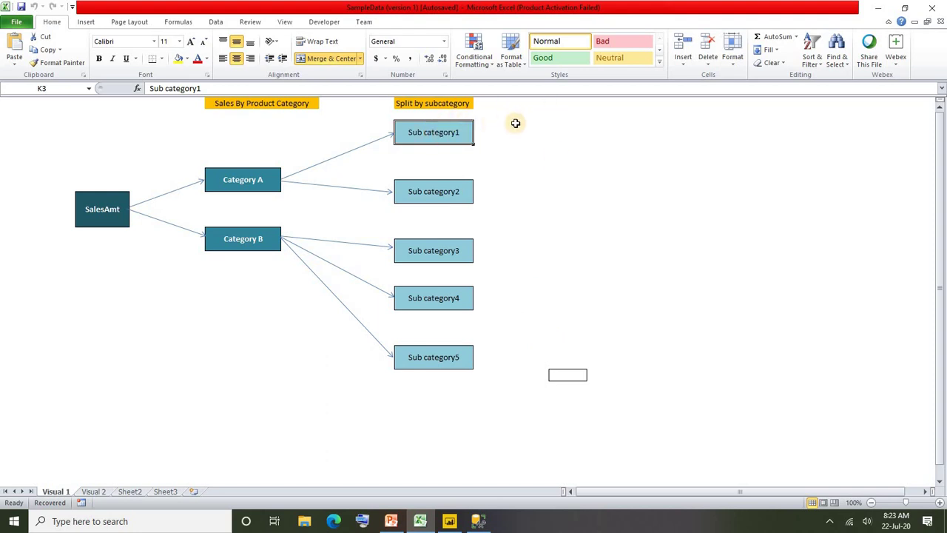
click(247, 435)
drag(30, 126, 654, 413)
click(779, 331)
drag(30, 123, 510, 403)
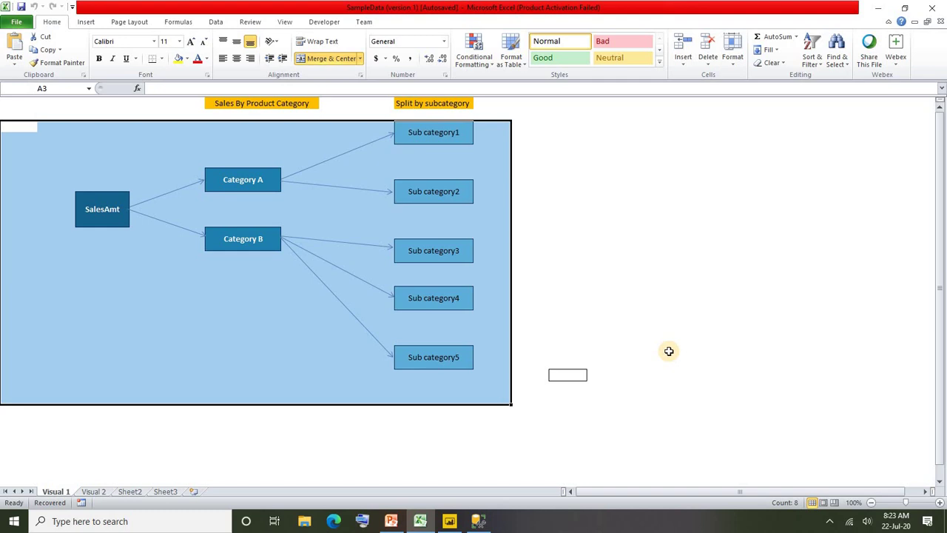
click(658, 302)
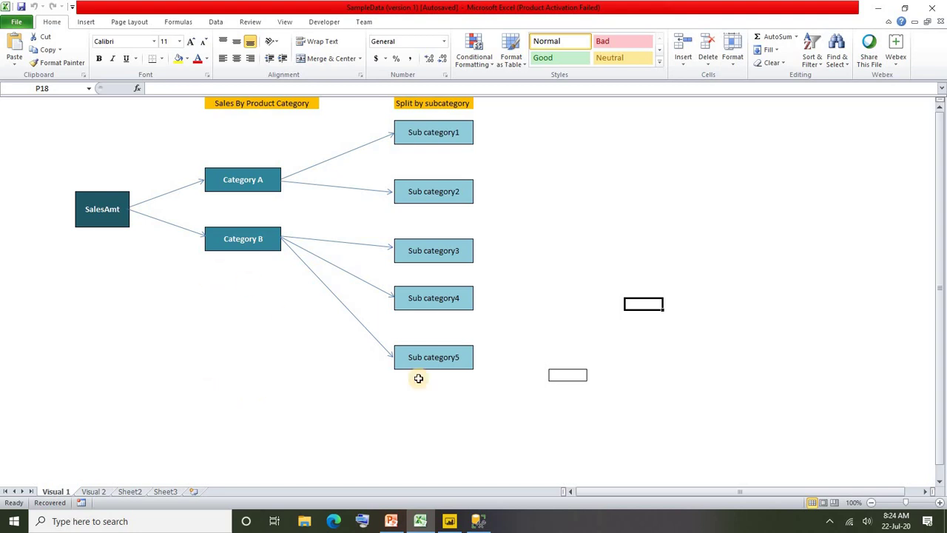
click(650, 411)
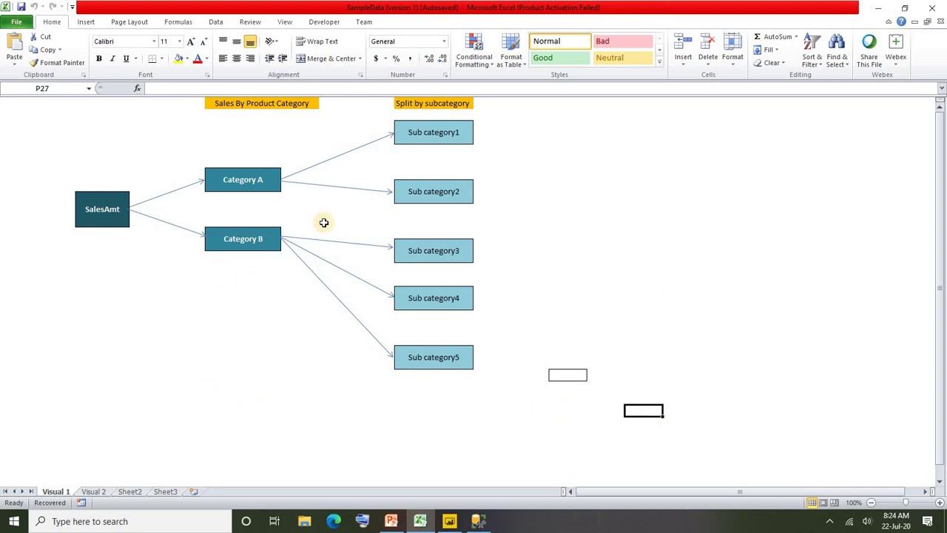
Examine how SalesAmt splits by product category and subcategory across the Visual 1 diagram.
click(87, 211)
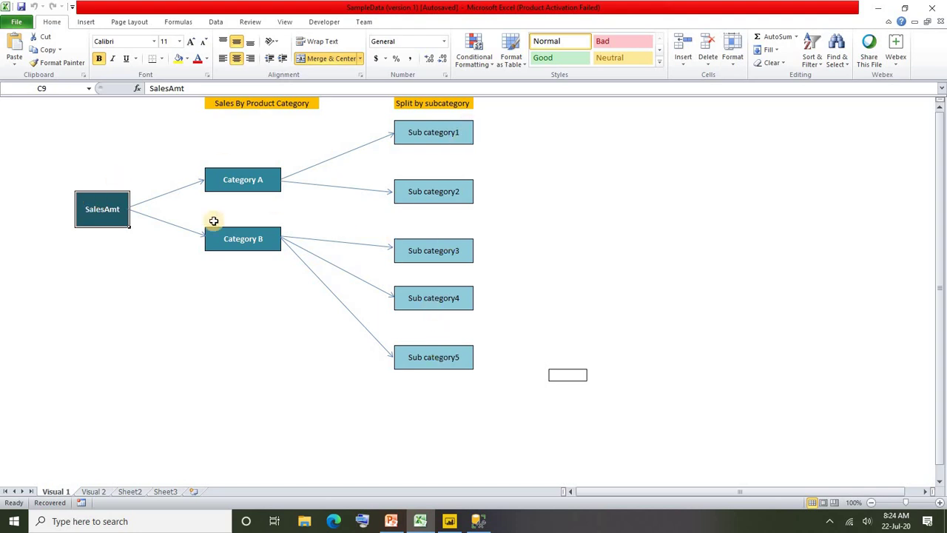
click(460, 131)
click(591, 149)
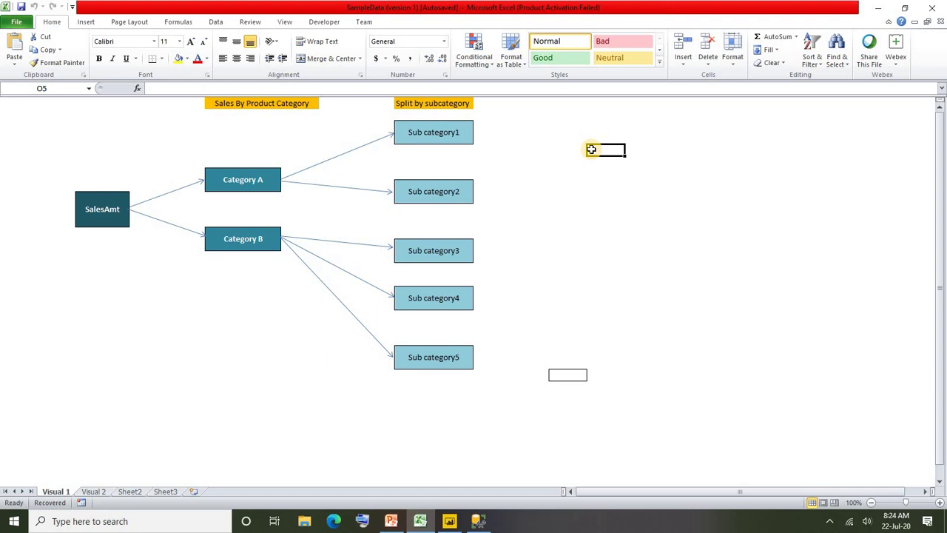
click(224, 340)
click(57, 374)
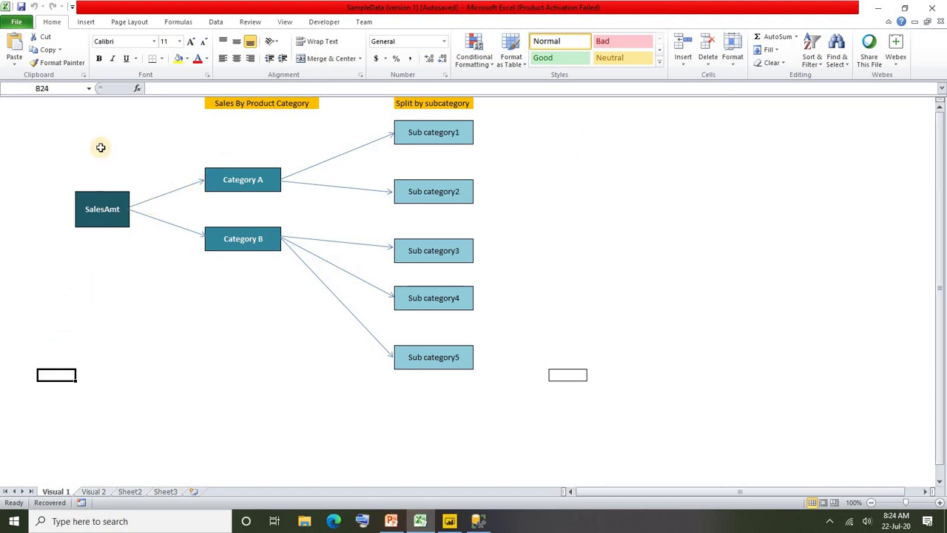
drag(83, 134, 488, 378)
click(652, 313)
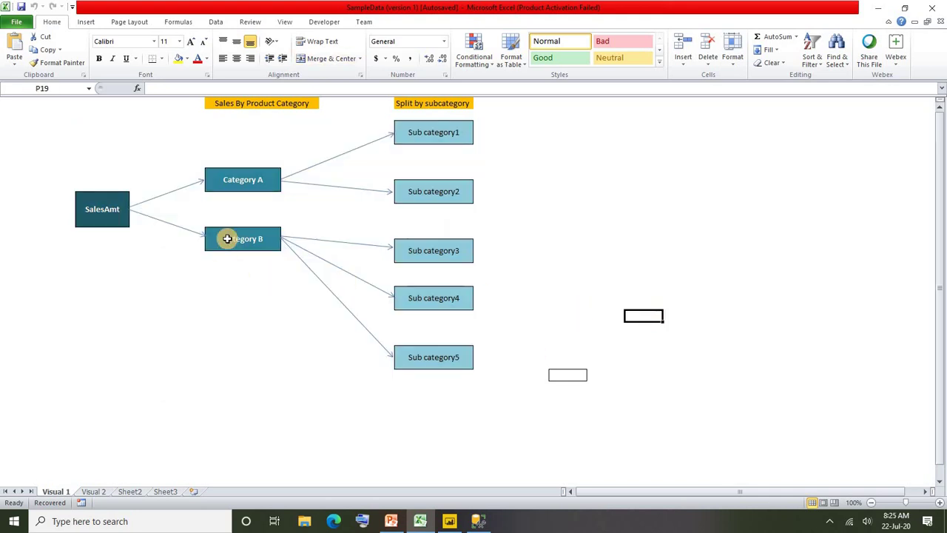
click(236, 328)
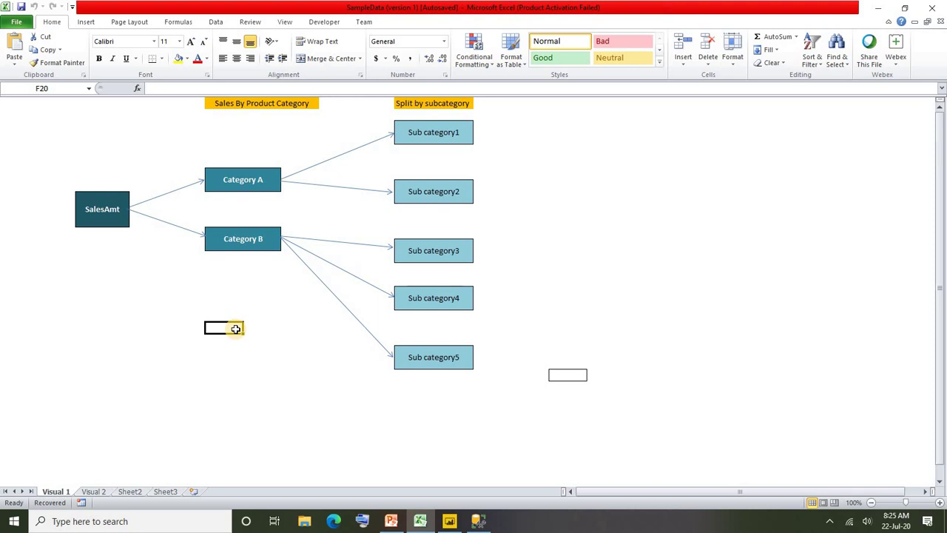
click(275, 377)
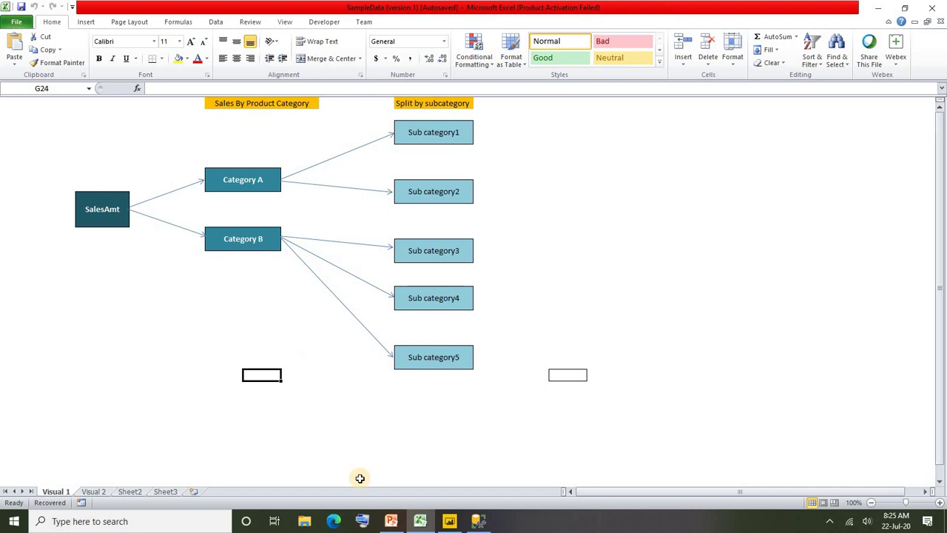
click(450, 521)
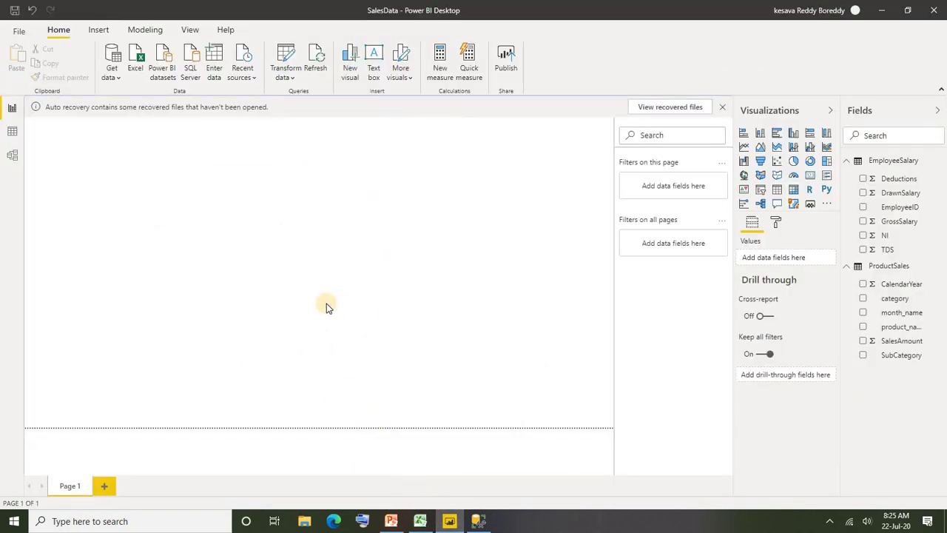
click(420, 522)
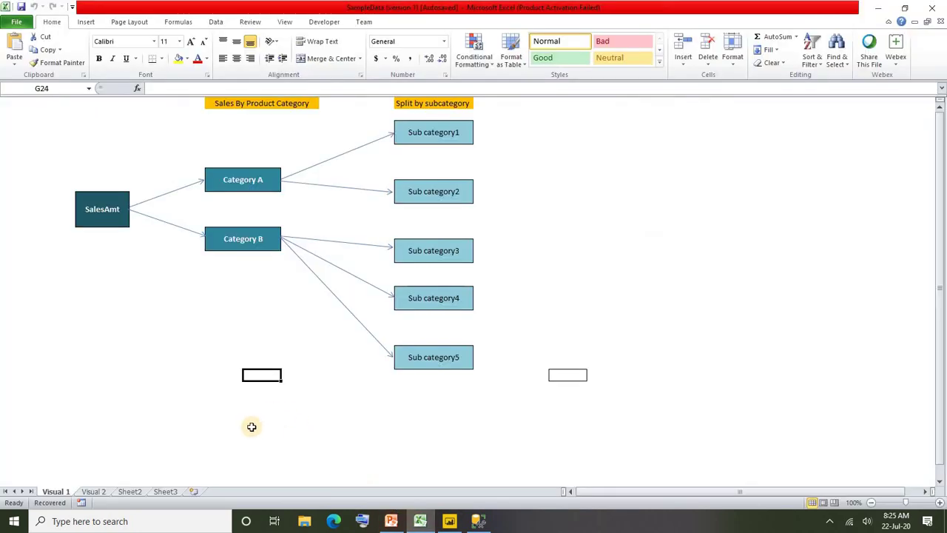
Open the Visual 2 sheet and examine the complete salary breakdown diagram.
click(105, 492)
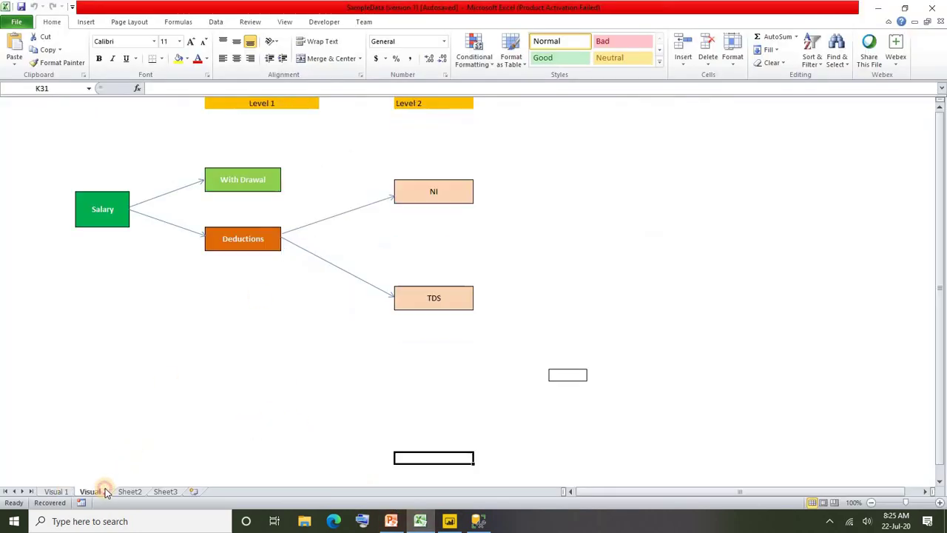
click(184, 363)
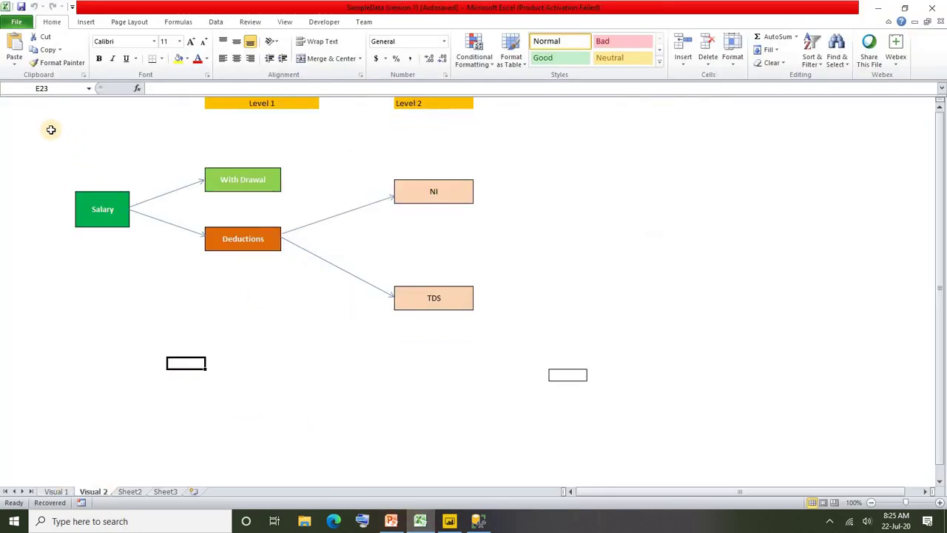
drag(37, 123, 568, 376)
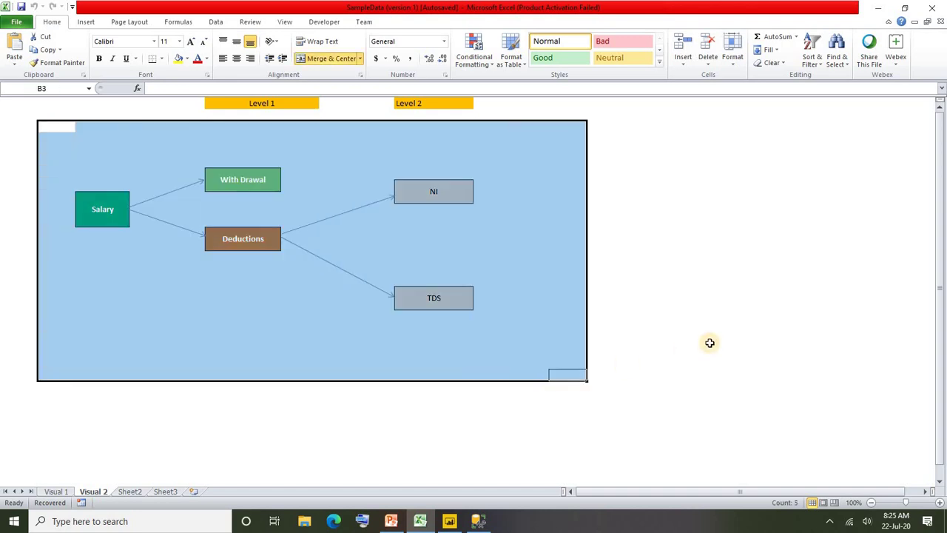
click(710, 343)
click(93, 214)
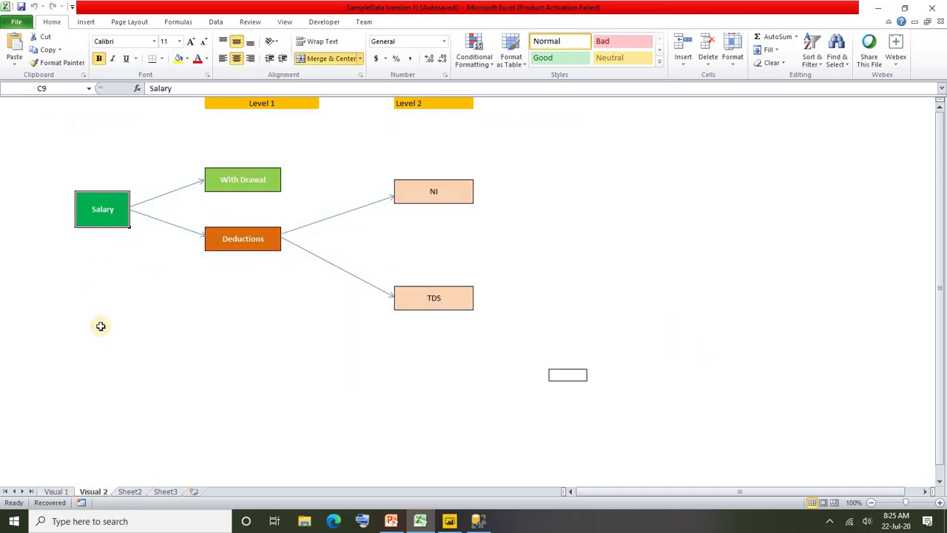
click(99, 163)
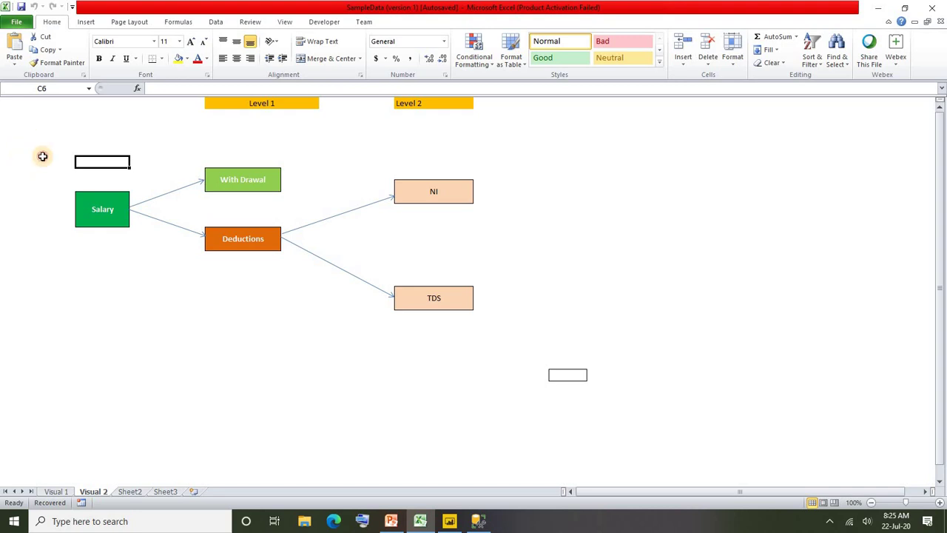
drag(22, 135, 478, 344)
click(214, 387)
Trace the salary diagram from Salary through With Drawal and Deductions to the NI and TDS branches.
click(115, 217)
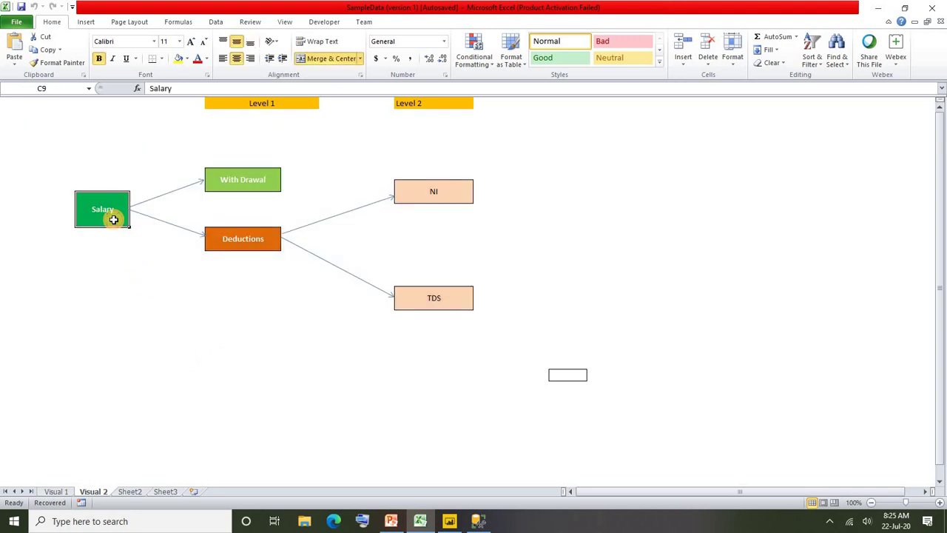
click(257, 184)
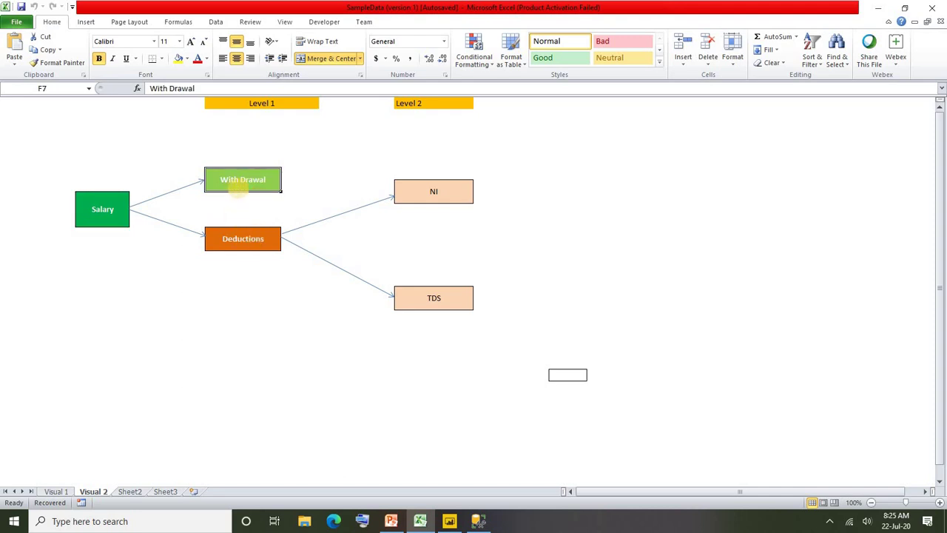
click(252, 158)
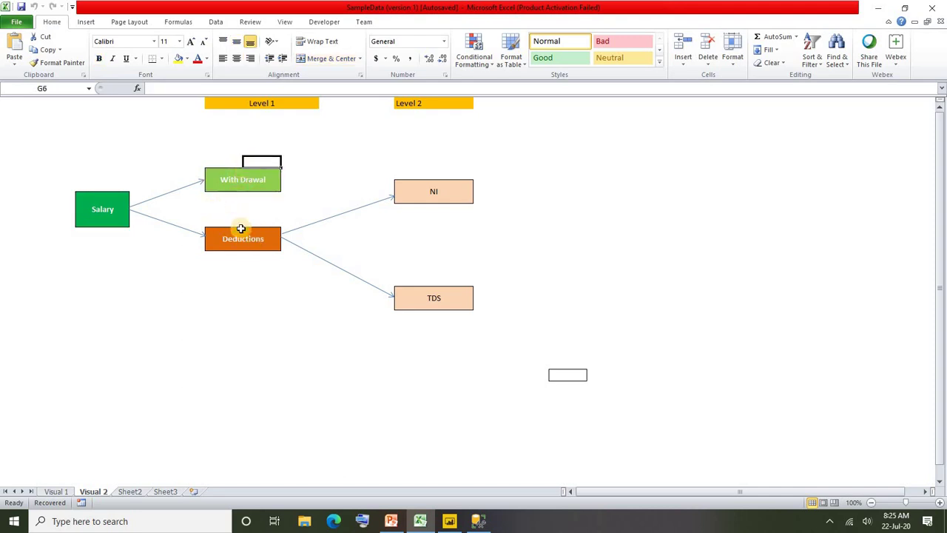
click(240, 237)
click(261, 315)
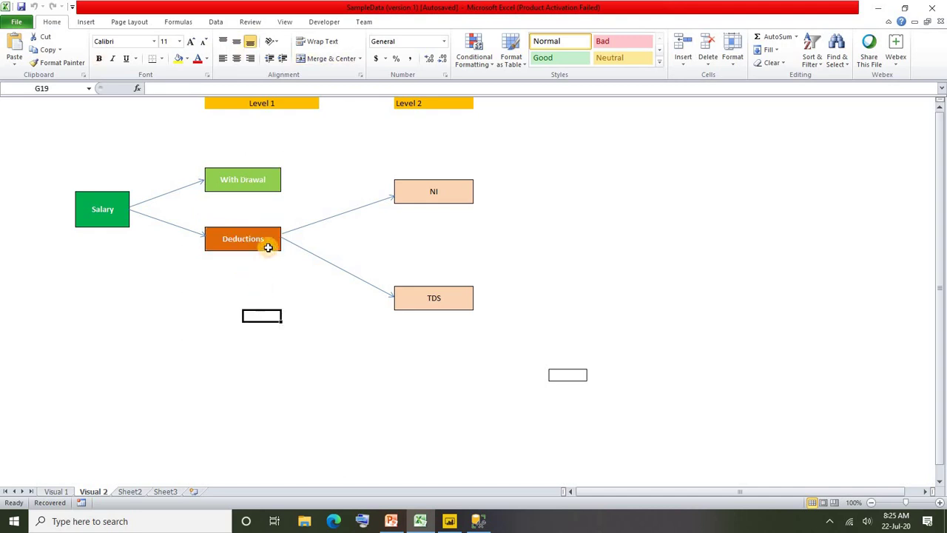
click(440, 195)
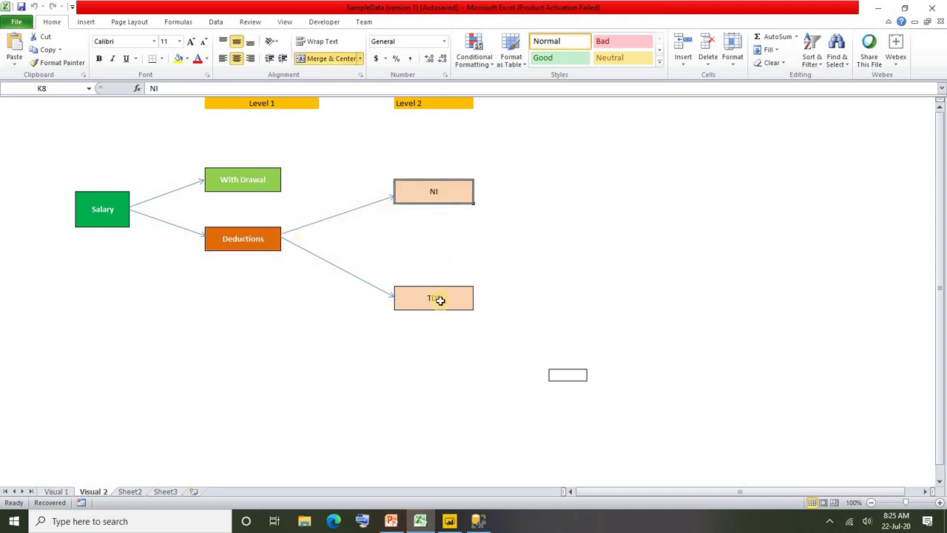
click(440, 300)
click(555, 282)
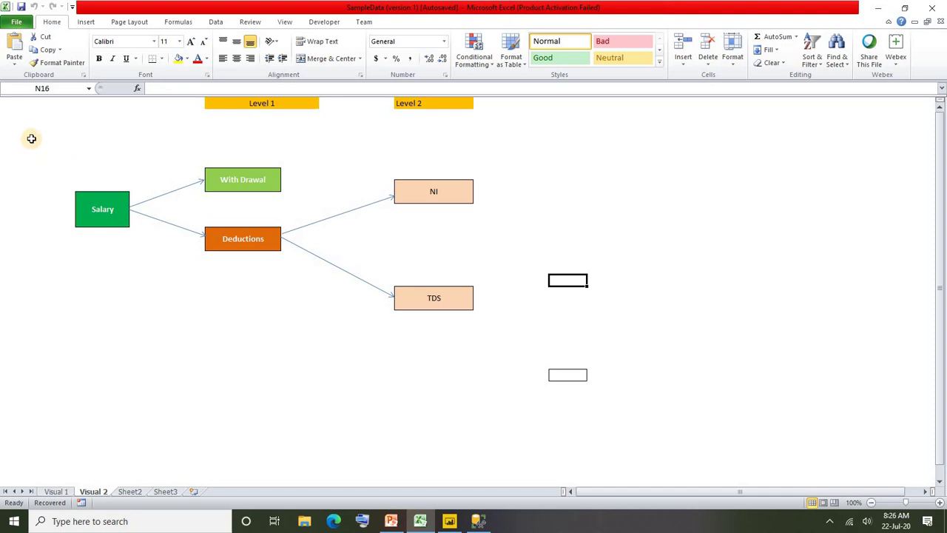
Review the whole salary diagram, comparing the Salary root with its Level 1 and Level 2 components.
drag(31, 138, 474, 359)
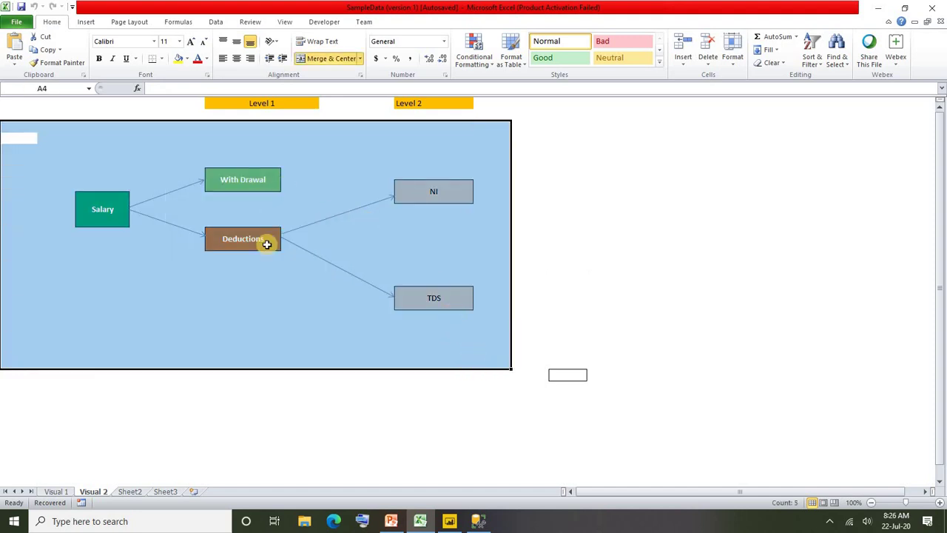
click(98, 231)
click(107, 223)
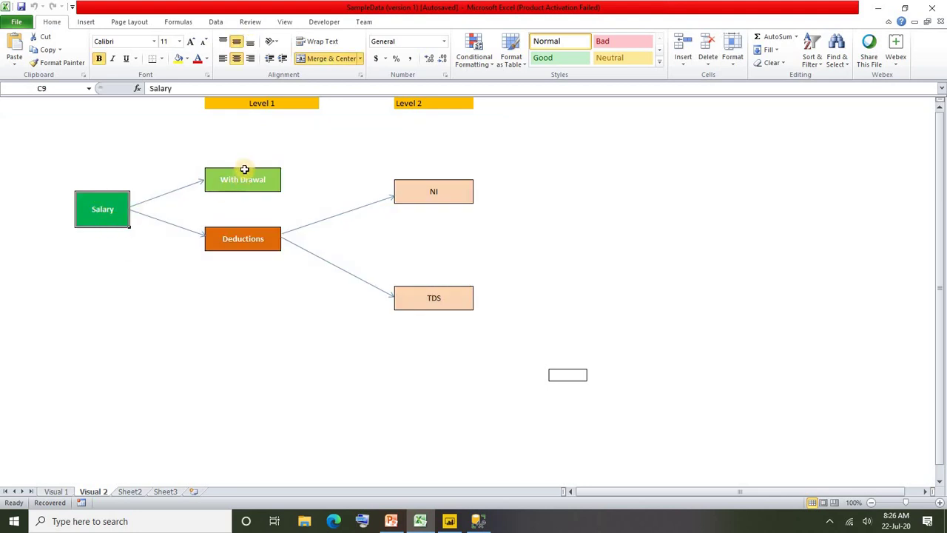
drag(234, 148, 491, 317)
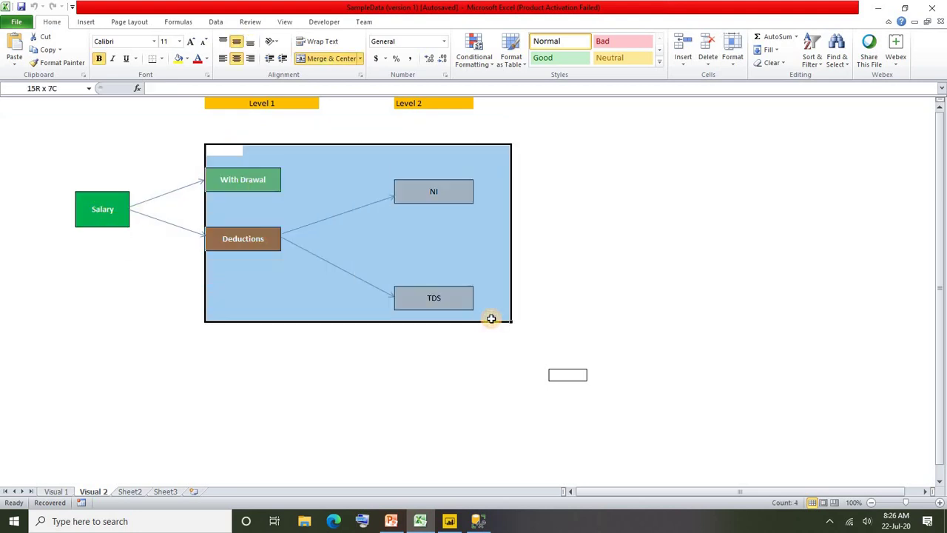
click(607, 278)
click(259, 185)
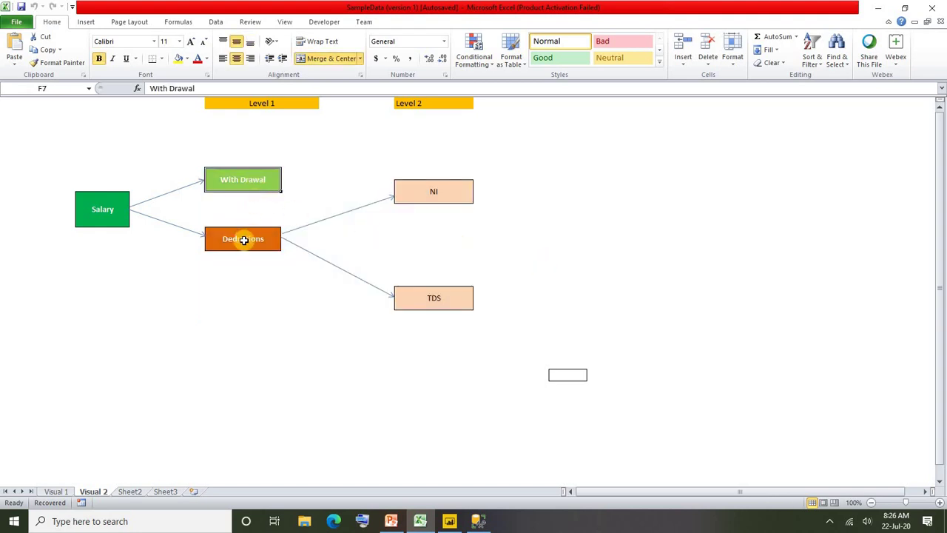
click(243, 239)
click(464, 191)
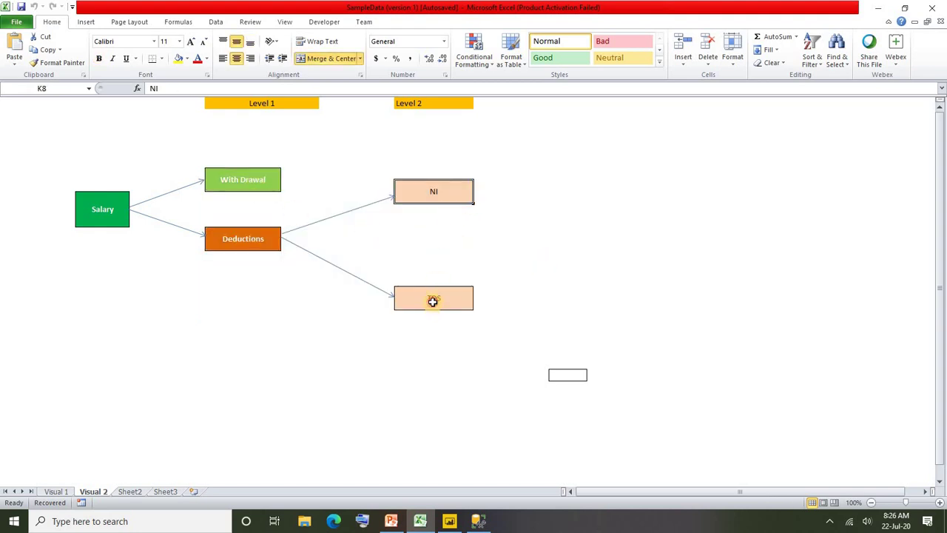
click(433, 301)
click(569, 271)
Examine the salary hierarchy from the Salary root across to Level 2 as one complete breakdown.
drag(27, 137, 122, 233)
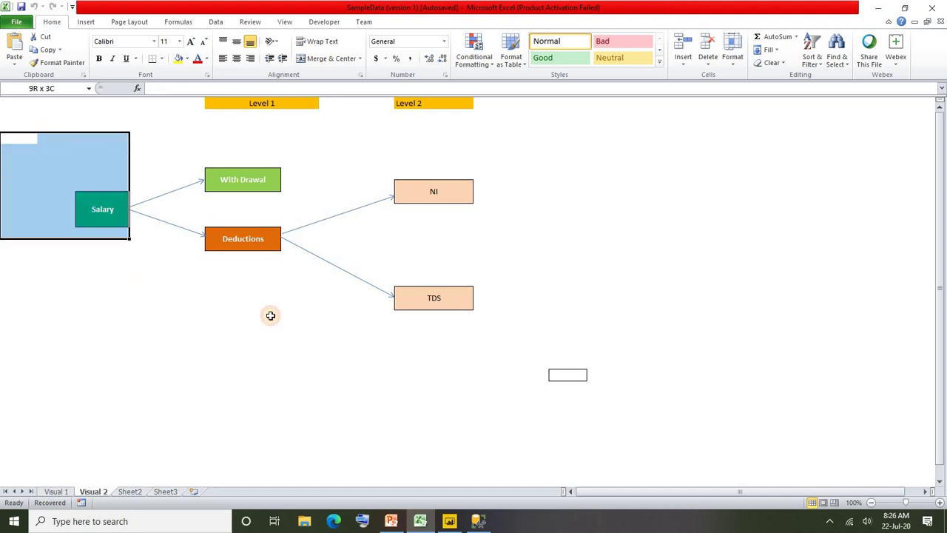
drag(271, 315, 509, 343)
click(641, 281)
click(148, 375)
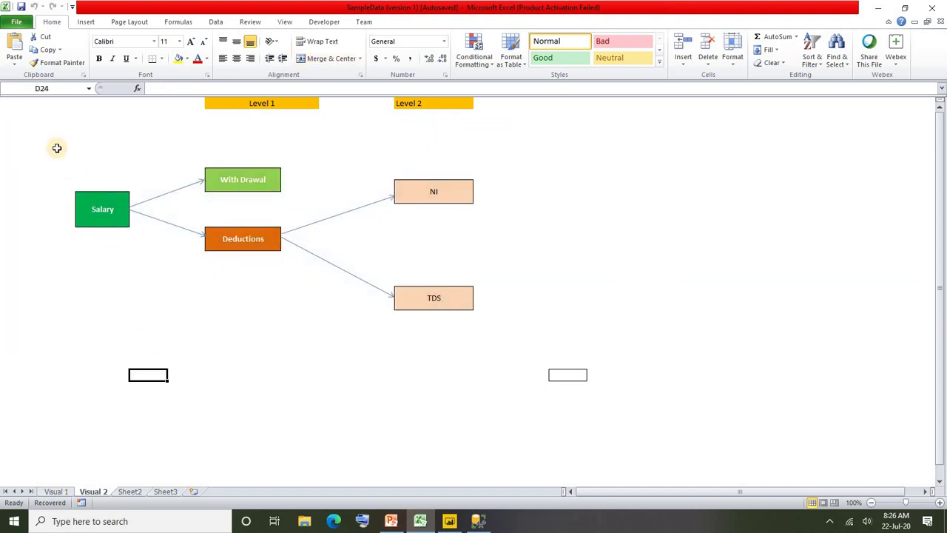
drag(56, 127, 479, 341)
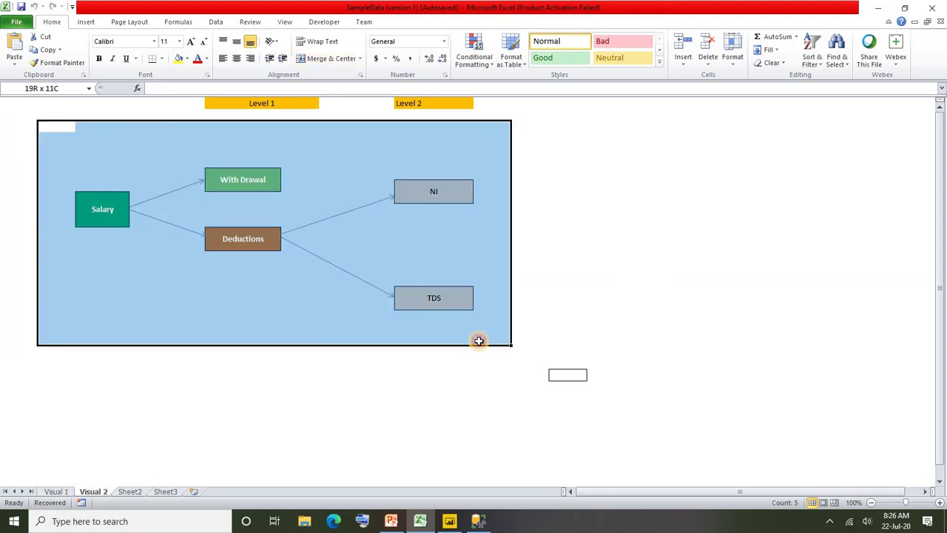
click(337, 387)
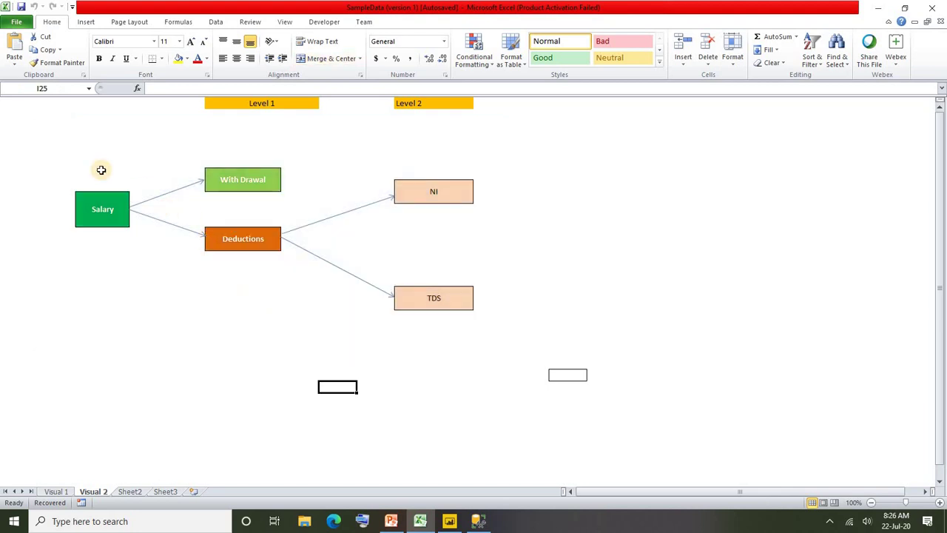
drag(51, 126, 421, 376)
click(375, 411)
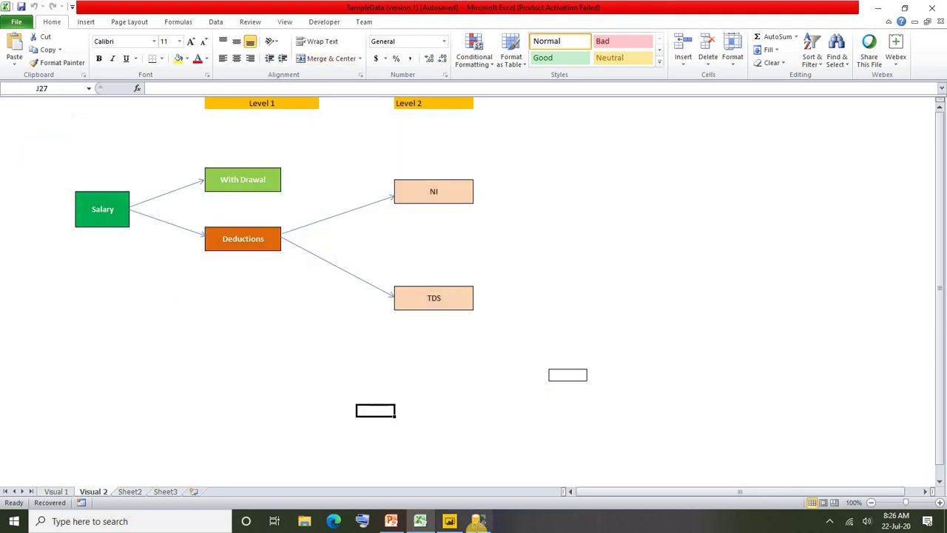
Switch to the SalesData report in Power BI Desktop and inspect the EmployeeSalary and ProductSales tables.
click(435, 470)
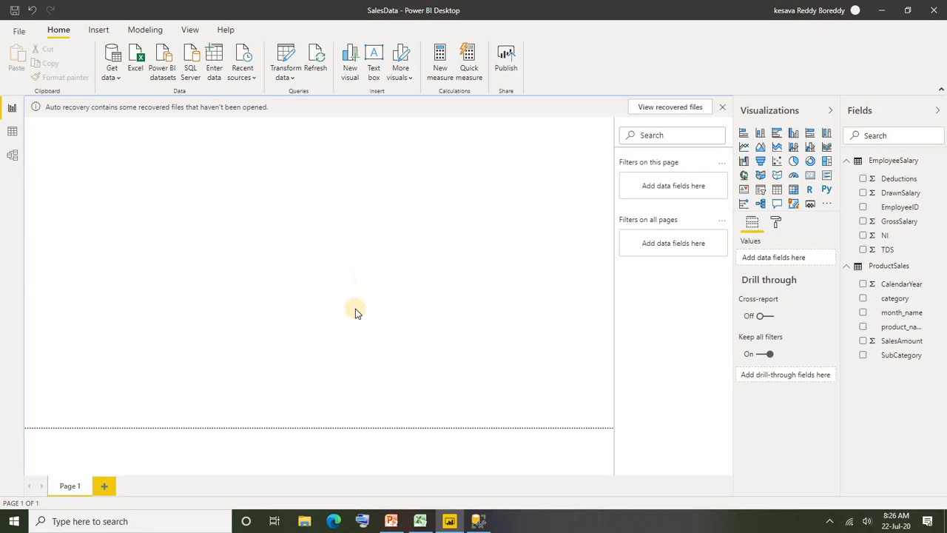
click(894, 166)
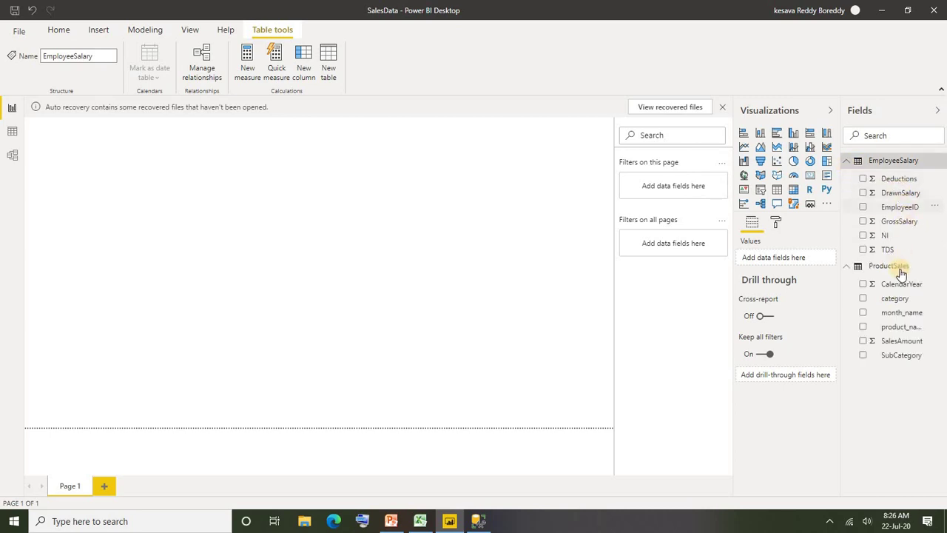
click(895, 270)
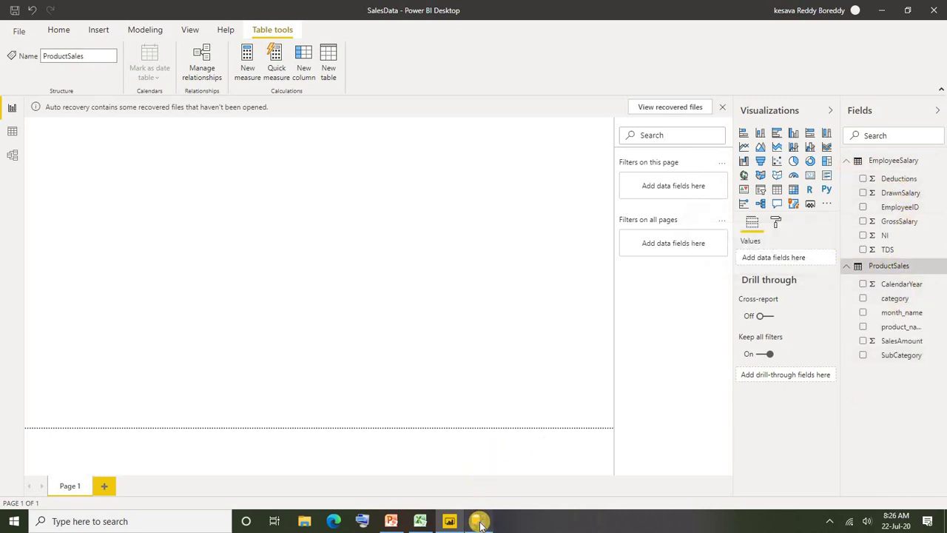
Switch to SQL Server Management Studio, review the FactInternetSales product sales query and execute it on AdventureWorksDW.
mouse_move(480, 522)
click(462, 475)
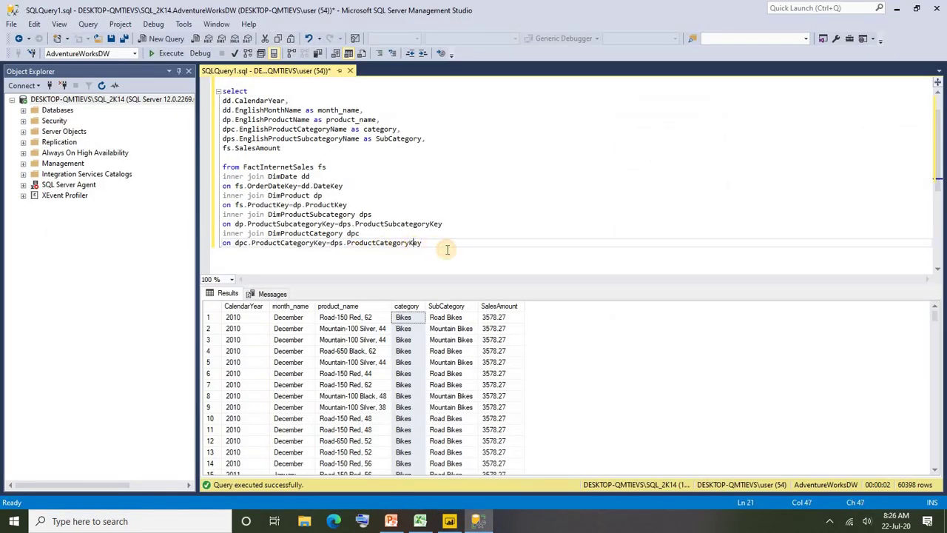
drag(447, 250, 219, 91)
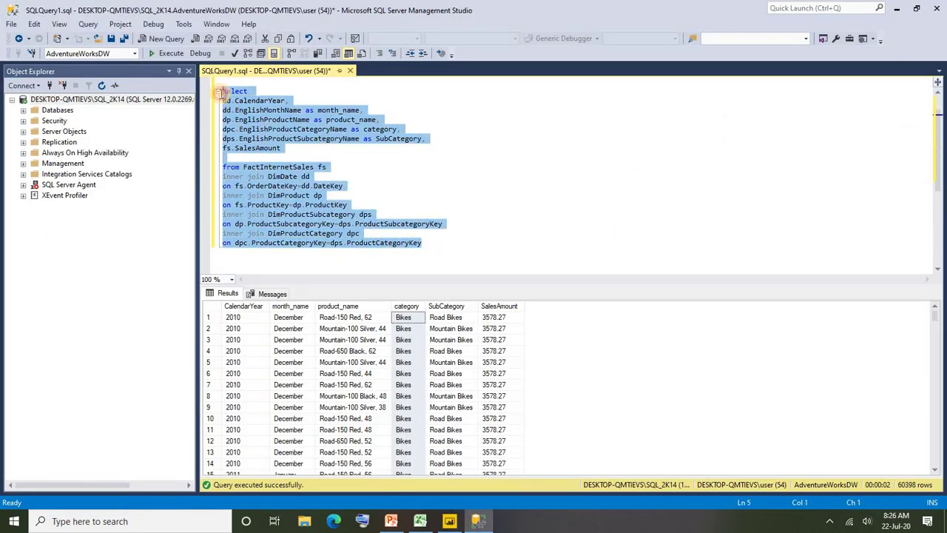
click(435, 246)
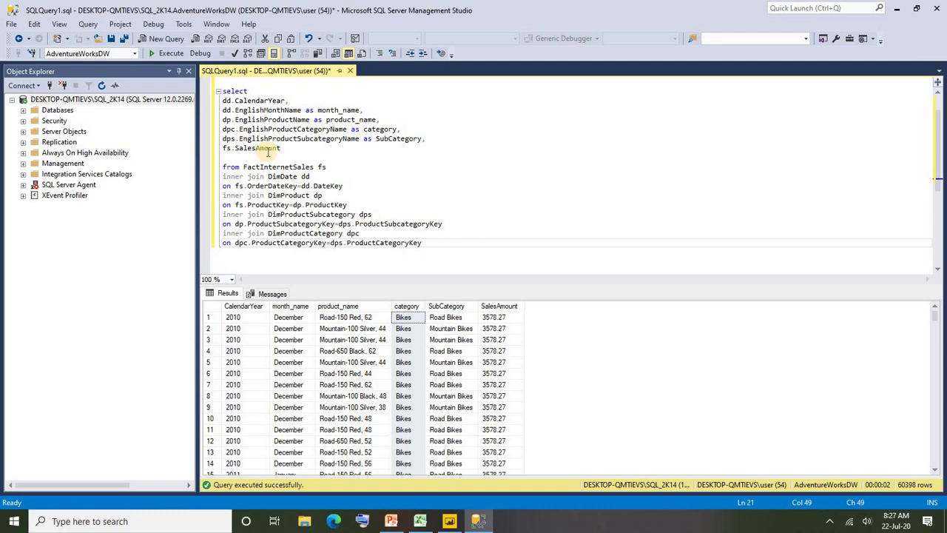
click(161, 54)
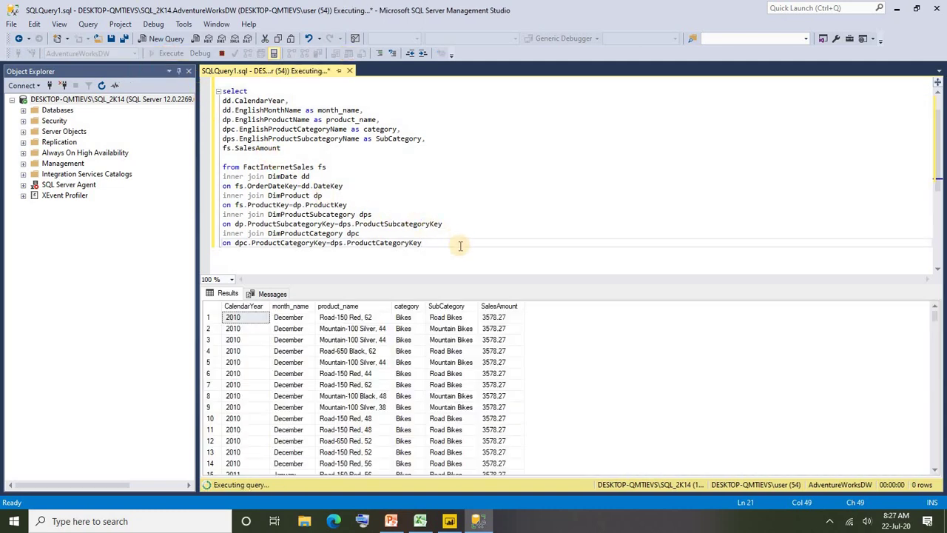
Examine each column of the query results, from CalendarYear, month_name and product_name through category and SubCategory to SalesAmount.
click(211, 306)
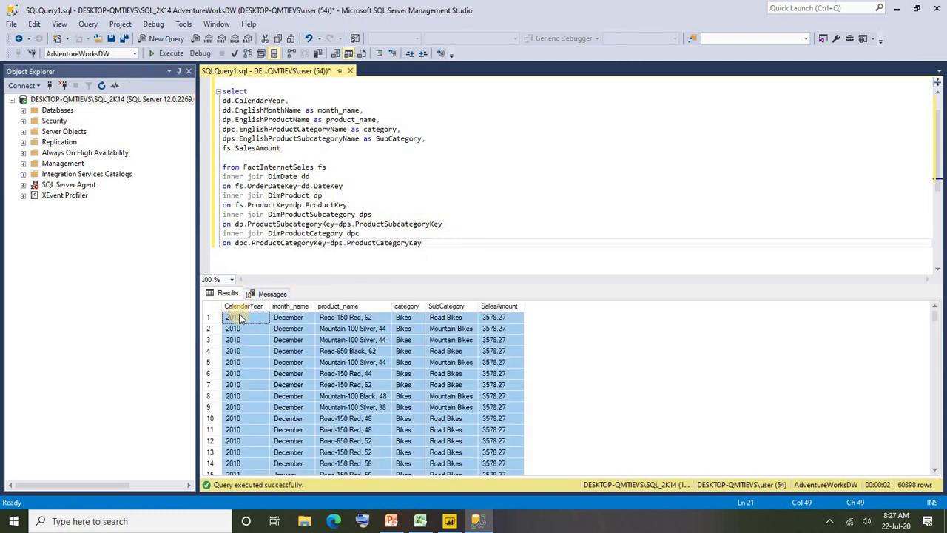
click(241, 307)
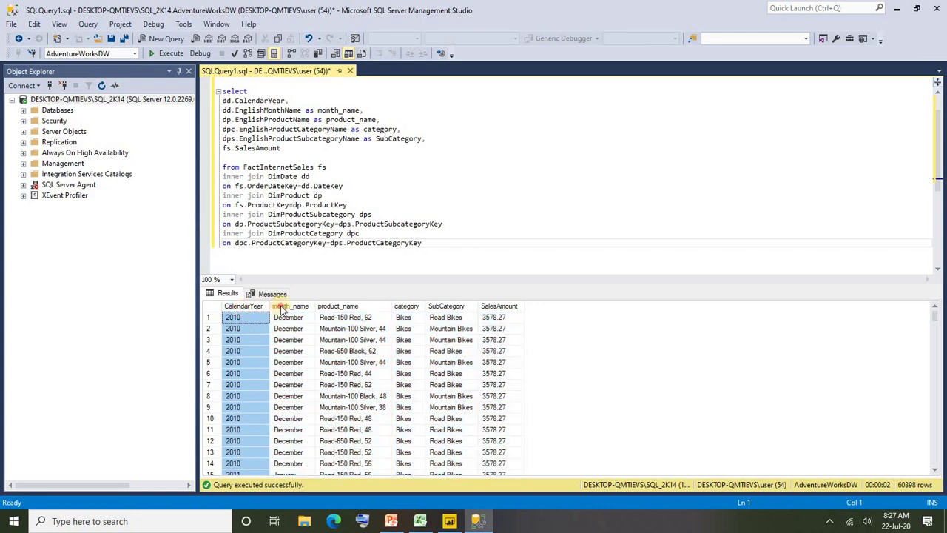
click(281, 307)
click(349, 307)
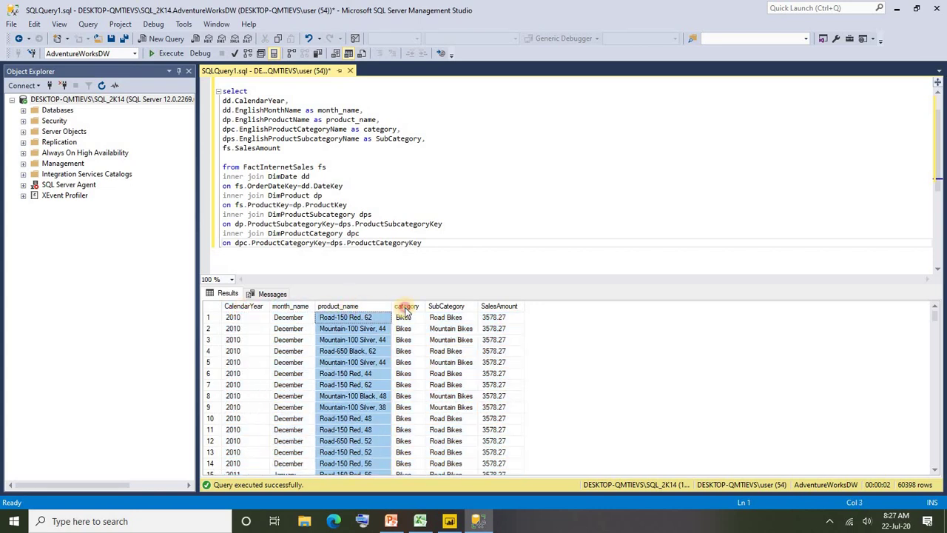
click(405, 308)
click(449, 308)
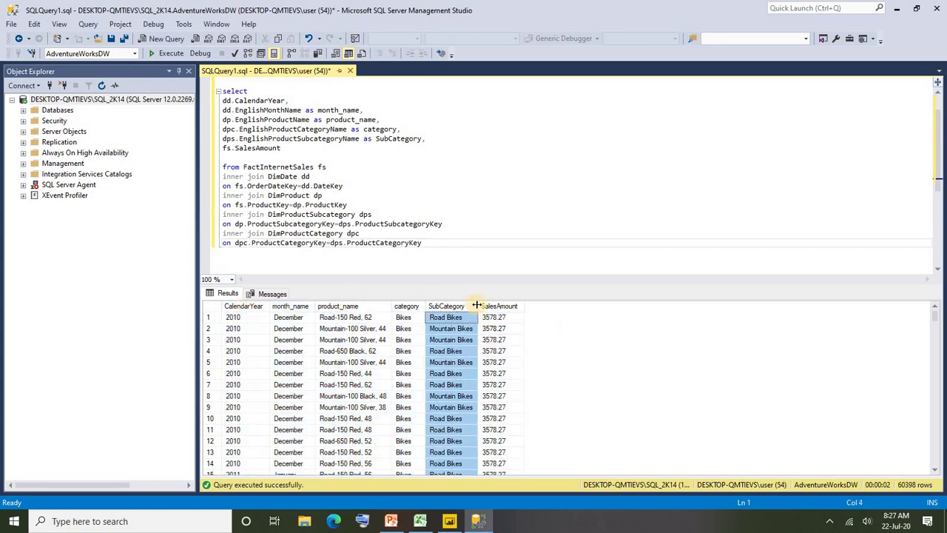
click(499, 308)
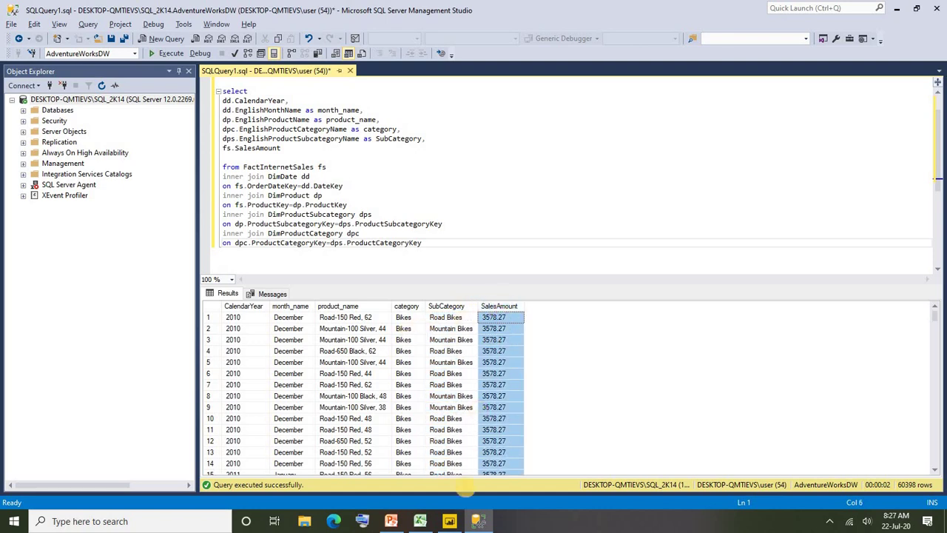
Switch back to Power BI Desktop and add an empty decomposition tree visual to Page 1.
click(451, 522)
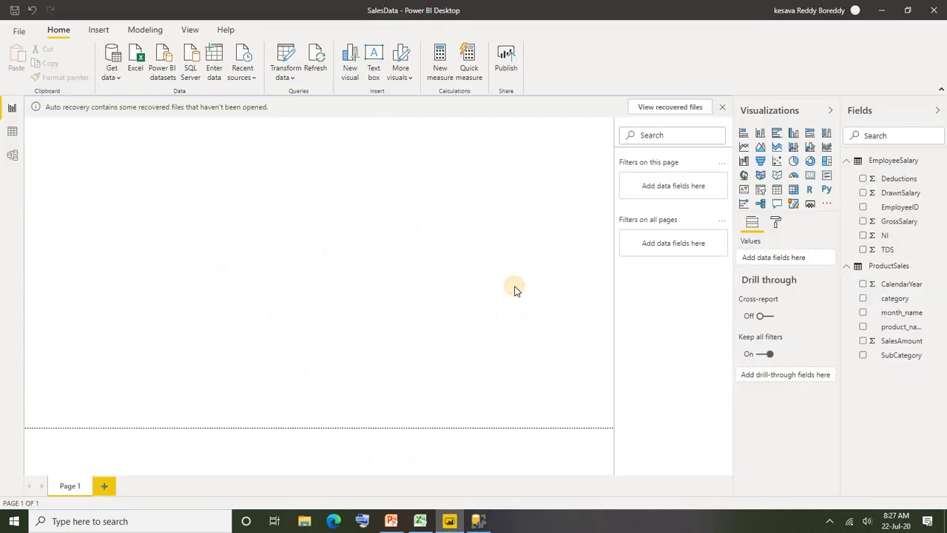
click(489, 243)
drag(763, 206, 269, 272)
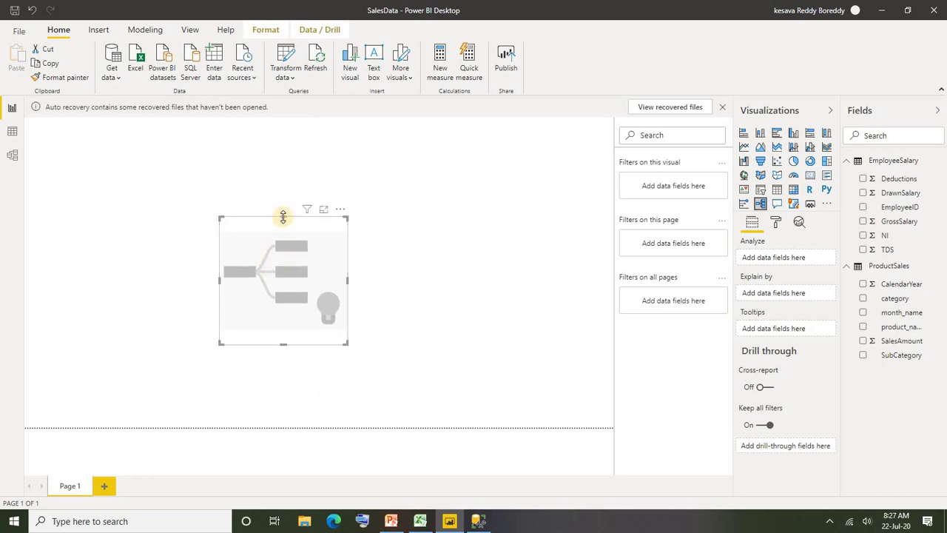
Enlarge the decomposition tree on all four sides so it fills most of the report canvas.
drag(282, 217, 282, 156)
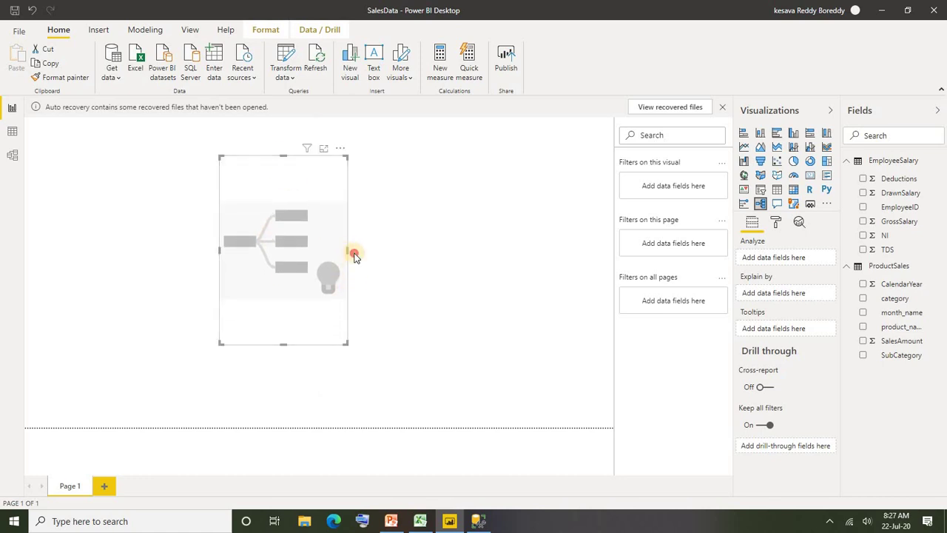
drag(354, 255, 529, 296)
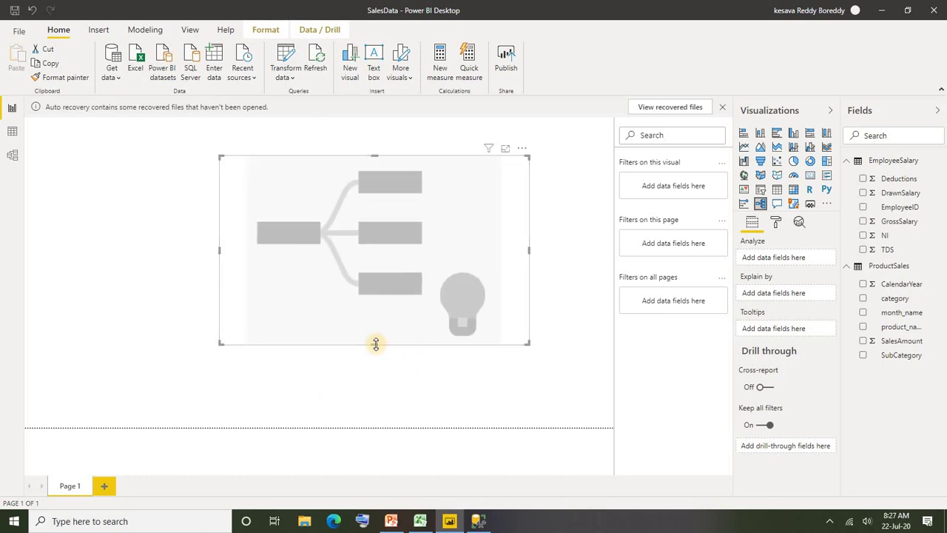
drag(375, 343, 363, 393)
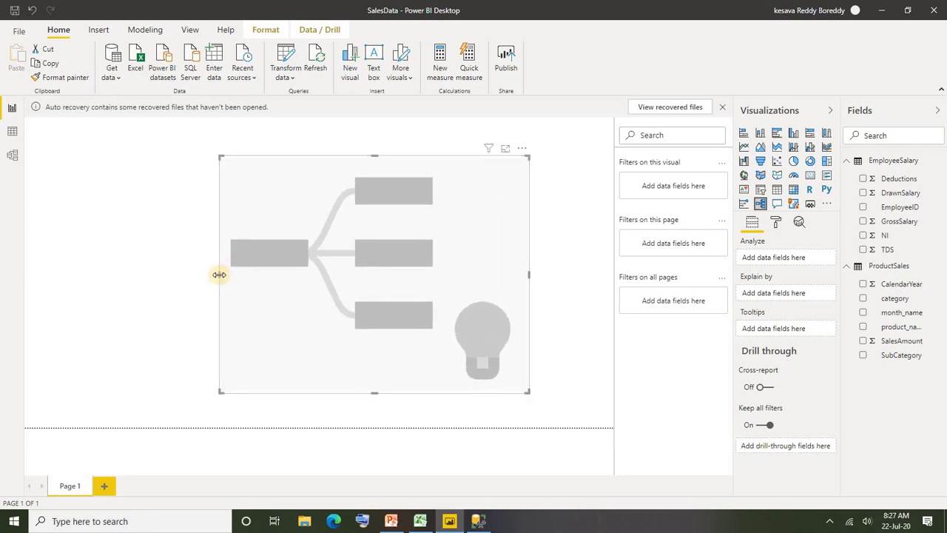
drag(219, 275, 111, 293)
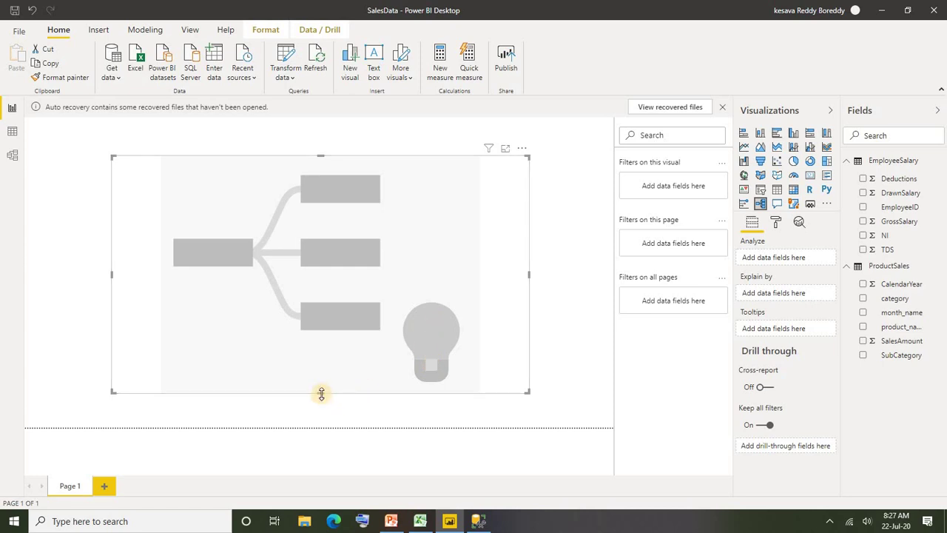
drag(321, 398, 321, 406)
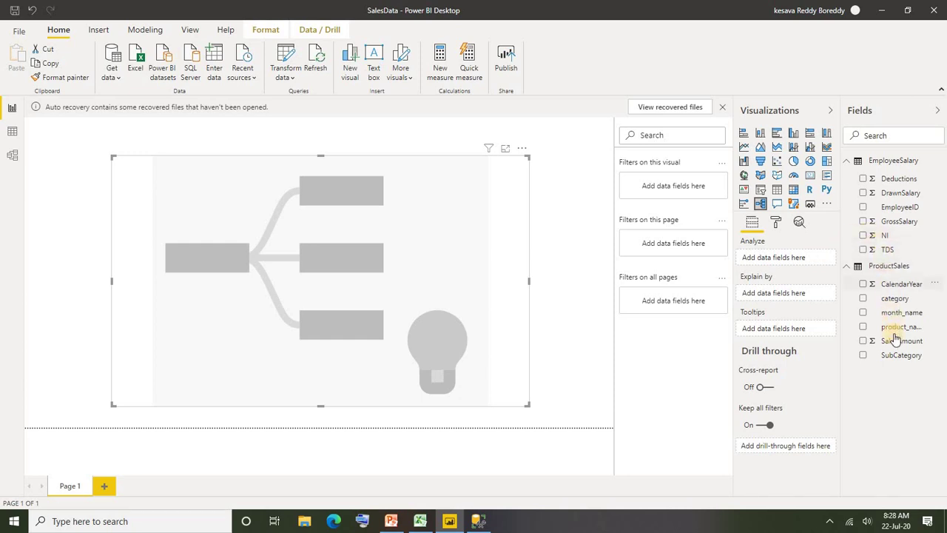
Set the decomposition tree to analyze SalesAmount and explain it by category, SubCategory, CalendarYear and product_name, in that order.
drag(893, 351, 777, 263)
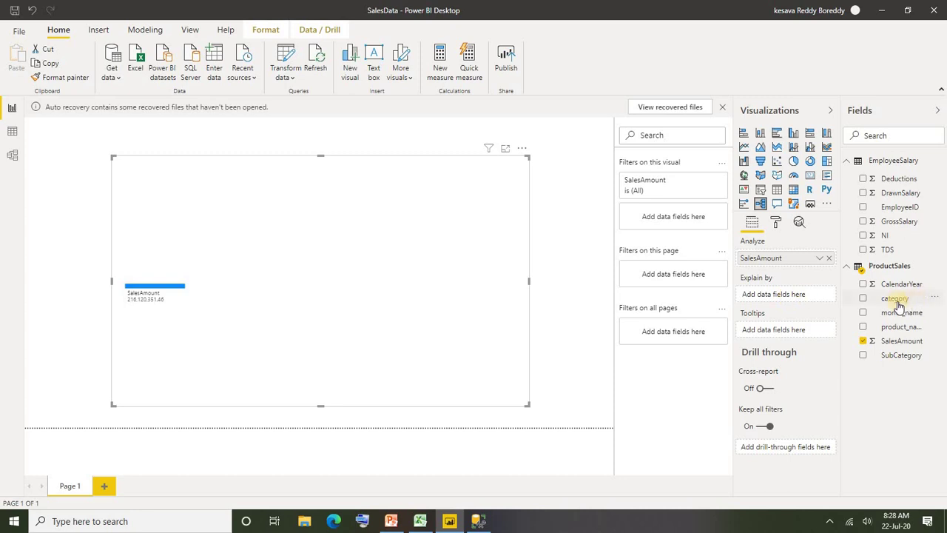
drag(897, 304, 821, 294)
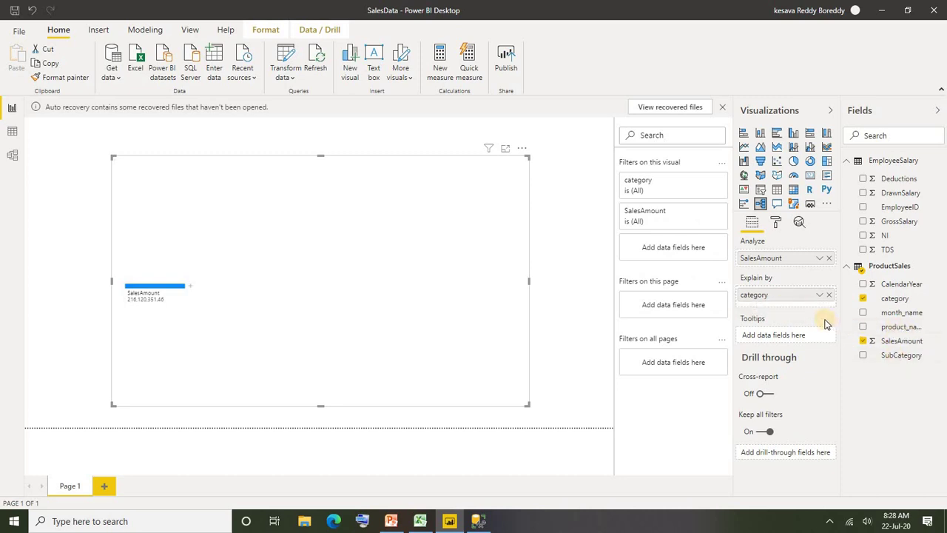
drag(894, 358, 799, 299)
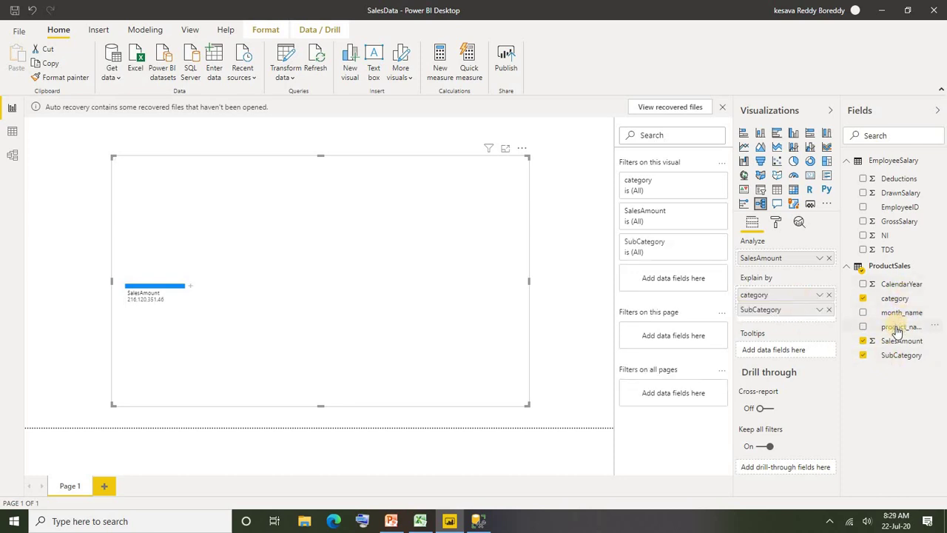
drag(894, 286, 813, 322)
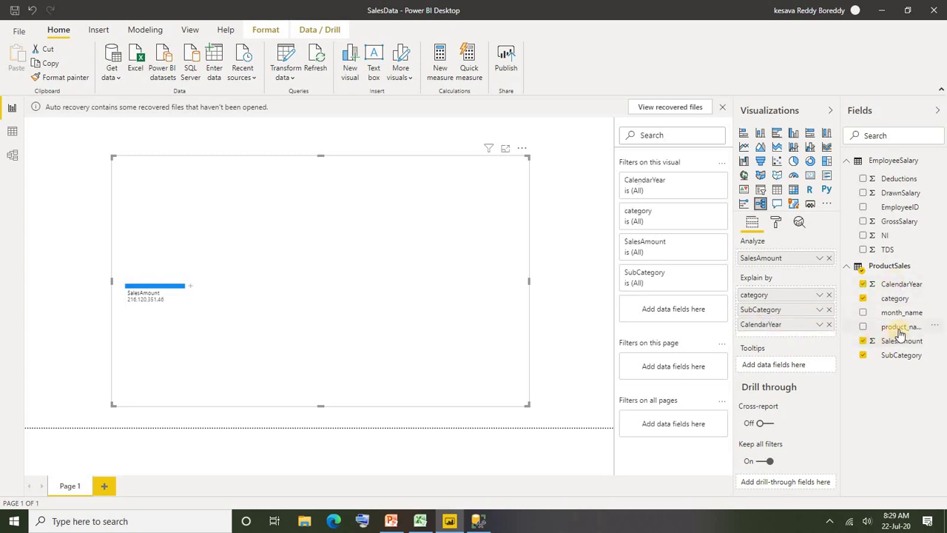
drag(900, 331, 814, 335)
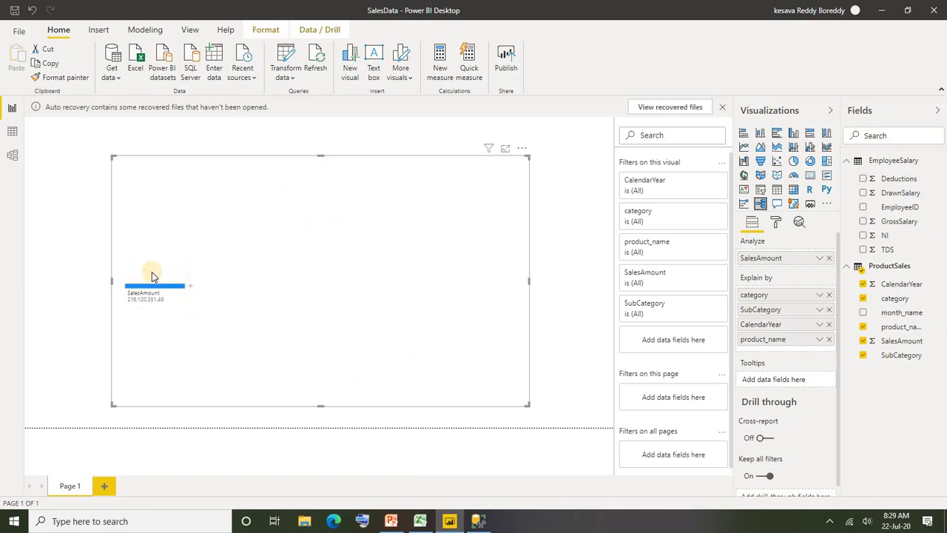
Split SalesAmount by category, Accessories by SubCategory, and Tires and Tubes by CalendarYear in the decomposition tree.
mouse_move(166, 294)
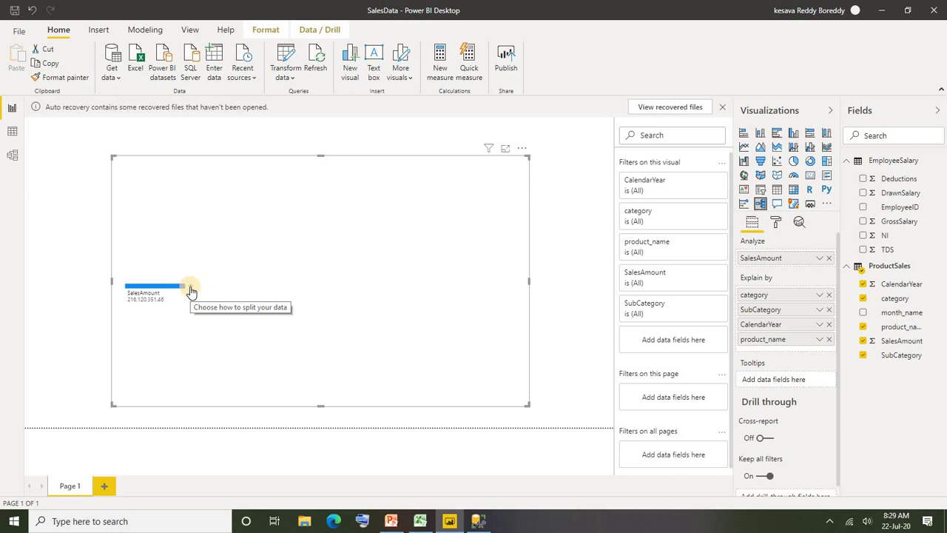
click(191, 290)
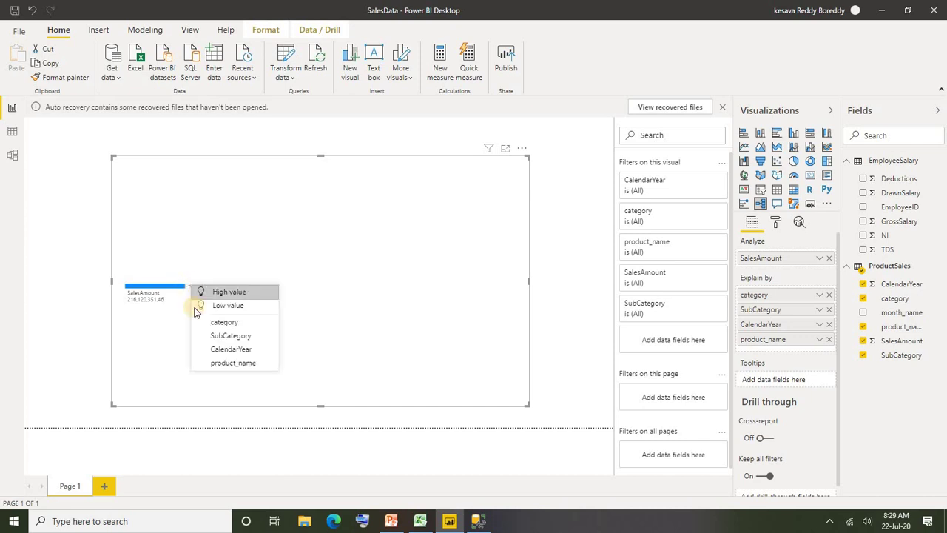
click(226, 326)
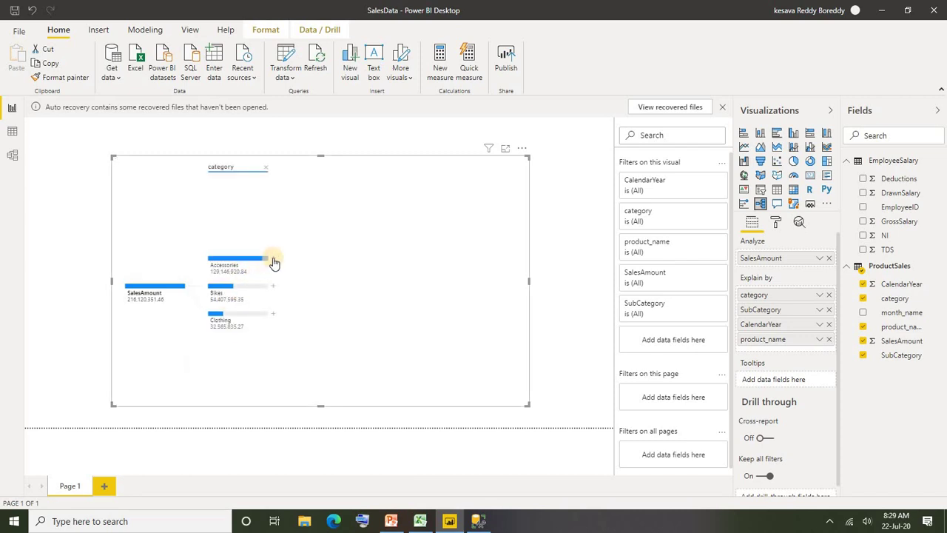
click(273, 262)
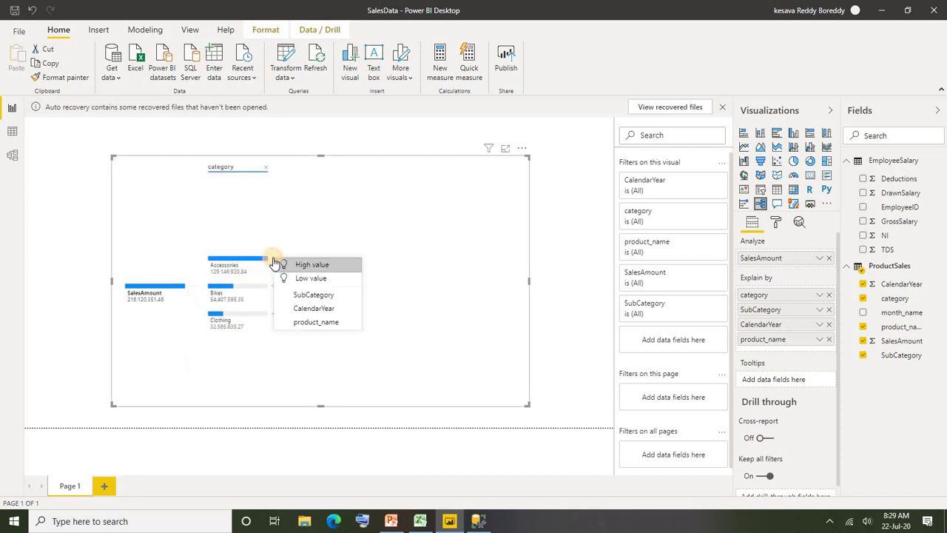
click(311, 297)
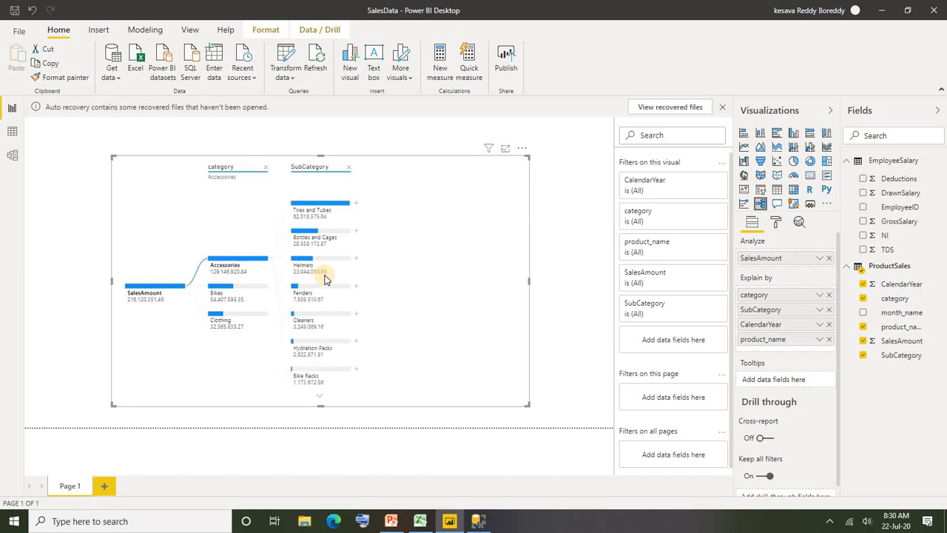
click(356, 208)
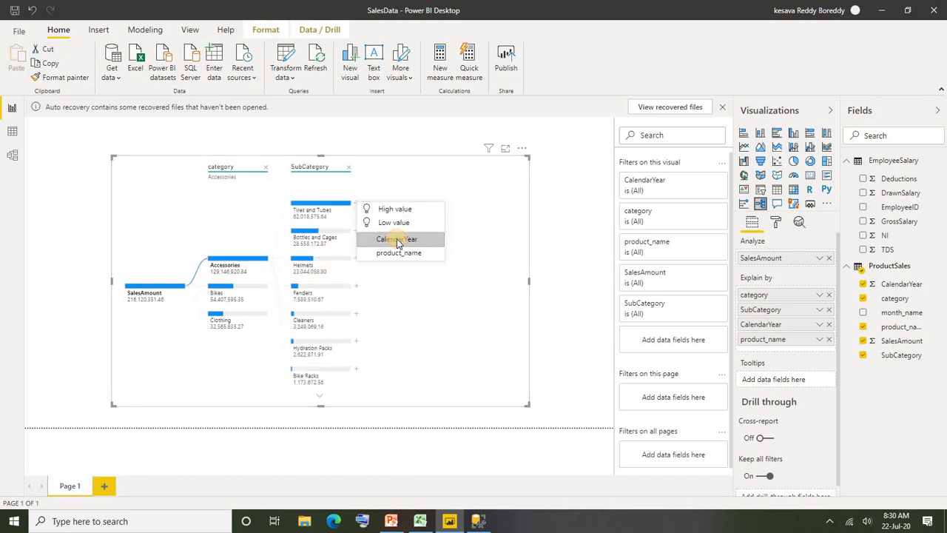
click(397, 240)
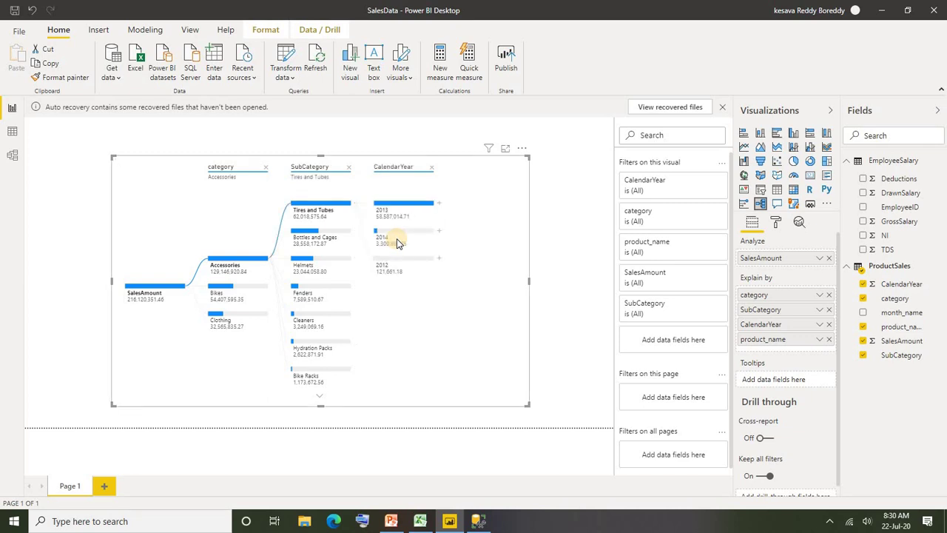
Shift both side edges of the decomposition tree rightward and fit a small empty slicer into the space beside its root node.
drag(112, 292, 134, 293)
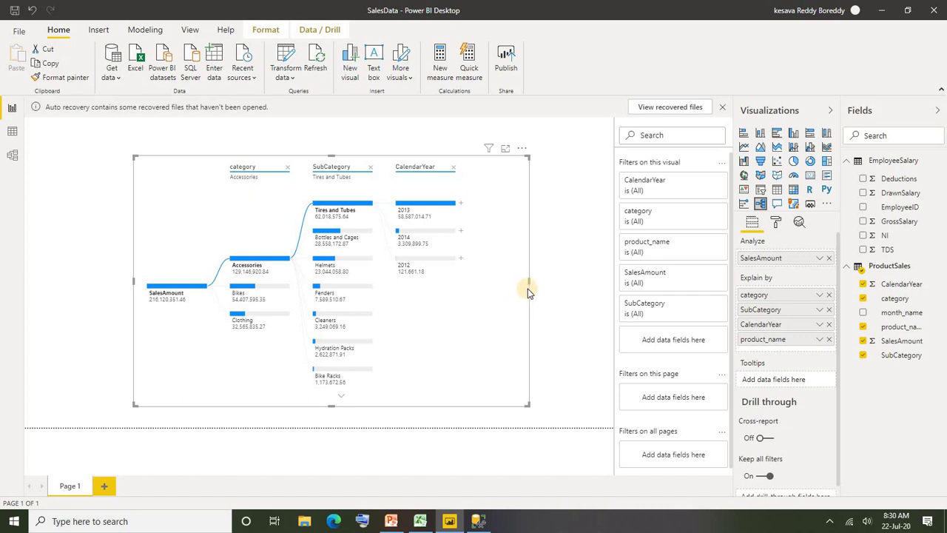
drag(529, 285, 562, 288)
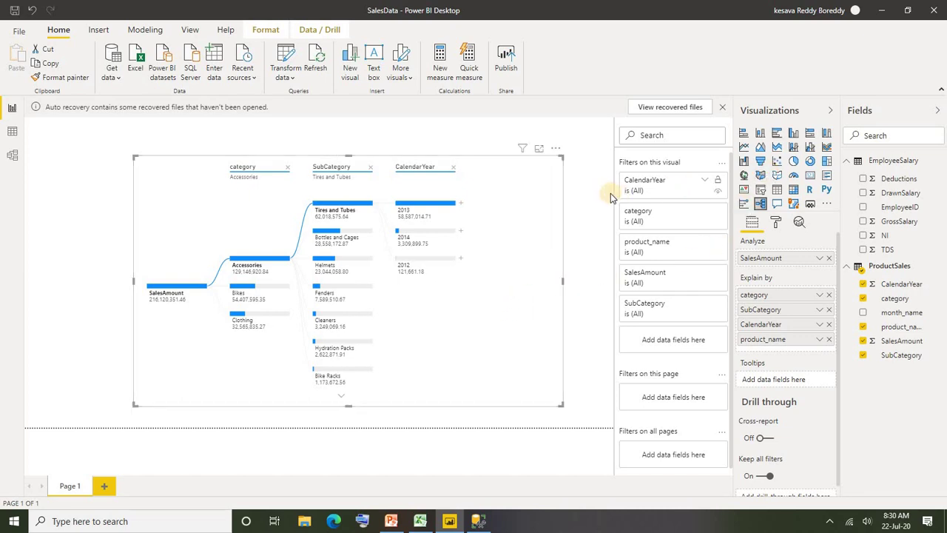
click(589, 206)
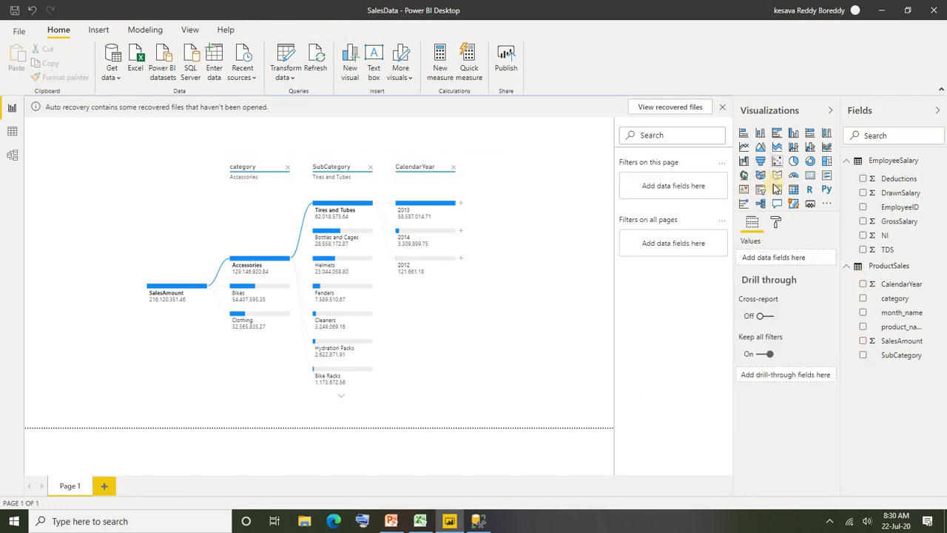
click(760, 189)
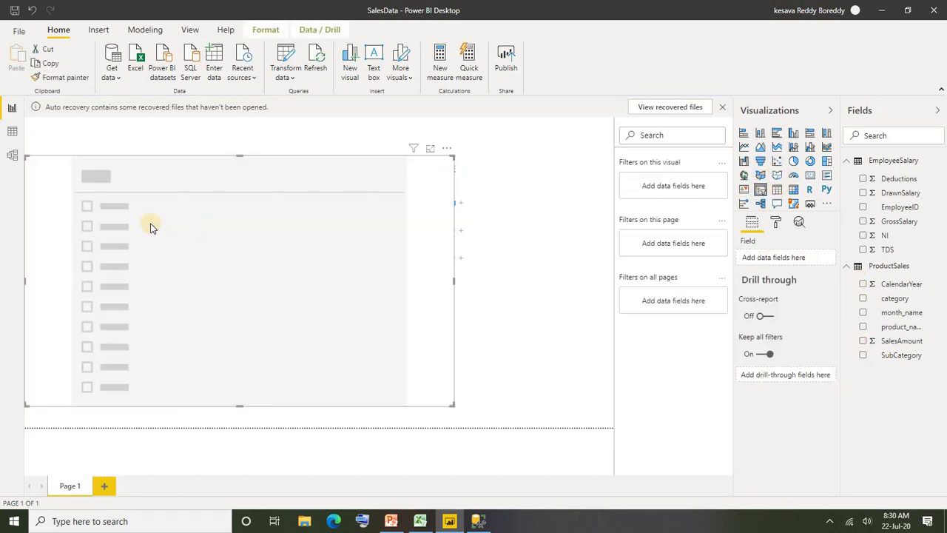
drag(106, 375, 101, 268)
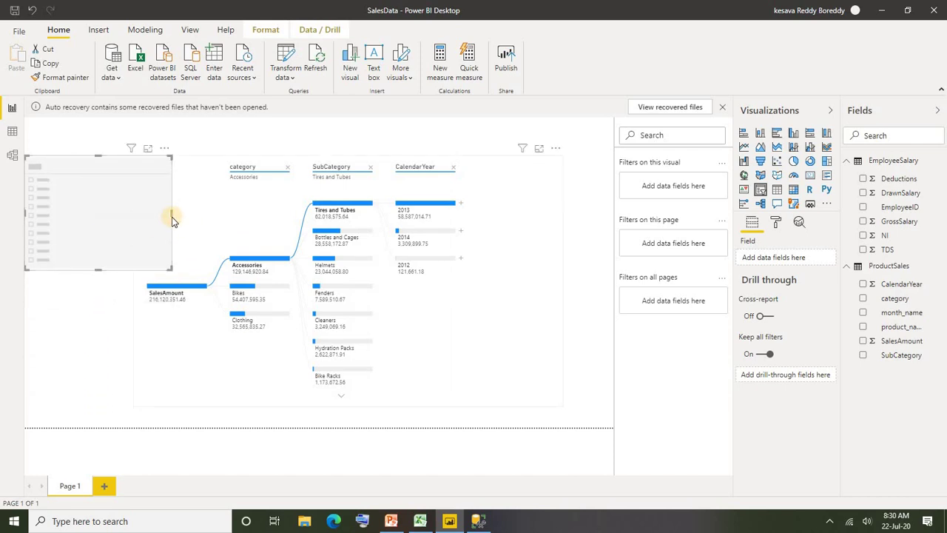
drag(170, 216, 118, 221)
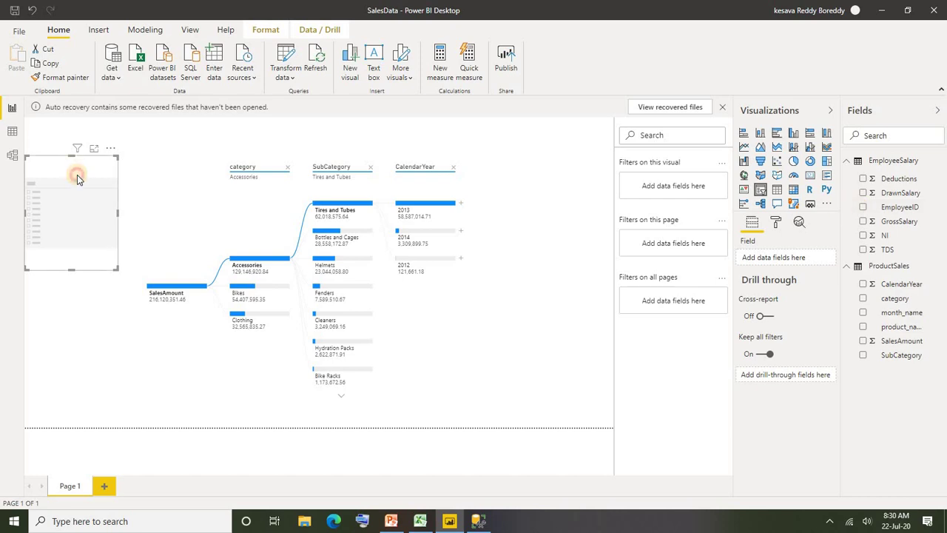
drag(76, 180, 77, 190)
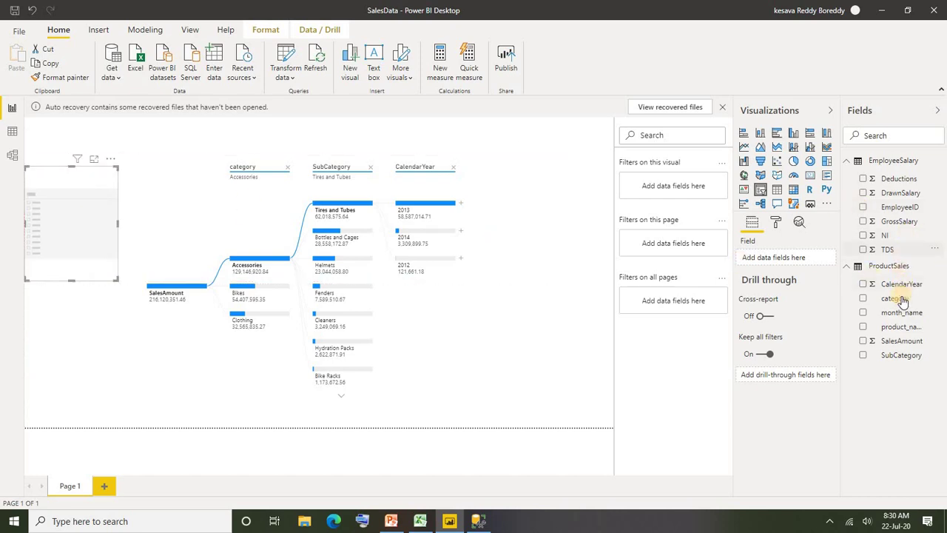
Assign CalendarYear from ProductSales to the slicer and display its years as a list.
click(863, 285)
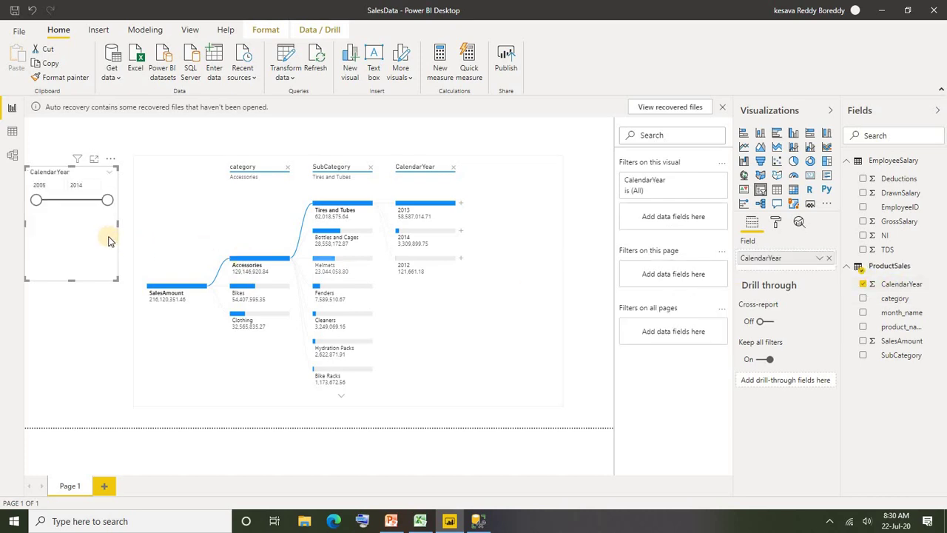
click(110, 175)
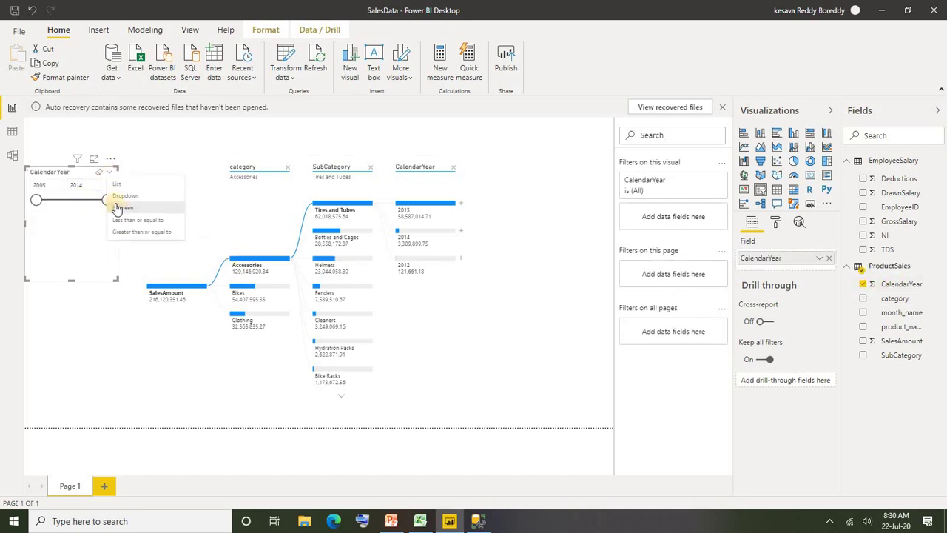
click(124, 197)
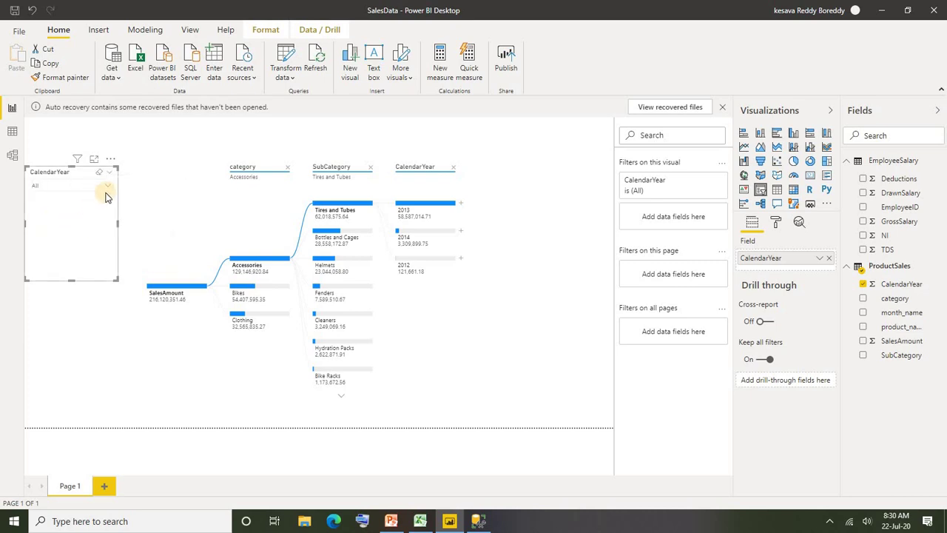
click(78, 190)
click(109, 175)
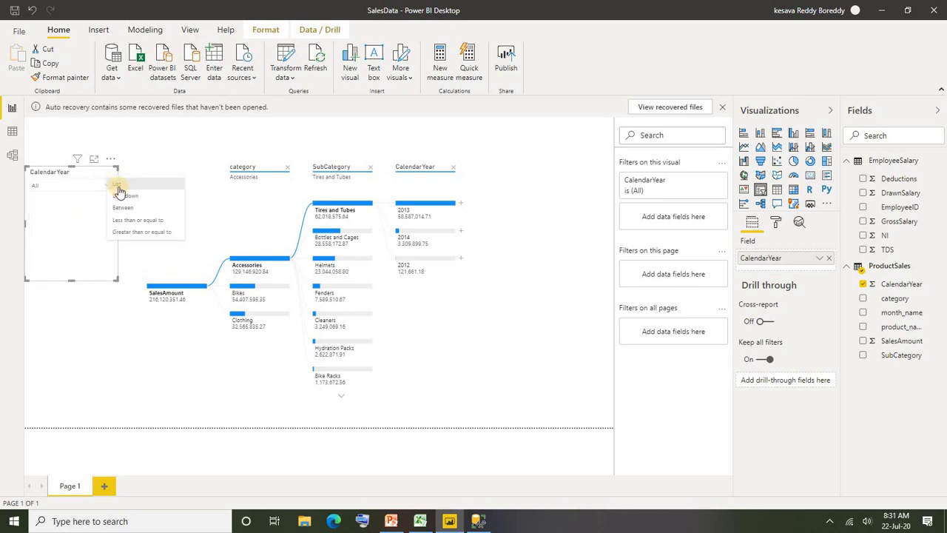
click(120, 189)
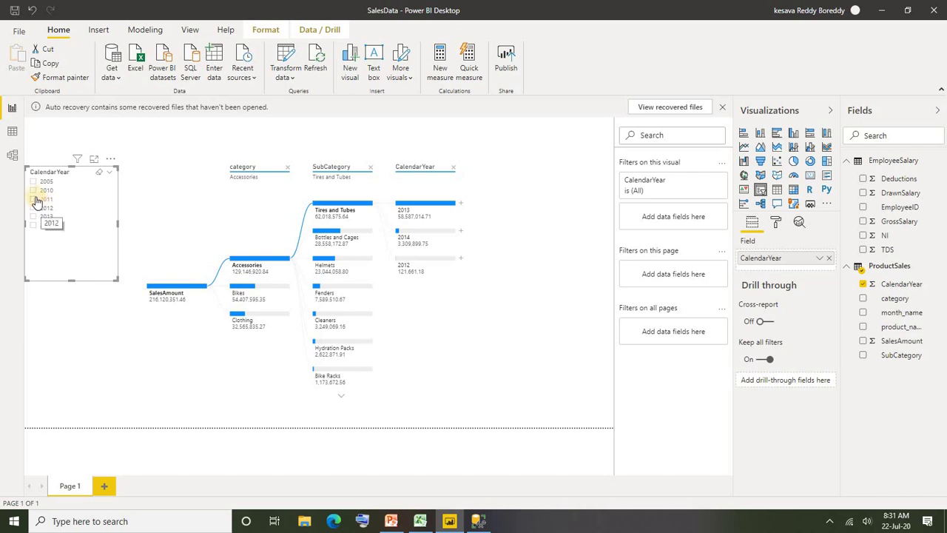
Test the slicer by filtering to 2005 and clearing that selection, and shorten the slicer closer to its year list.
click(33, 183)
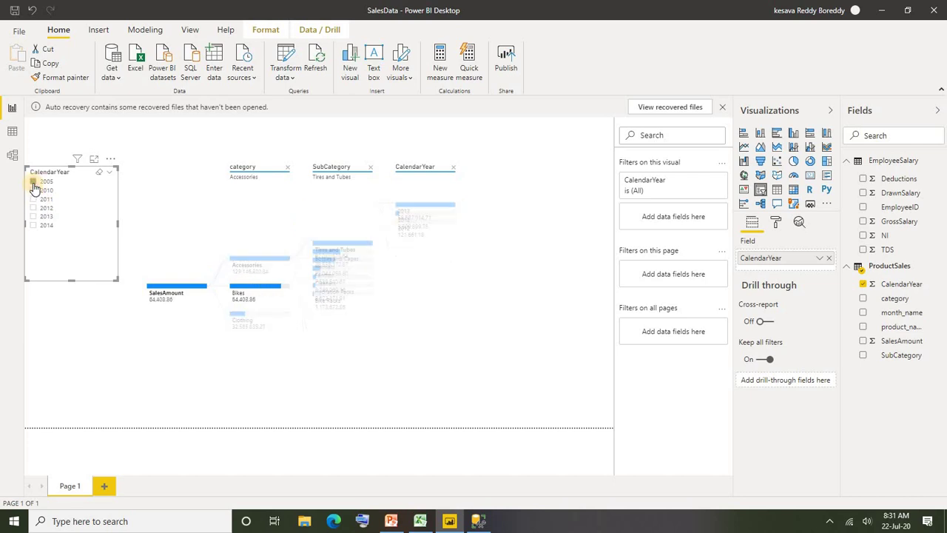
click(33, 183)
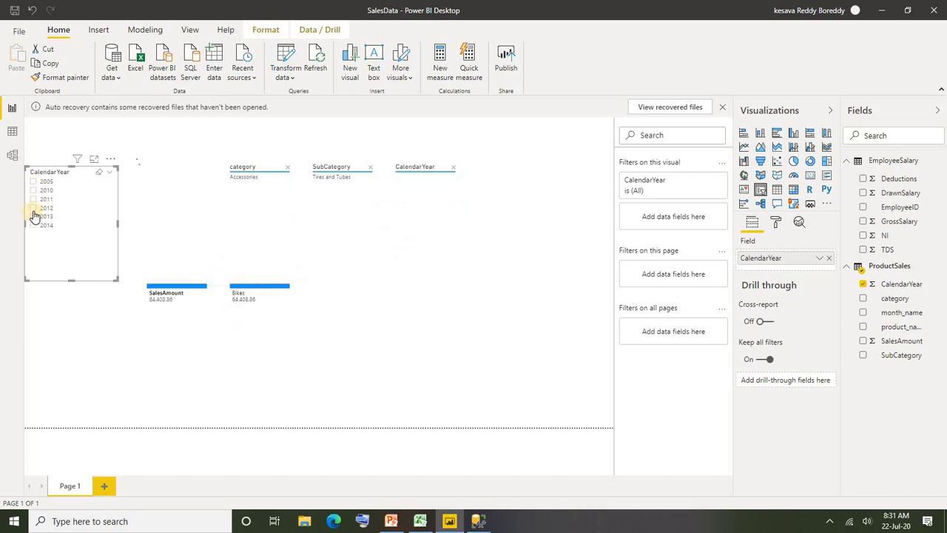
drag(71, 280, 71, 259)
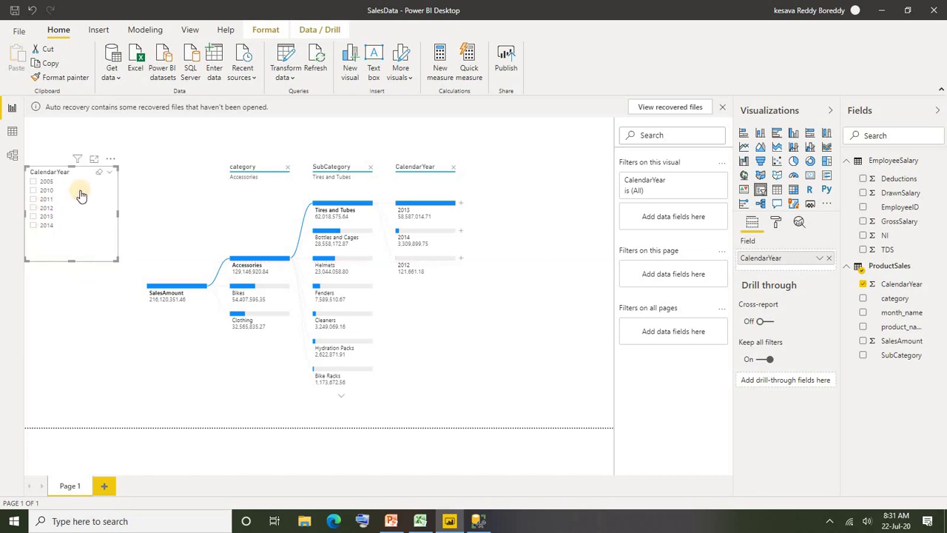
Scale the decomposition tree's data bars to the Parent node.
click(511, 285)
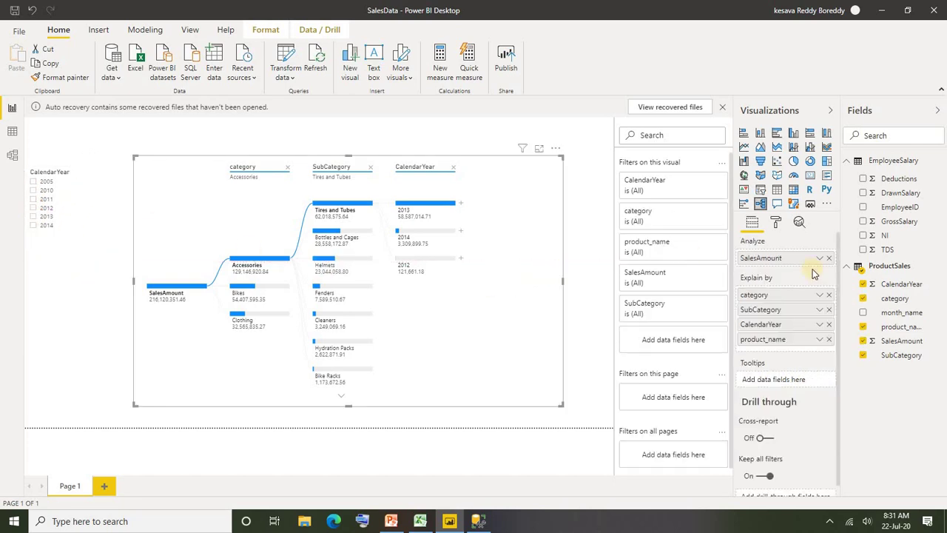
click(776, 223)
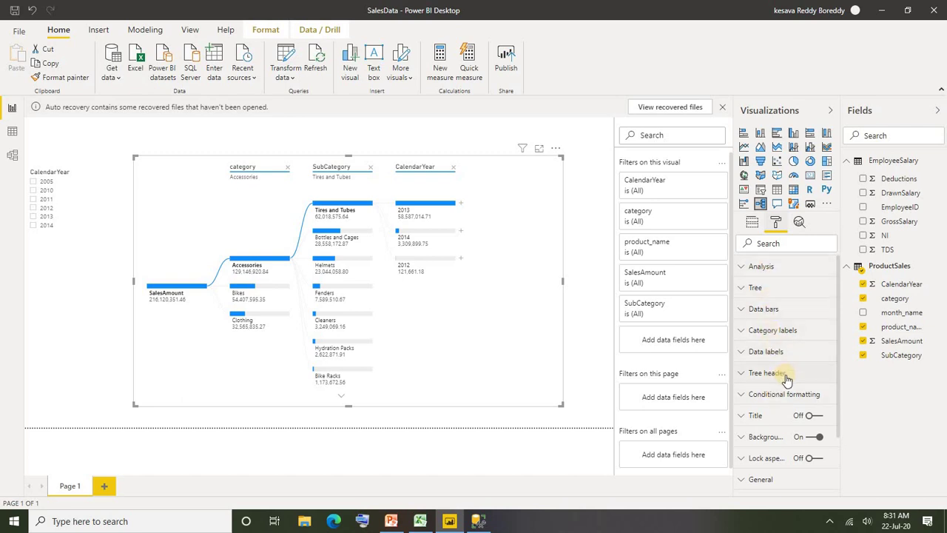
click(745, 310)
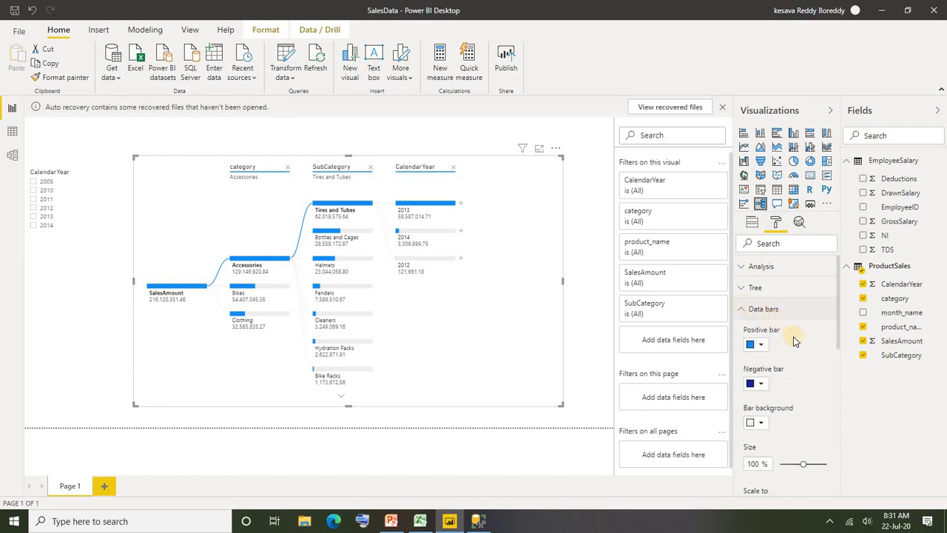
scroll(789, 363, down, 3)
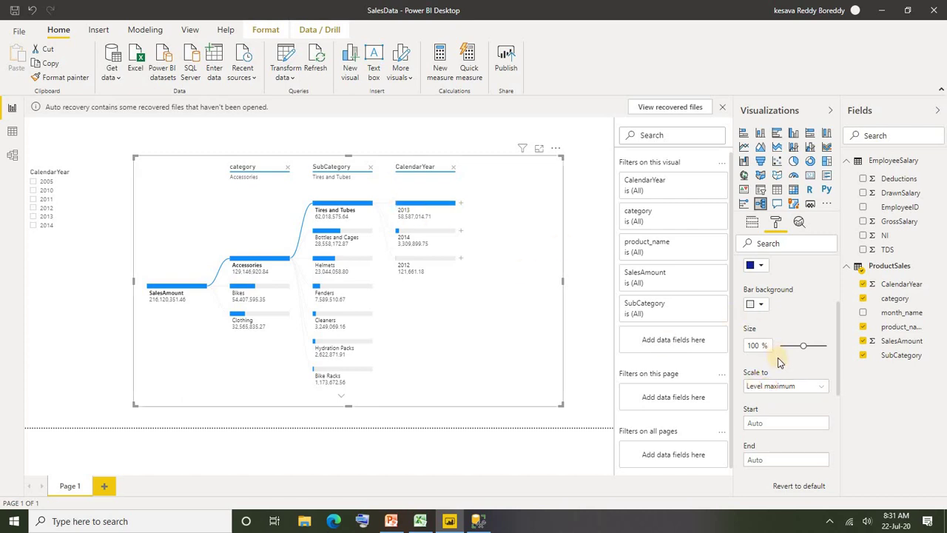
click(269, 261)
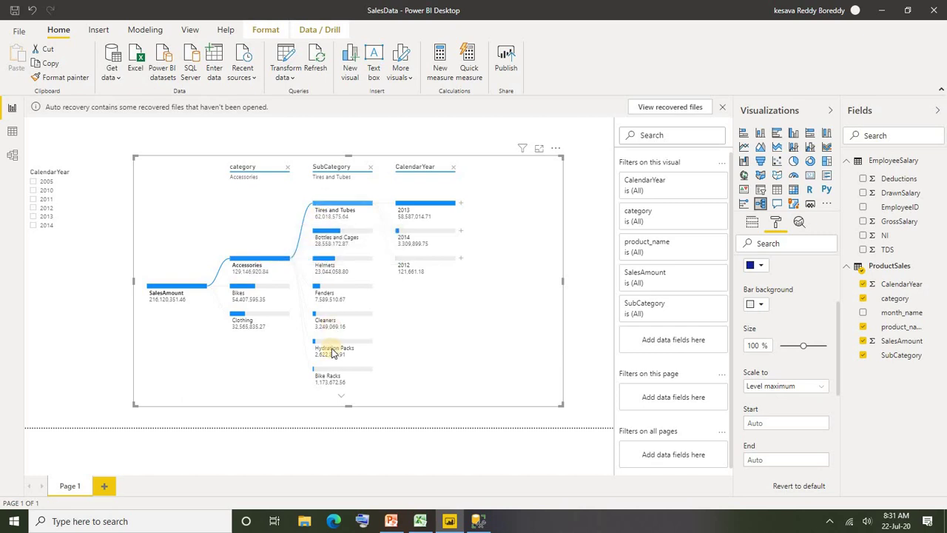
click(342, 212)
mouse_move(342, 208)
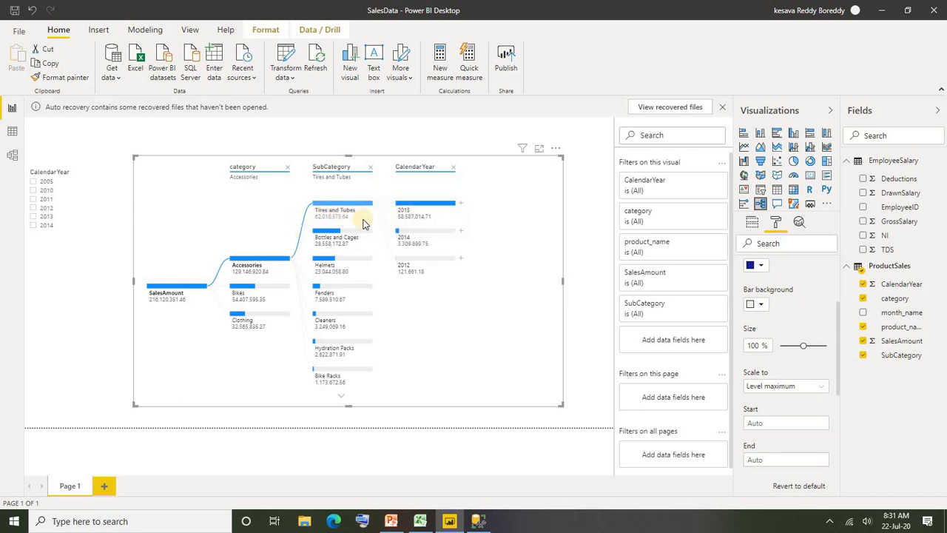
click(810, 386)
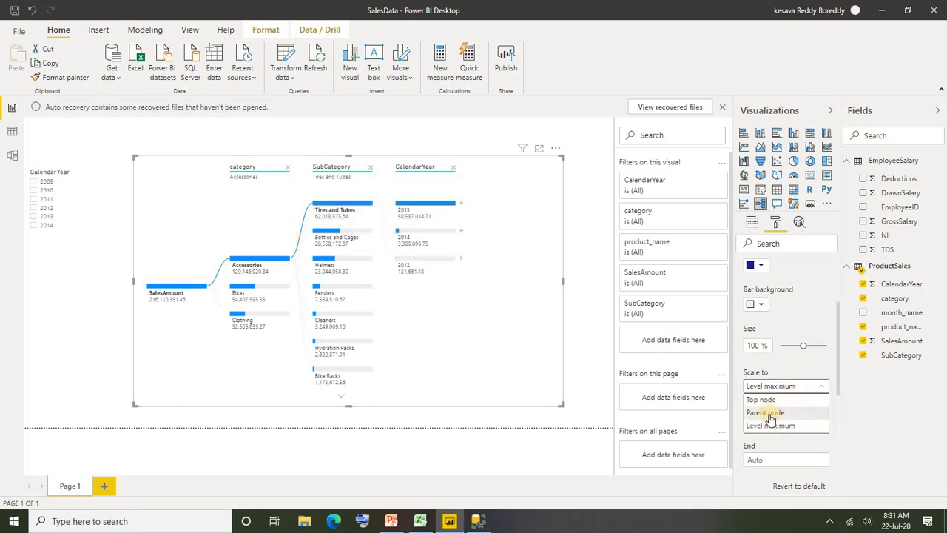
click(769, 414)
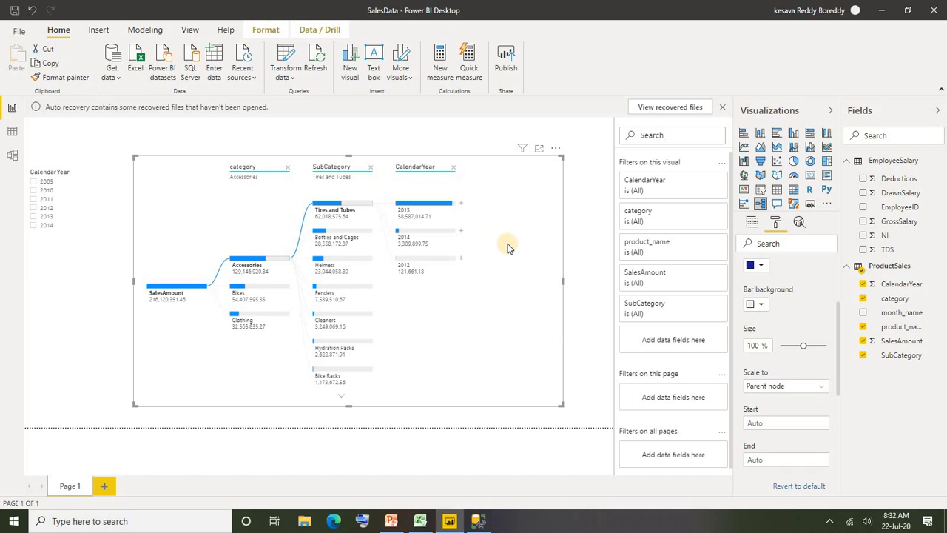
Widen the decomposition tree slightly at its right edge, collapse its Data bars settings and return to its field assignments.
drag(564, 281, 577, 284)
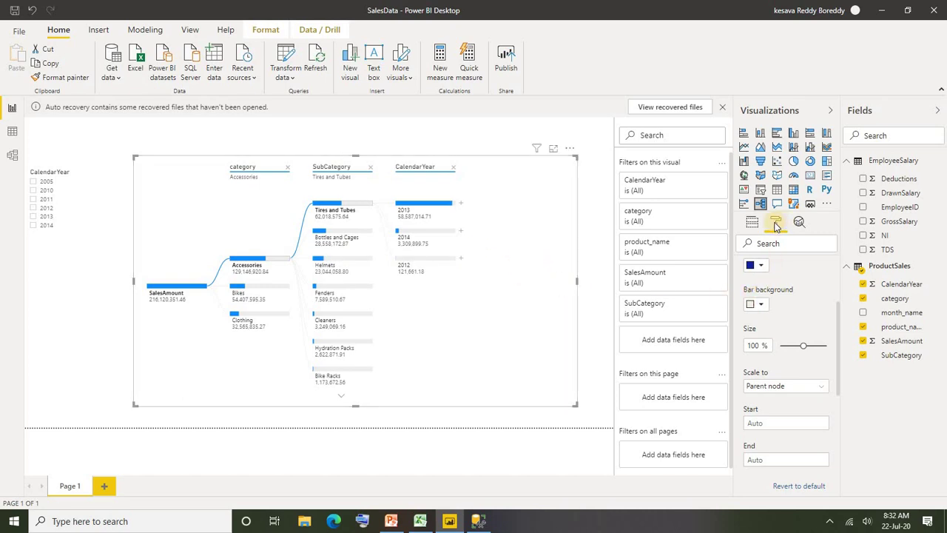
scroll(778, 336, up, 4)
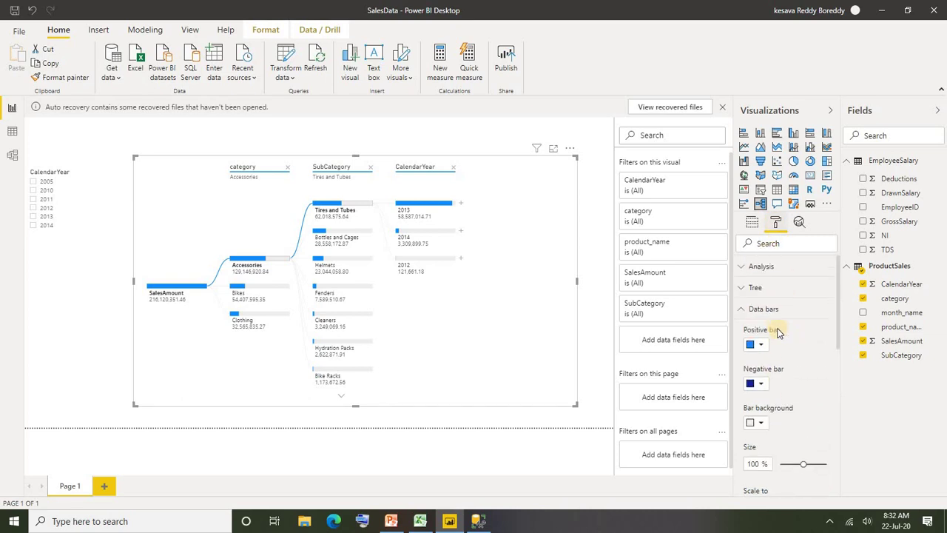
click(743, 309)
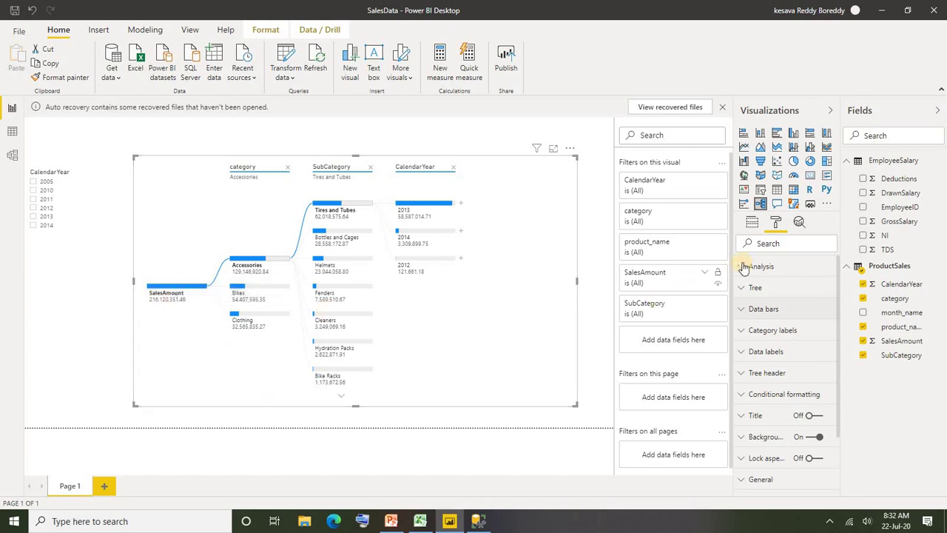
click(753, 223)
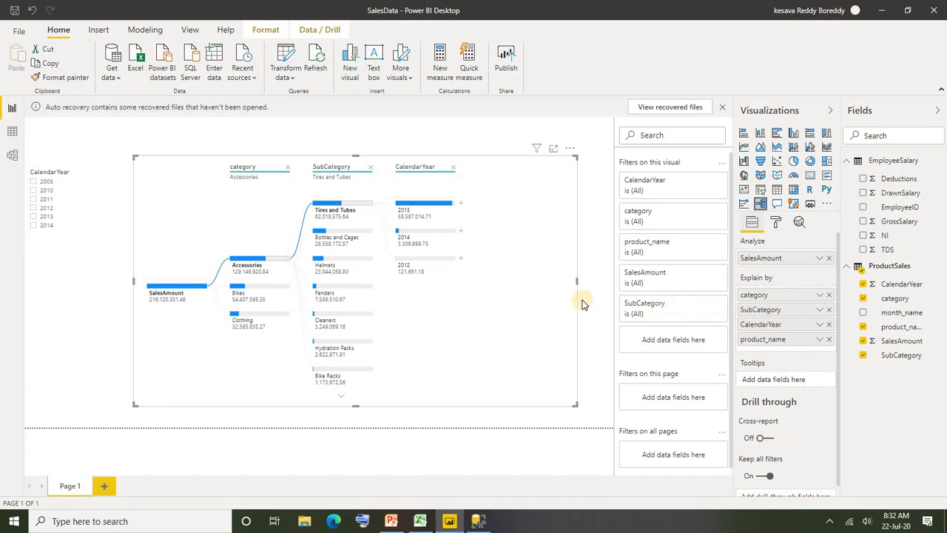
Duplicate Page 1 and select the decomposition tree on the duplicated page.
click(139, 419)
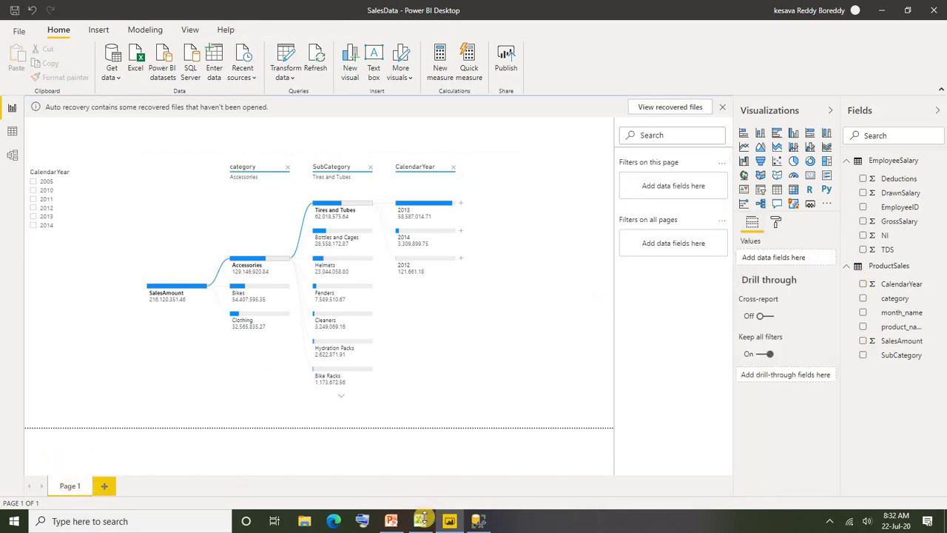
right_click(68, 486)
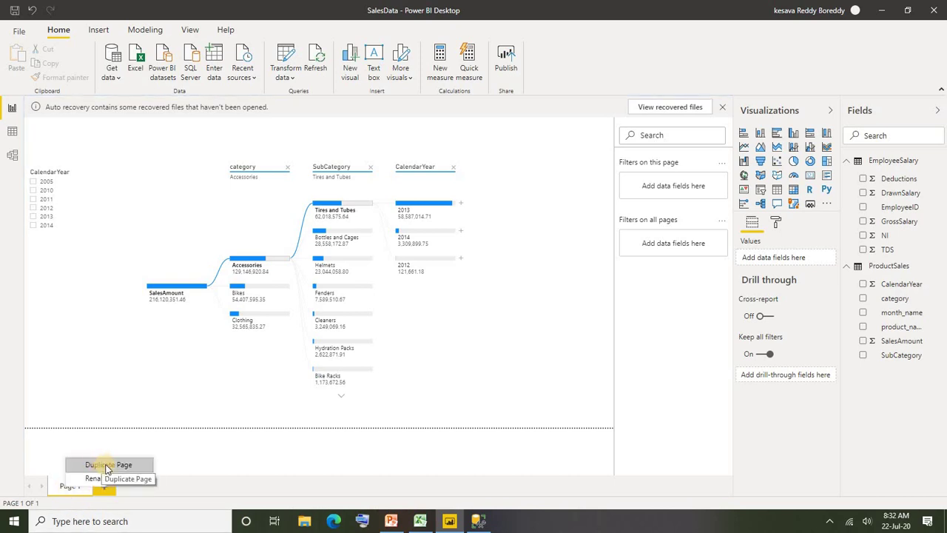
click(107, 466)
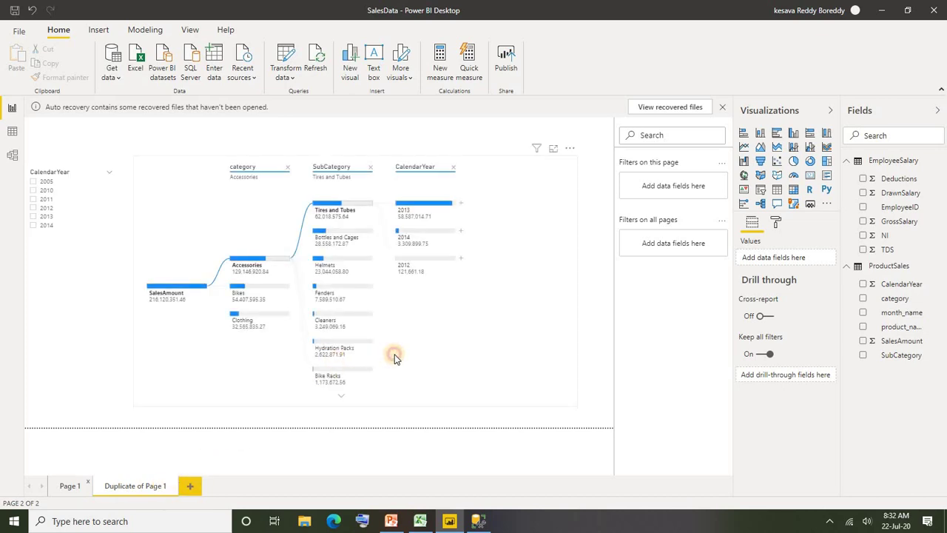
click(395, 358)
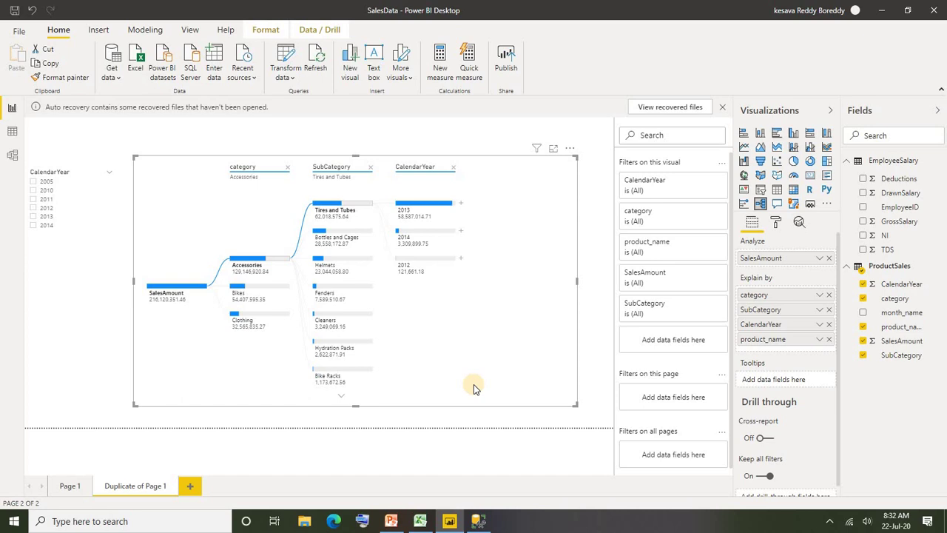
Switch to Excel and examine the levels of the planned Salary hierarchy on the Visual 2 sheet.
click(419, 521)
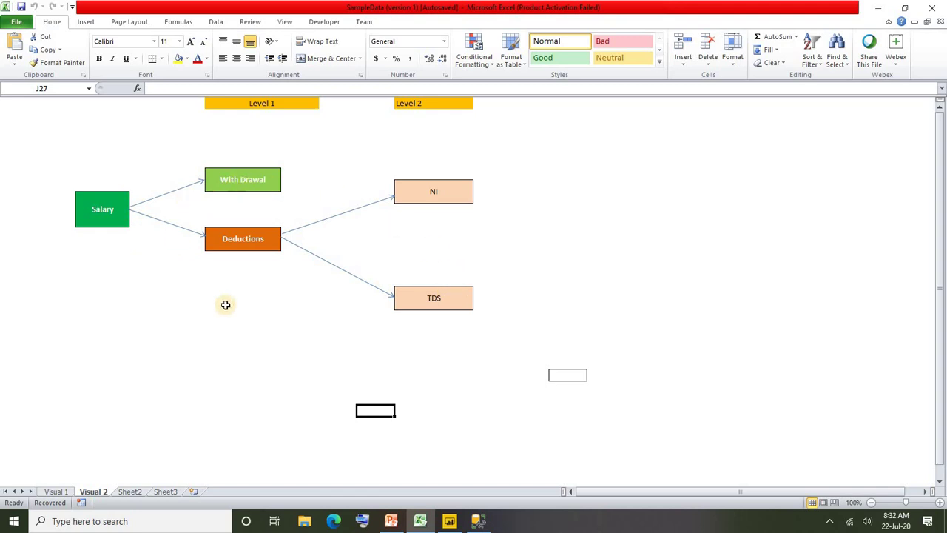
click(97, 138)
click(94, 113)
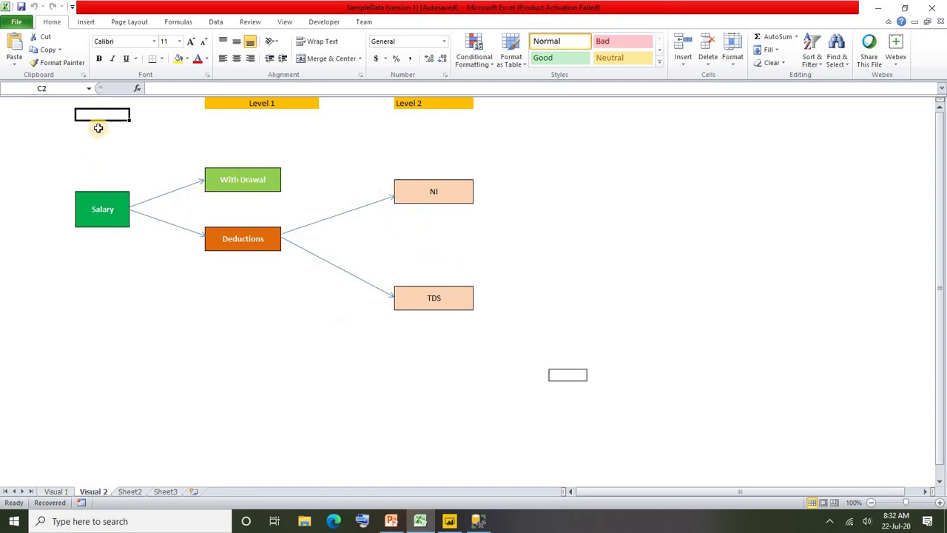
click(100, 105)
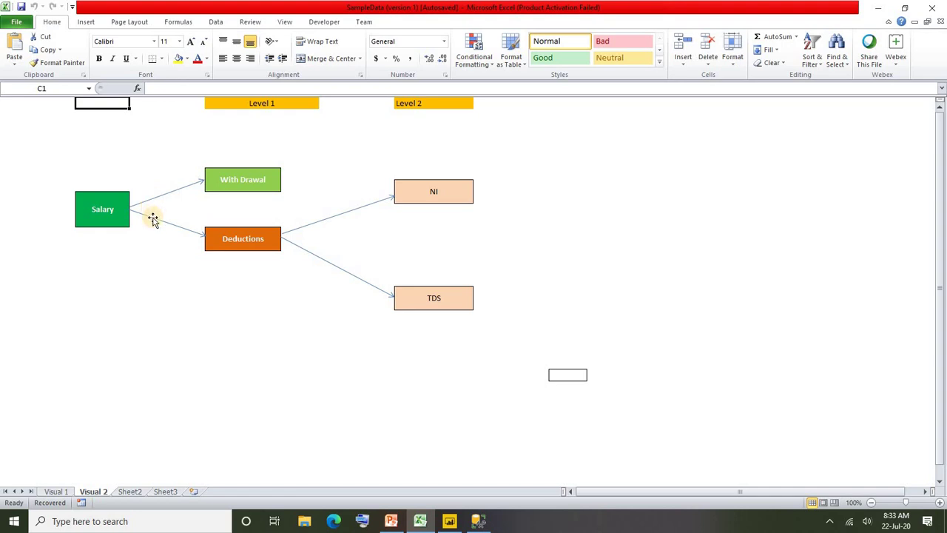
click(126, 214)
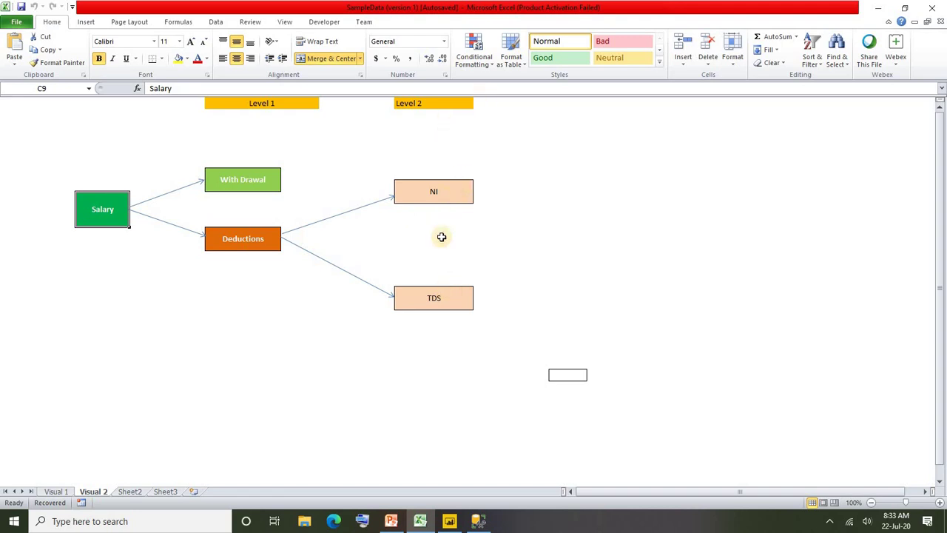
Switch back to Power BI and start a manually entered table with the columns Level1, Level2 and Level3.
click(447, 524)
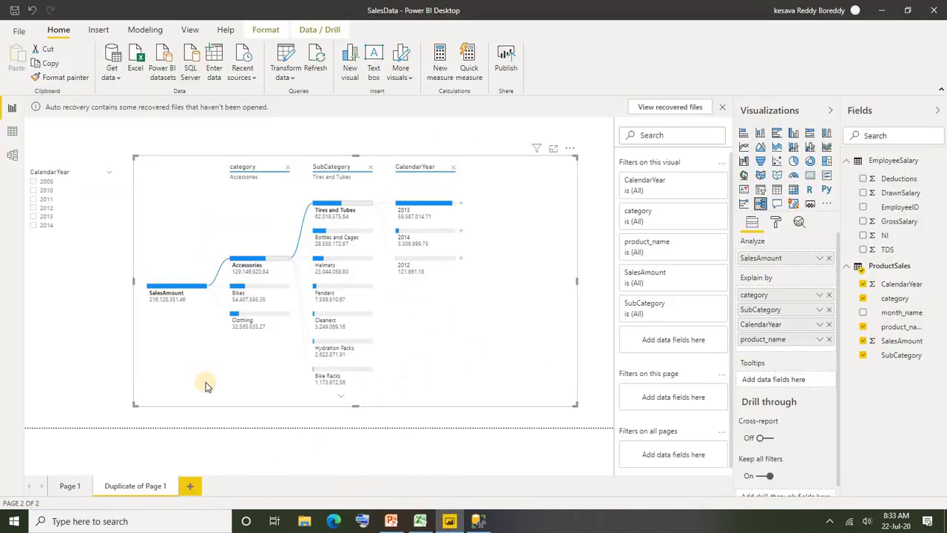
click(216, 63)
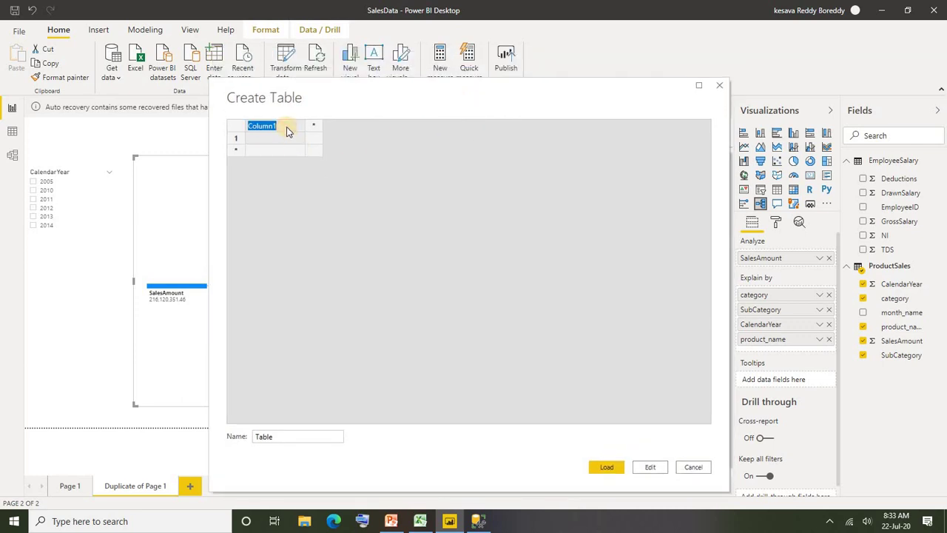
text(Level1)
key(Tab)
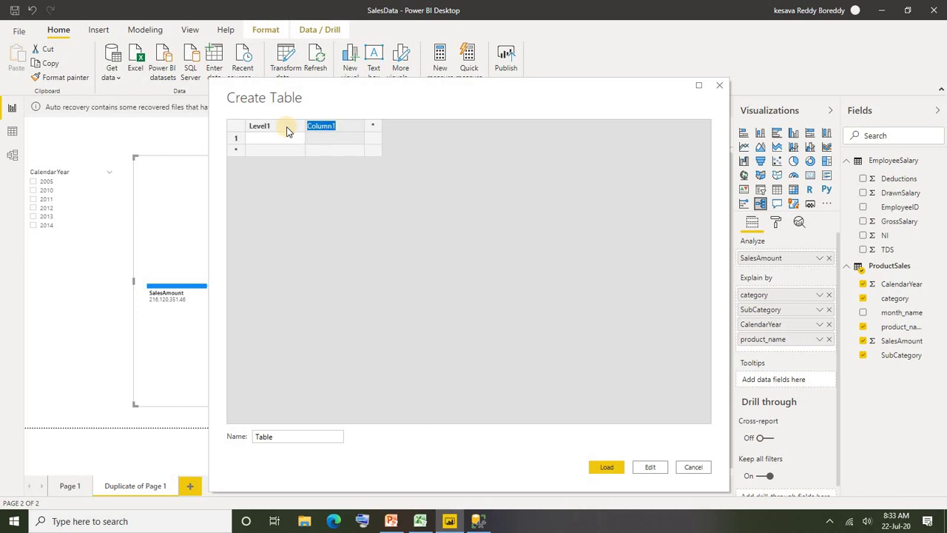
text(Level2)
key(Tab)
text(Le)
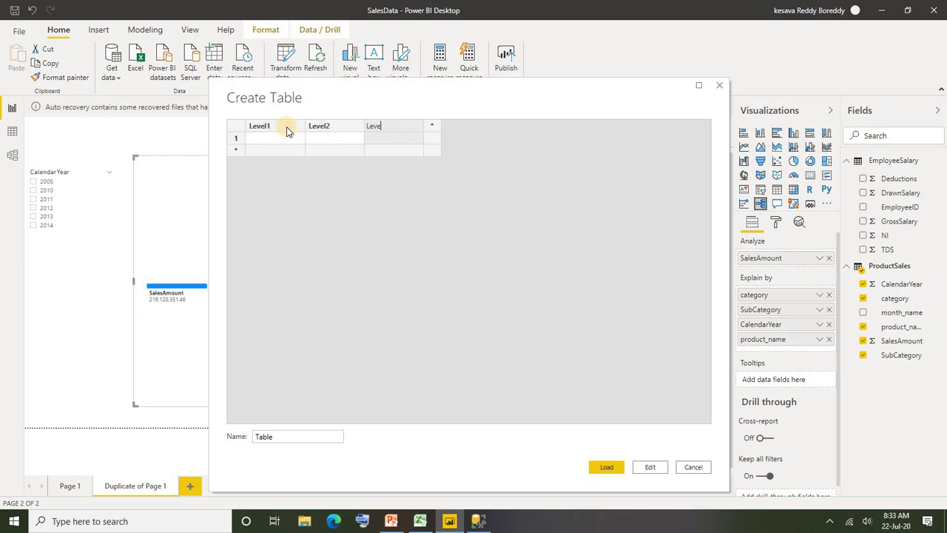
text(vel3)
Enter Salary in Level1 and Takehome in Level2 of the first row, and Deductions in Level2 of the second row.
click(272, 142)
text(Salary)
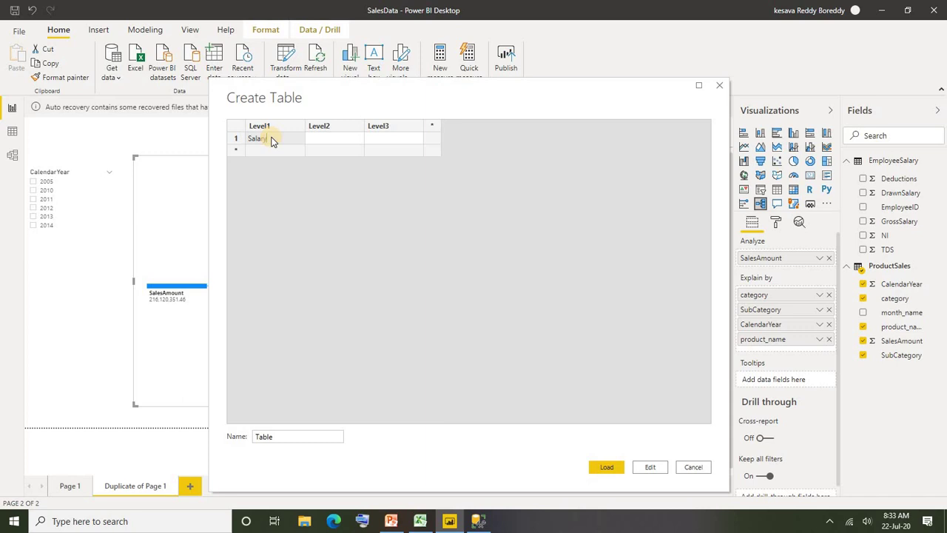
click(310, 139)
click(312, 140)
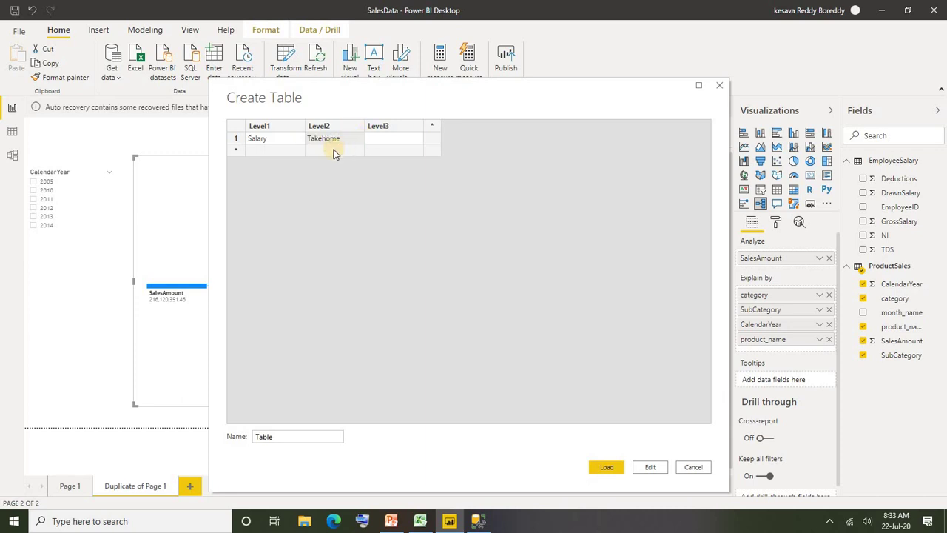
click(333, 151)
text(De)
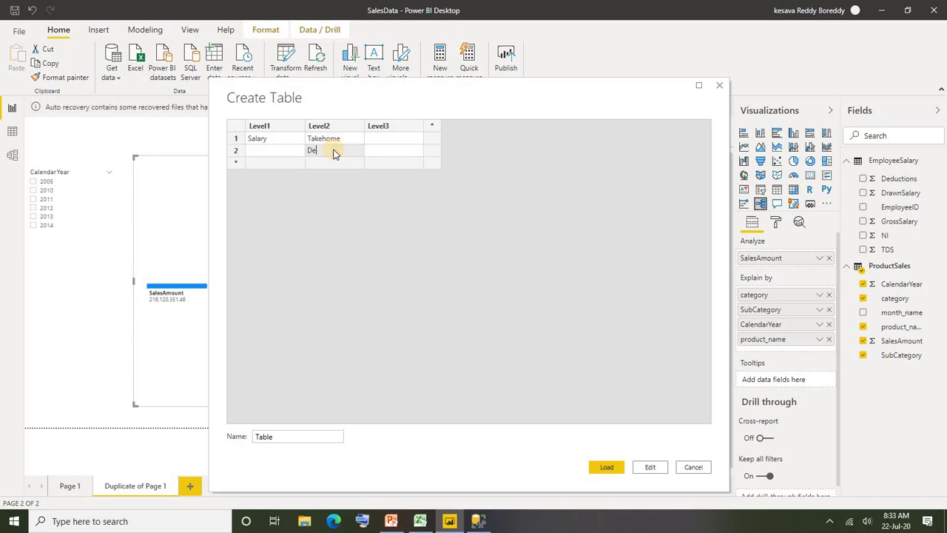
text(ductions)
Enter NI in Level3 of the second row and TDS in Level3 of the third row.
click(372, 151)
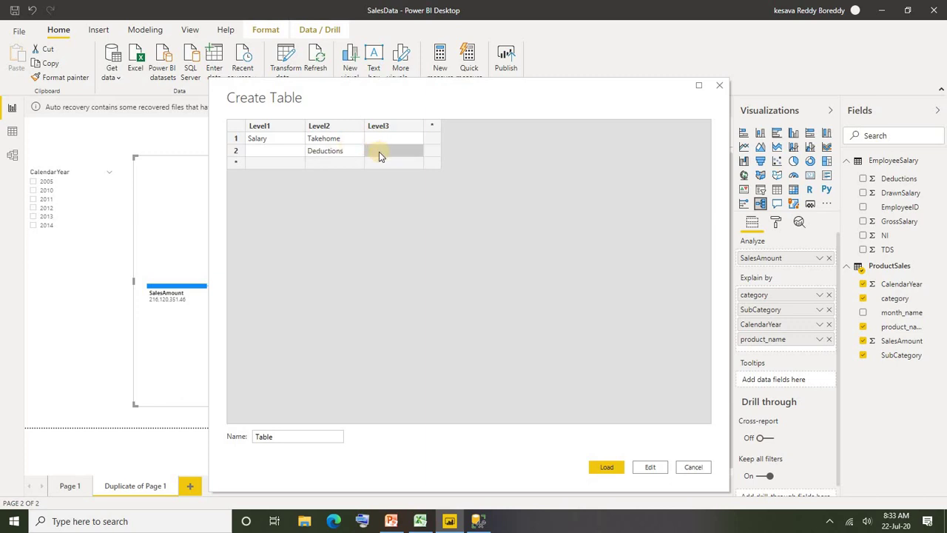
text(NI)
click(380, 166)
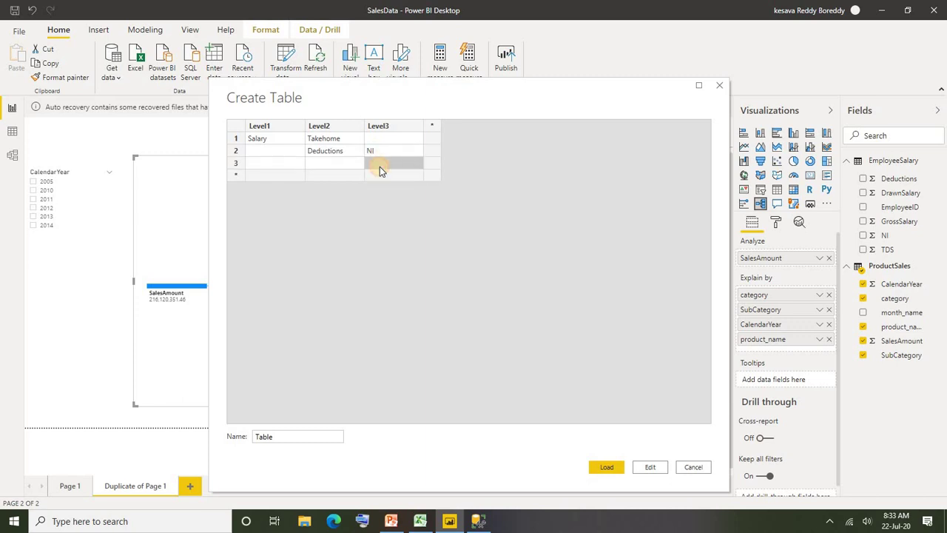
text(TDS)
Fill Level1 of the second and third rows with Salary, matching the capitalization of the first row.
click(274, 151)
text(Sala)
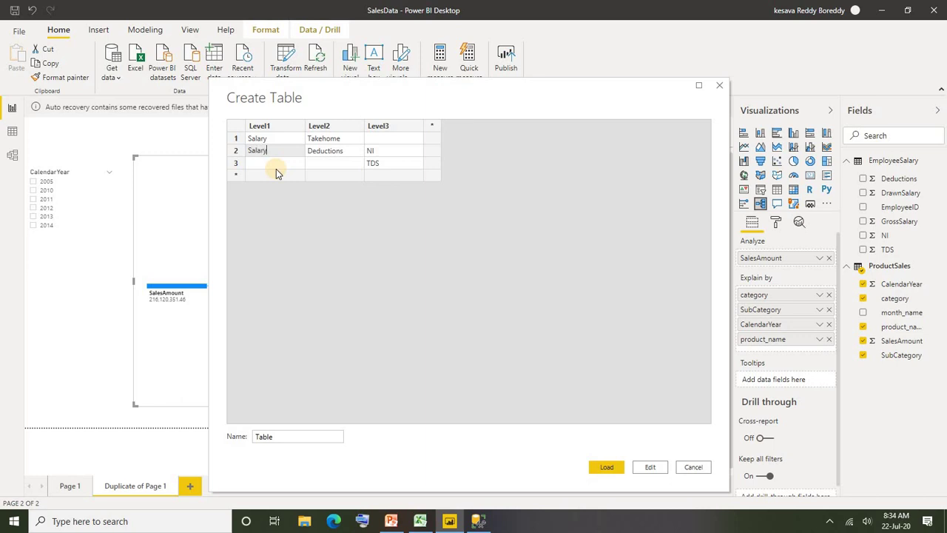
text(ry)
click(279, 163)
text(Sa)
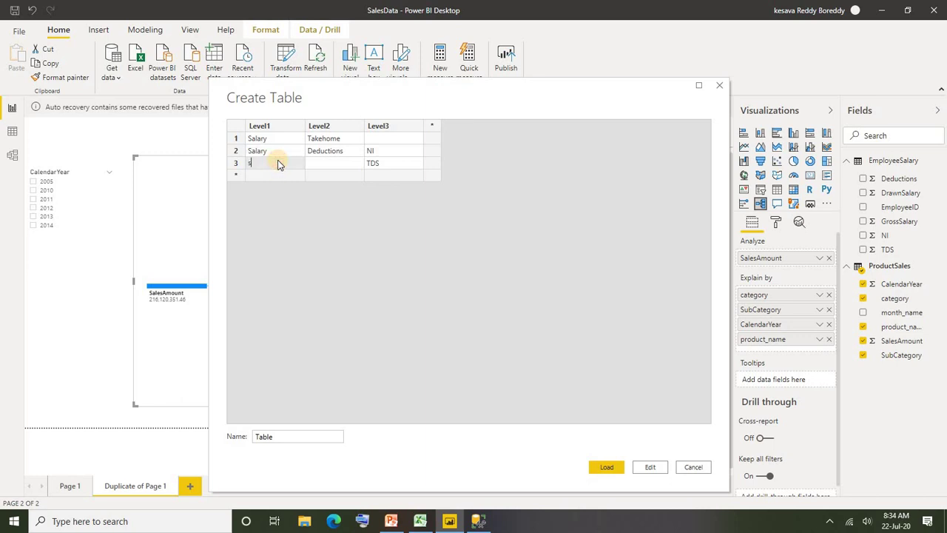
text(alary)
click(288, 141)
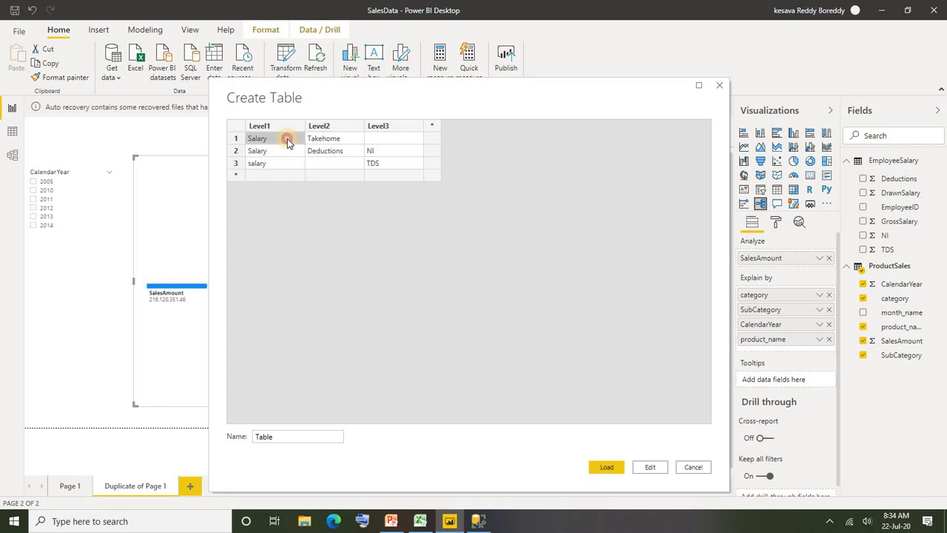
click(288, 141)
key(ctrl+c)
click(268, 167)
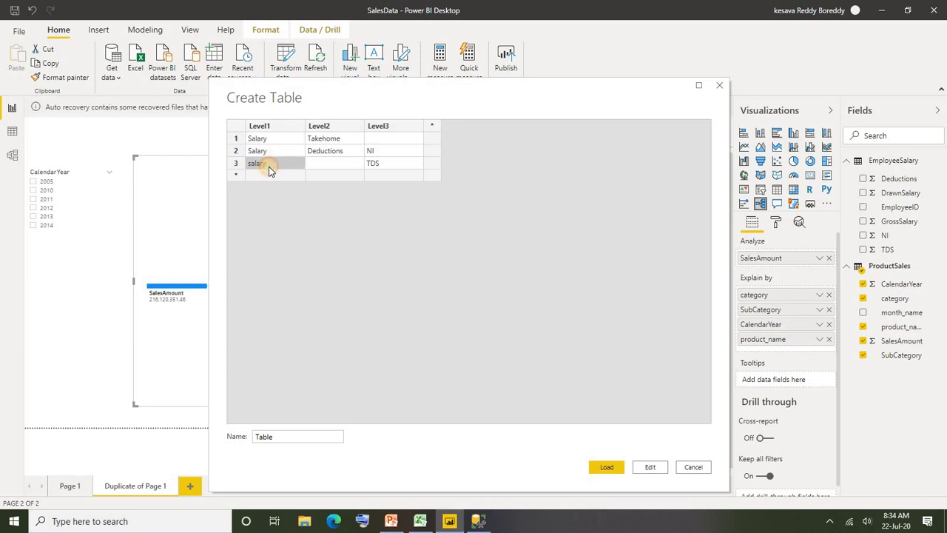
key(ctrl+v)
Copy Deductions from Level2 of the second row into Level2 of the third row.
click(331, 154)
click(330, 153)
key(ctrl+c)
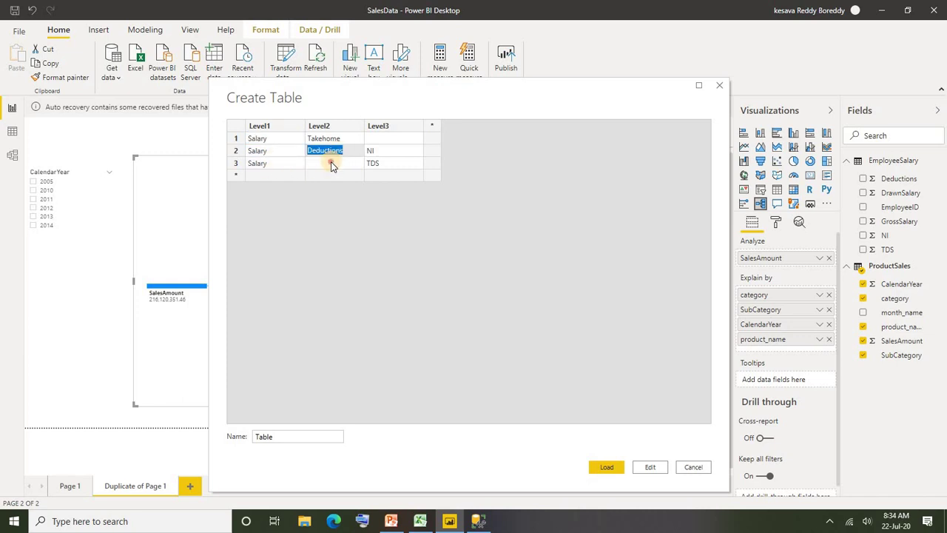
double_click(331, 165)
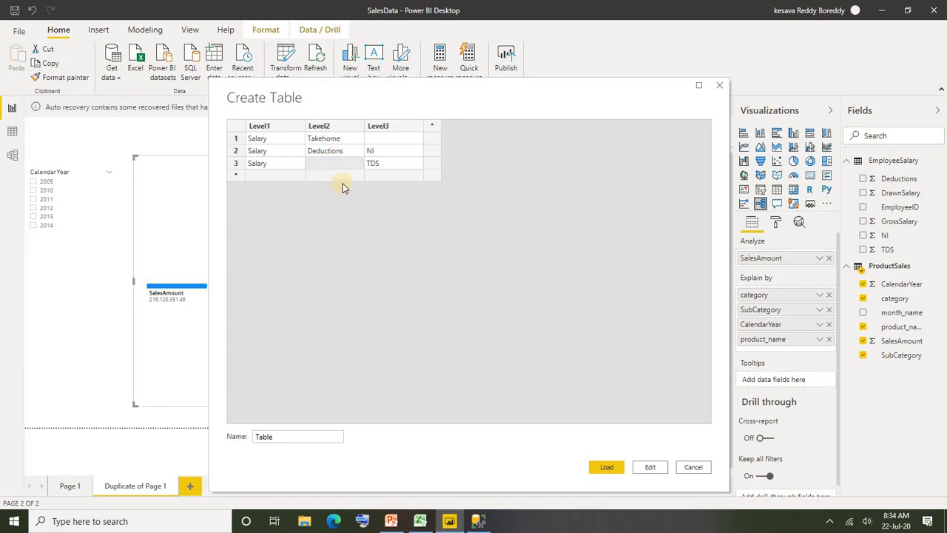
key(ctrl+v)
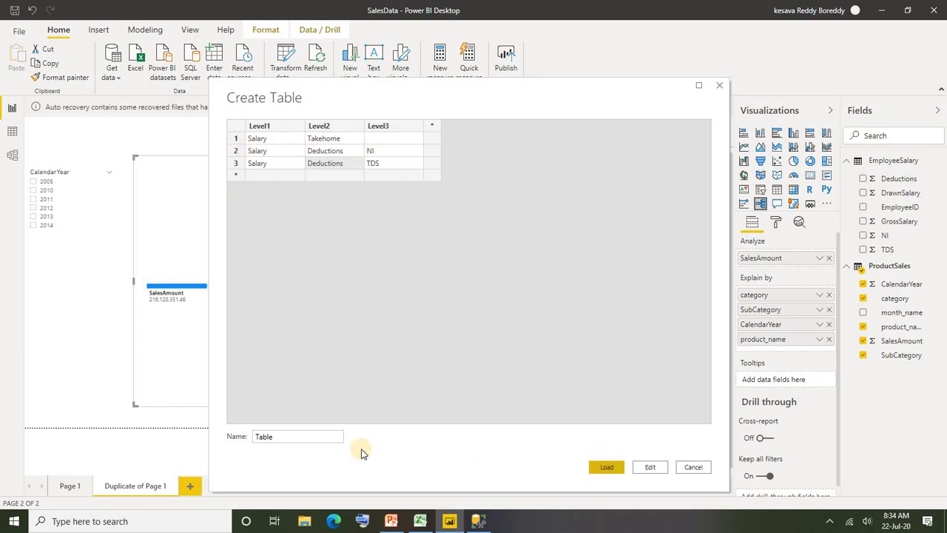
Name the new table MetricSelection and load it into the report.
click(296, 437)
drag(254, 437, 278, 447)
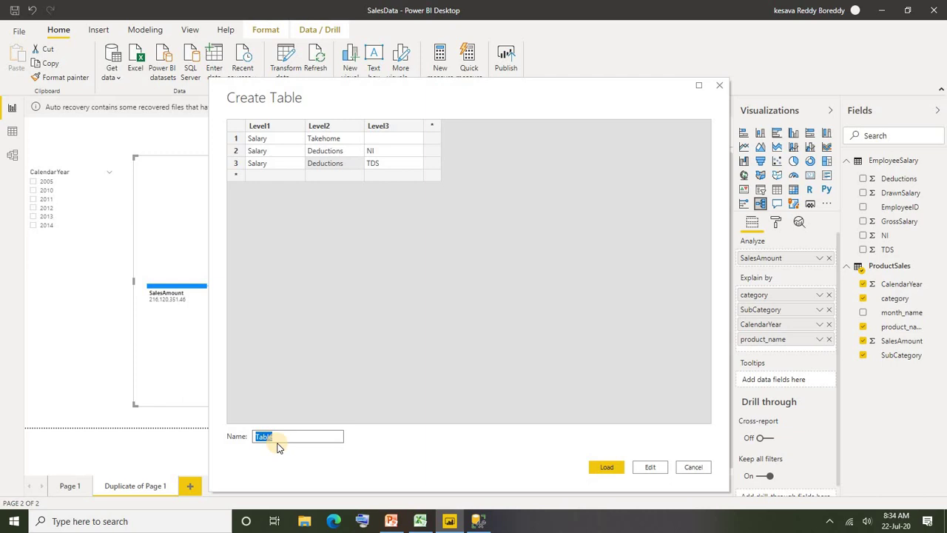
text(MetricSelection)
click(605, 467)
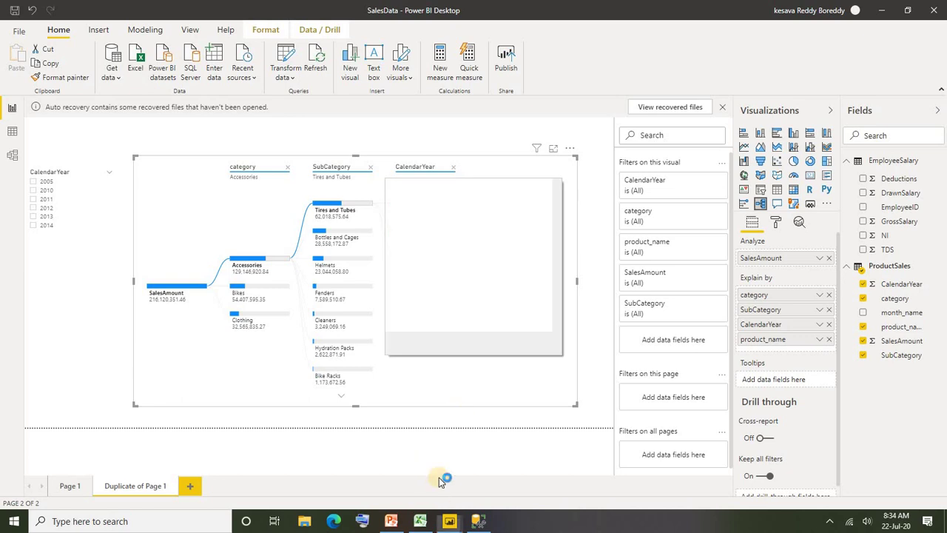
Switch to Excel and compare the Salary diagram's With Drawal, Deductions, NI and TDS branches with the new table's levels.
click(420, 521)
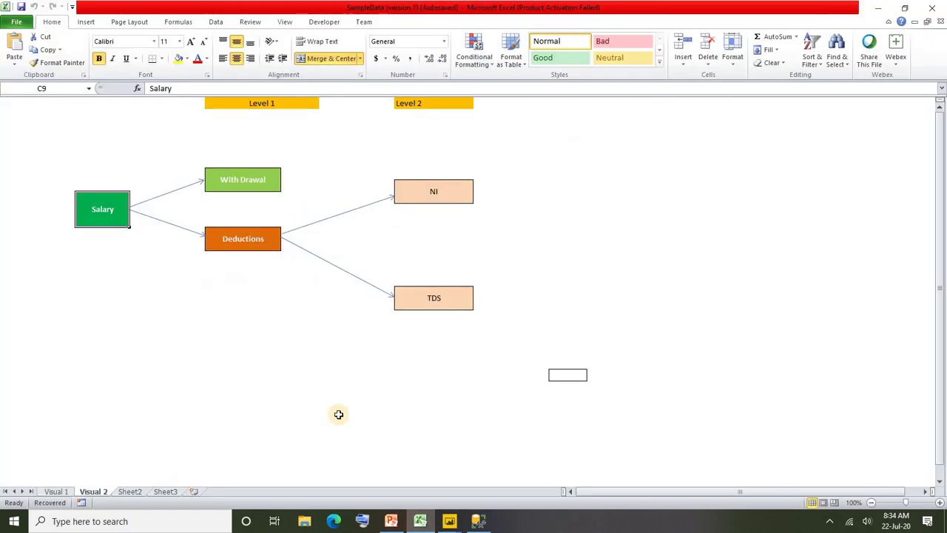
drag(237, 169, 236, 235)
click(247, 241)
click(108, 202)
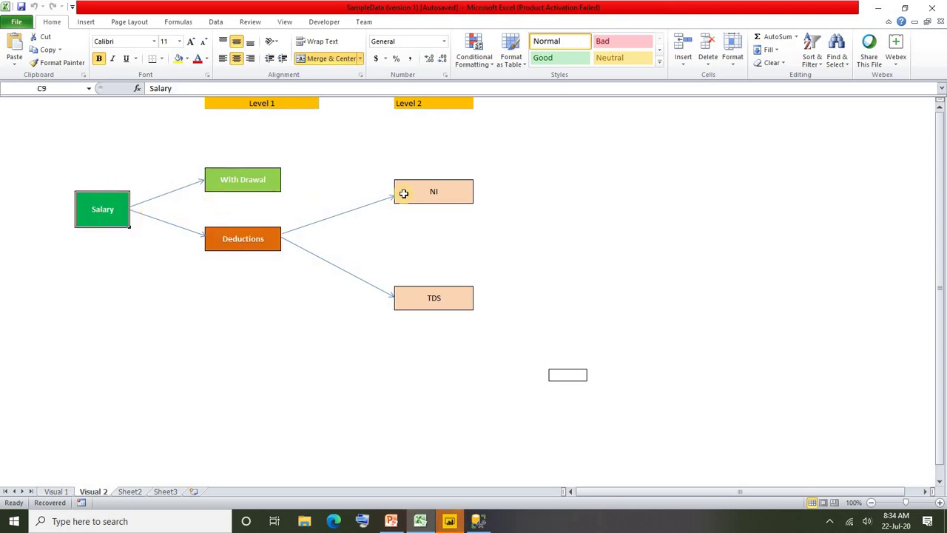
click(433, 187)
drag(431, 266, 434, 296)
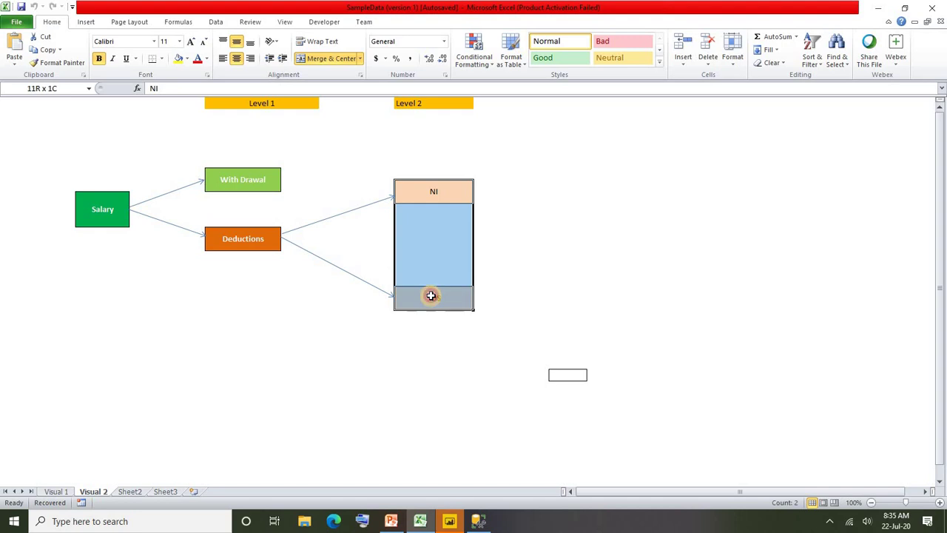
click(249, 234)
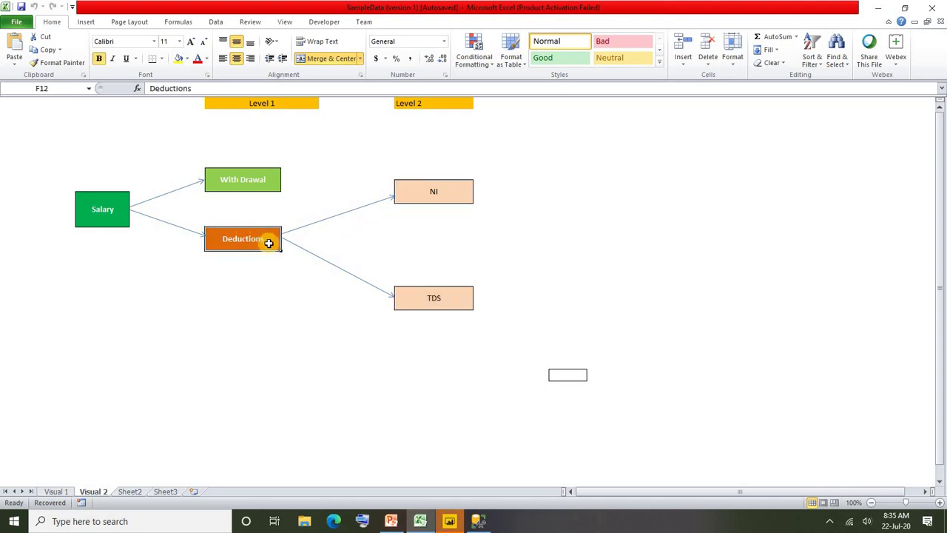
click(311, 329)
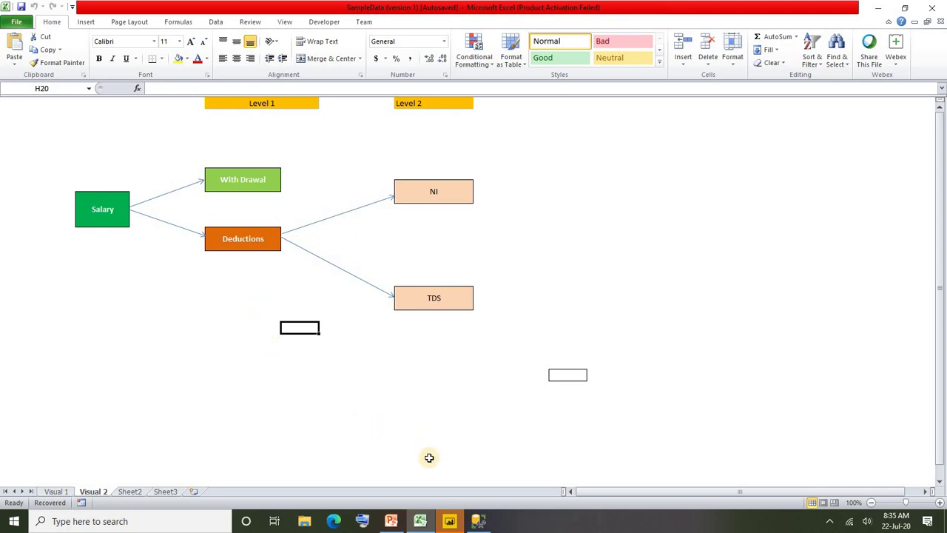
Switch back to Power BI Desktop, check Page 1, and return to the decomposition tree on Duplicate of Page 1.
click(477, 520)
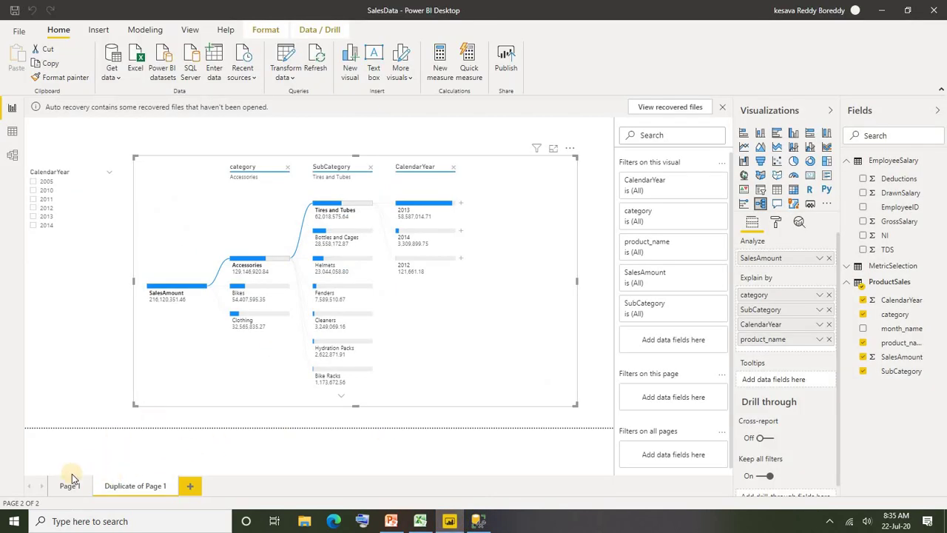
key(ctrl+Page_Up)
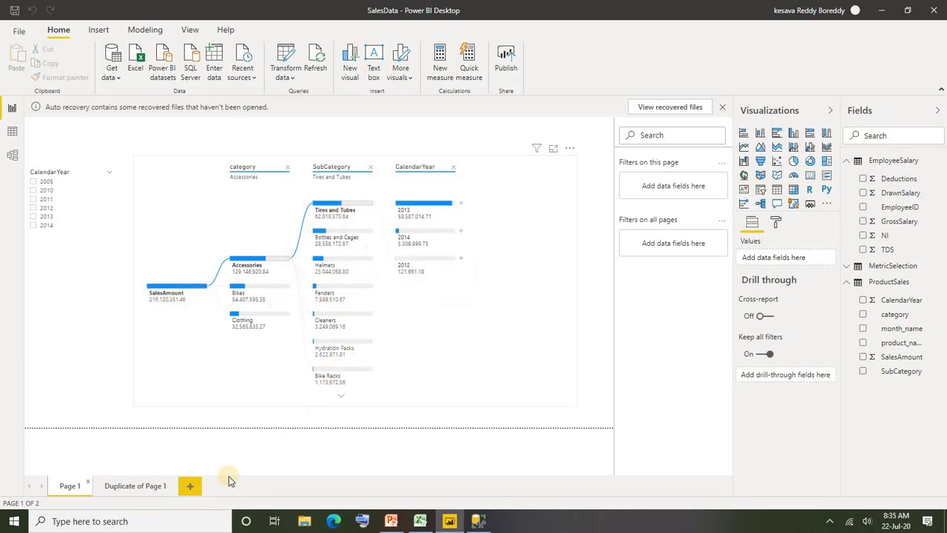
click(131, 494)
click(428, 360)
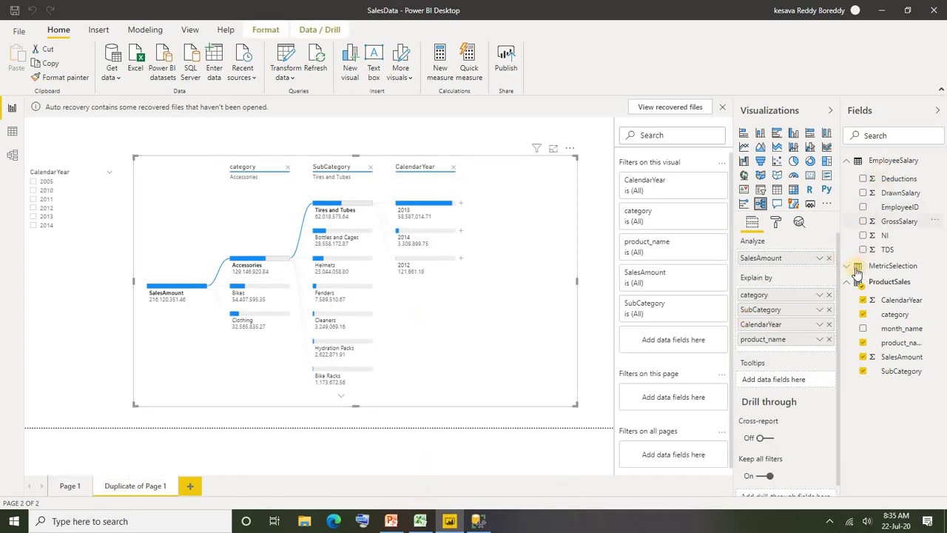
Create a new measure in the MetricSelection table and name it SelectMetric.
click(888, 268)
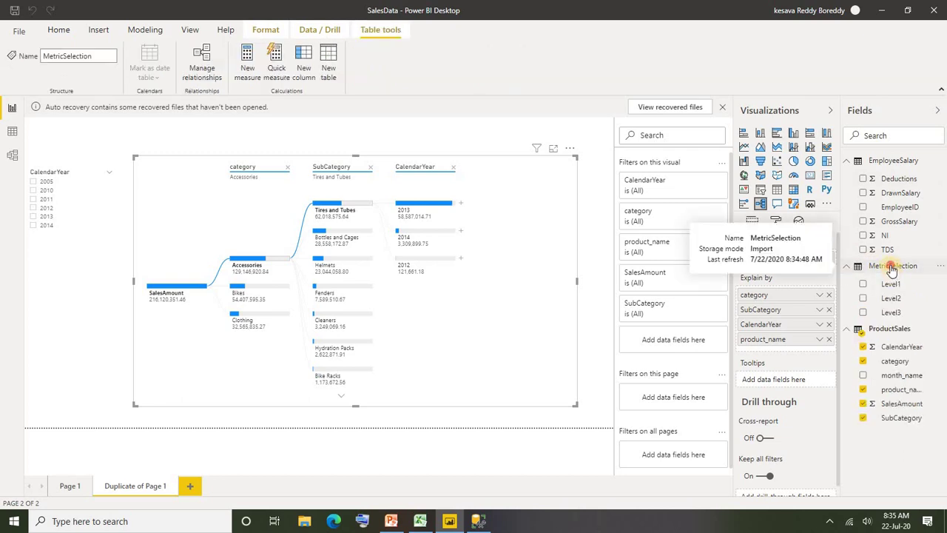
click(892, 269)
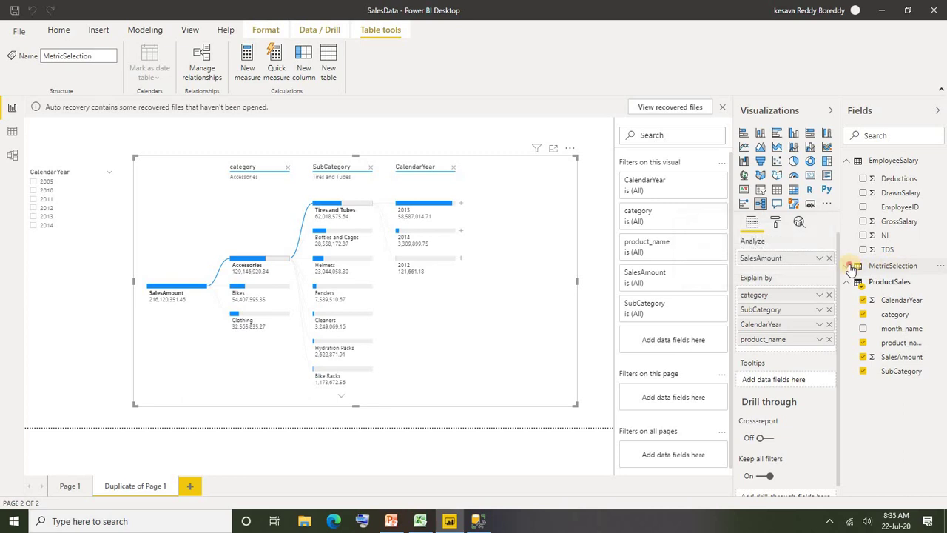
click(893, 269)
right_click(893, 269)
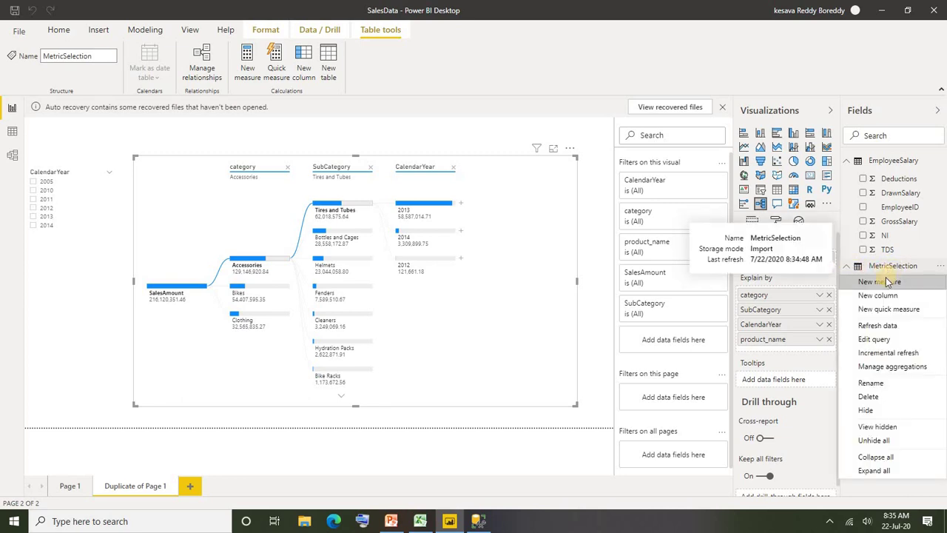
click(521, 170)
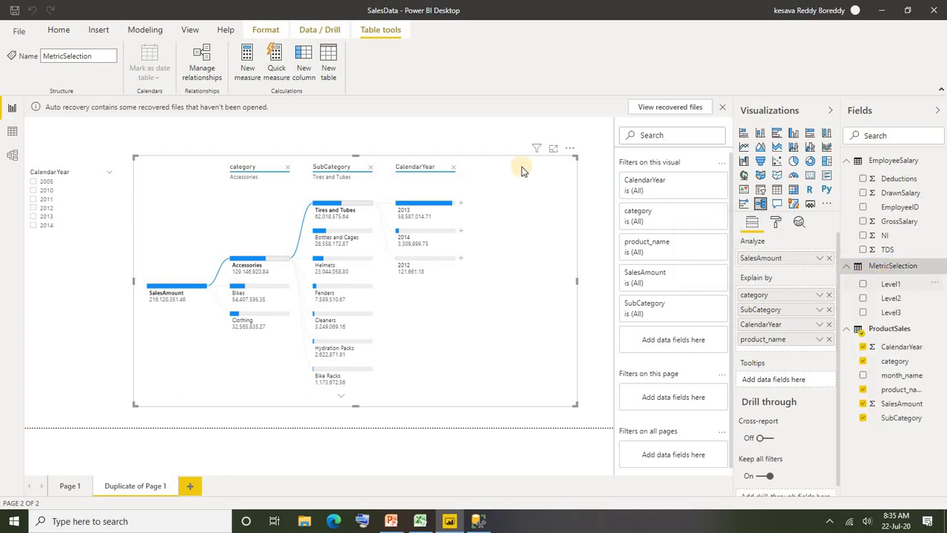
click(333, 168)
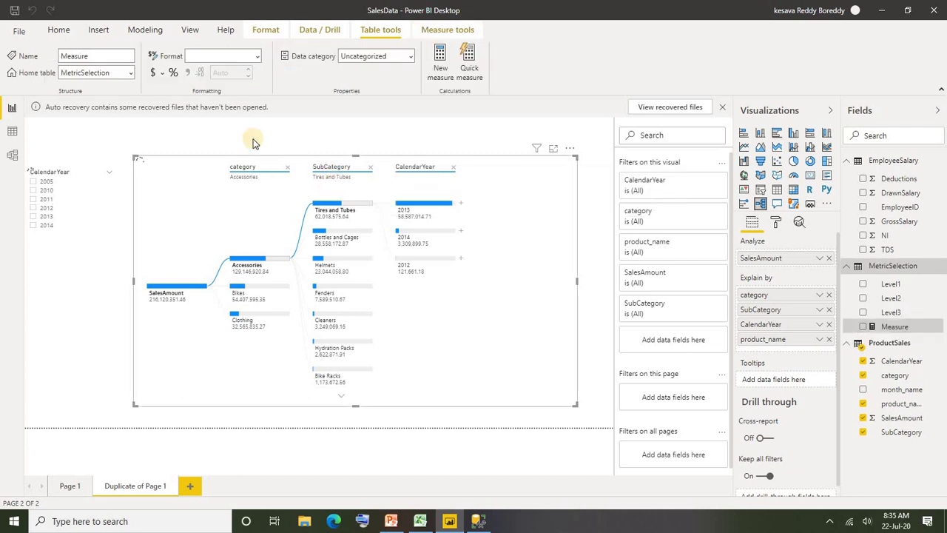
double_click(98, 127)
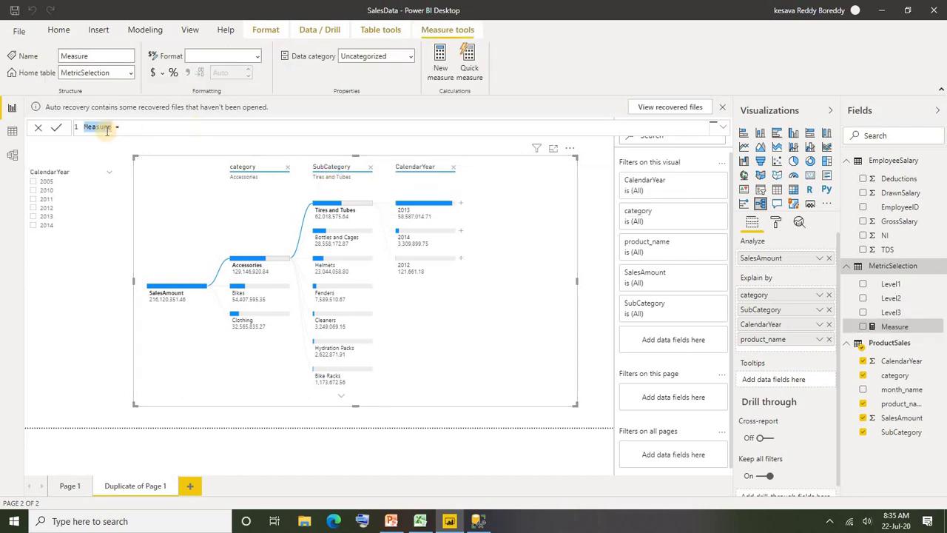
text(SelectMetric)
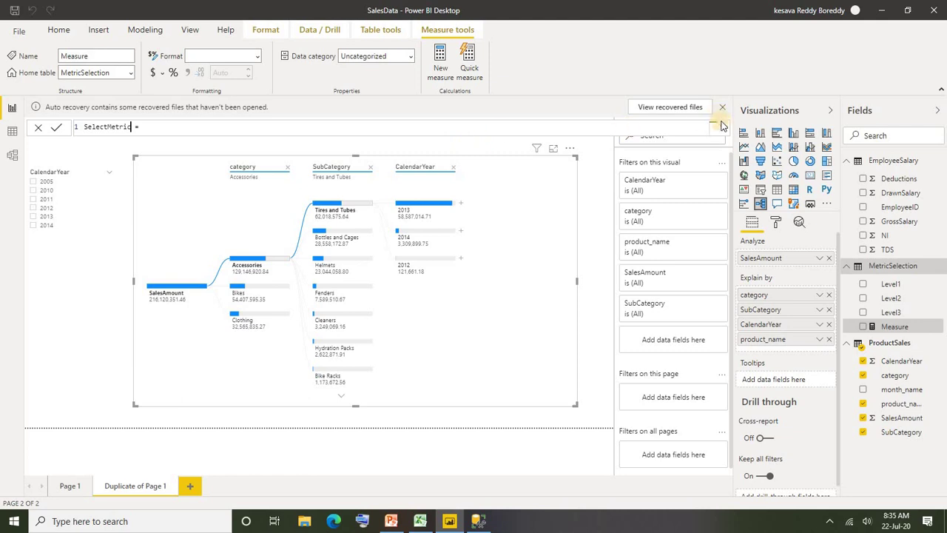
Begin the SelectMetric formula with a variable level1 using SELECTEDVALUE on MetricSelection[Level1], leaving the parenthesis open.
click(165, 131)
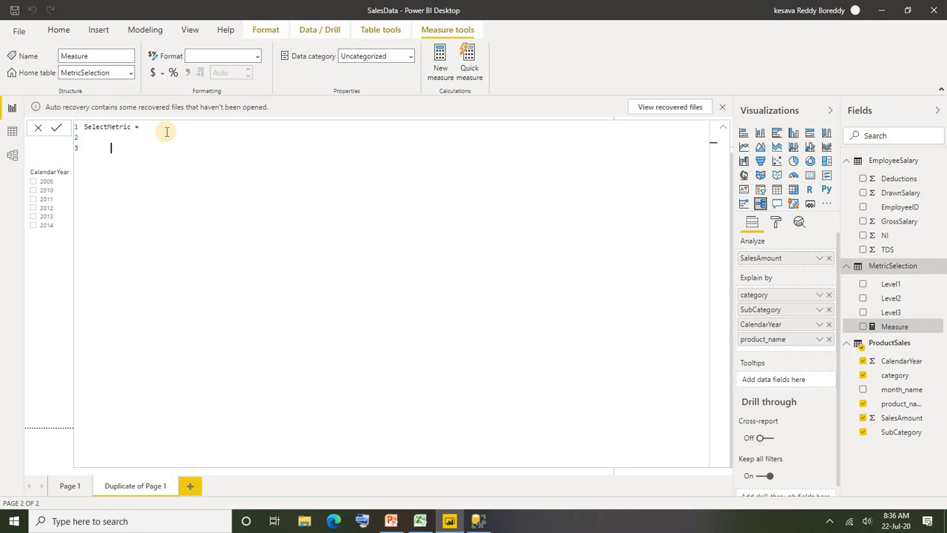
text(var)
text(level1=selec)
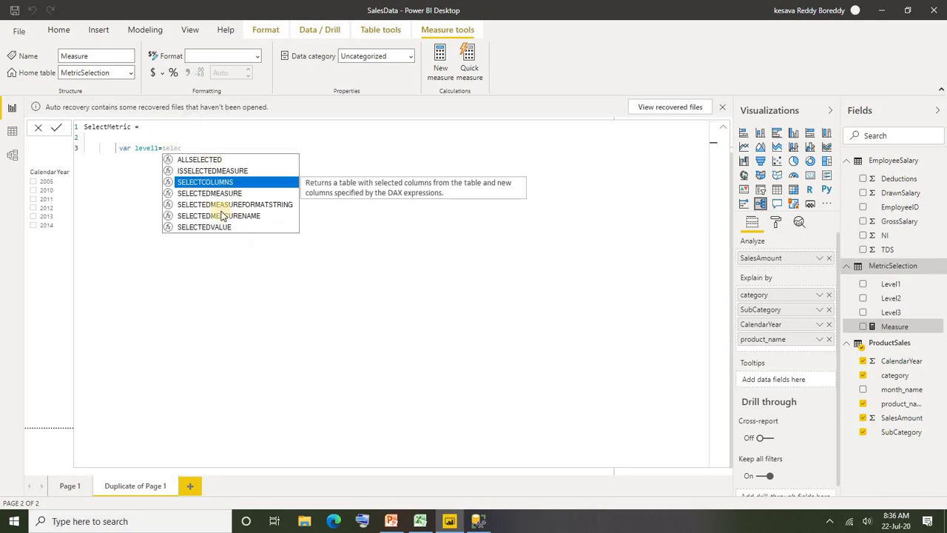
double_click(211, 222)
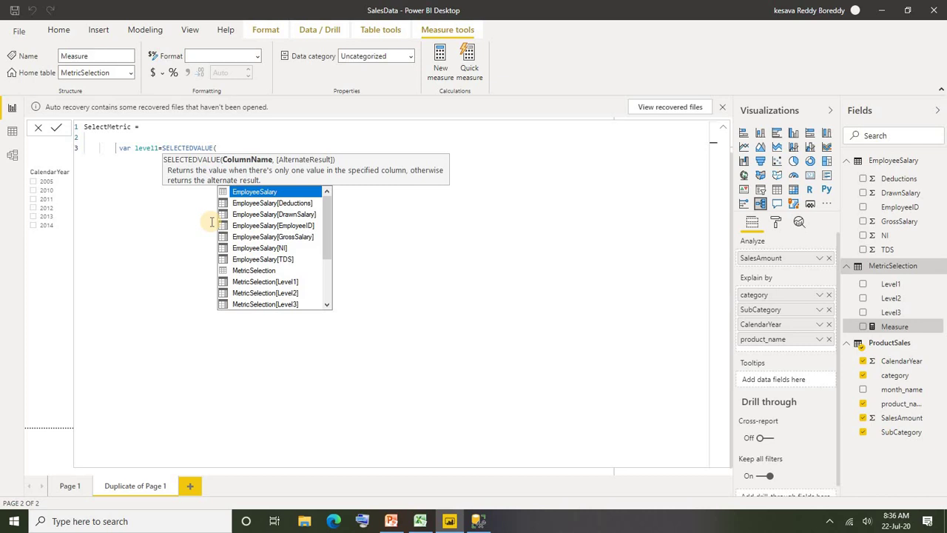
double_click(285, 281)
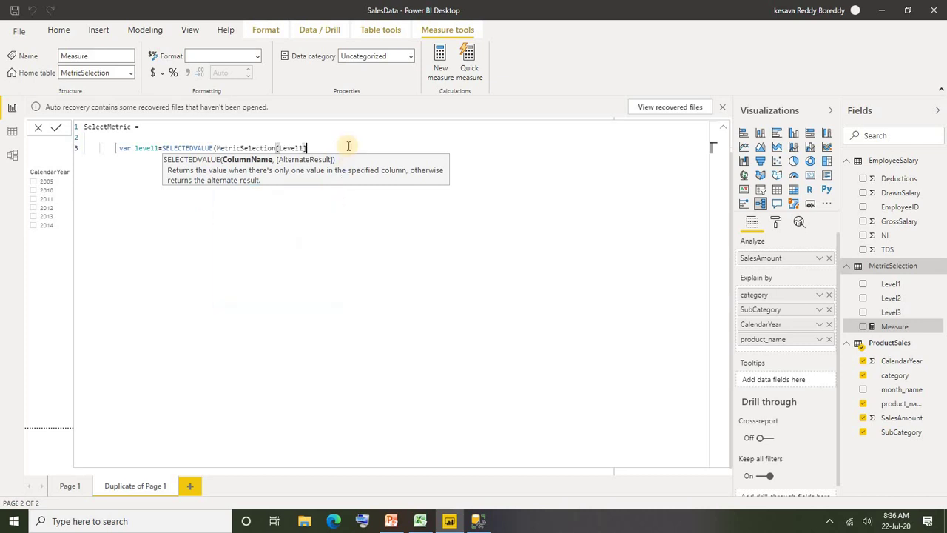
Copy the level1 variable line and paste it twice on new lines below.
drag(332, 147, 70, 150)
key(ctrl+c)
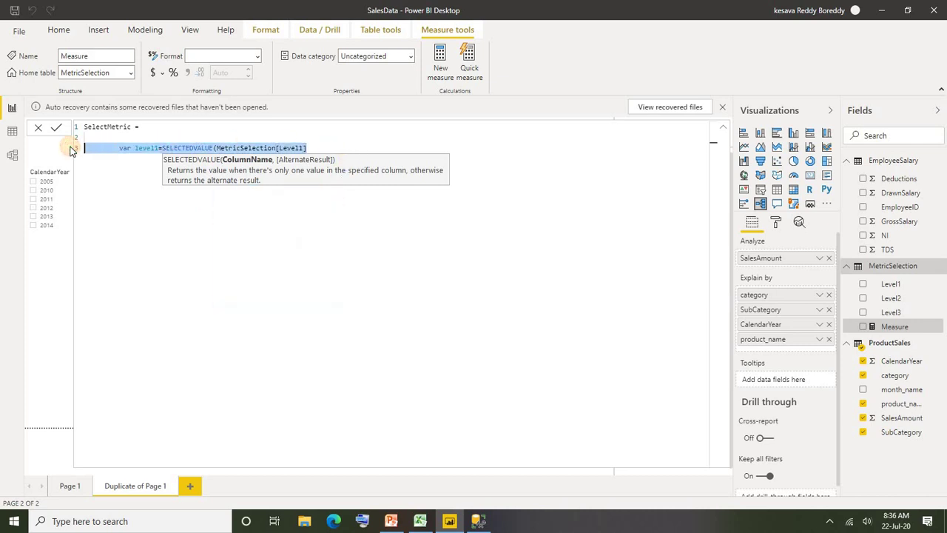
key(Escape)
key(Up)
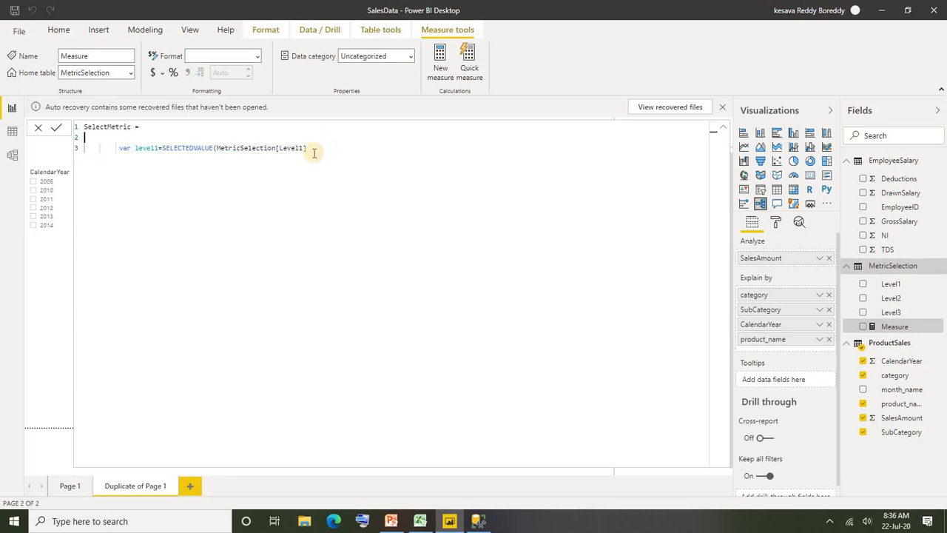
click(320, 148)
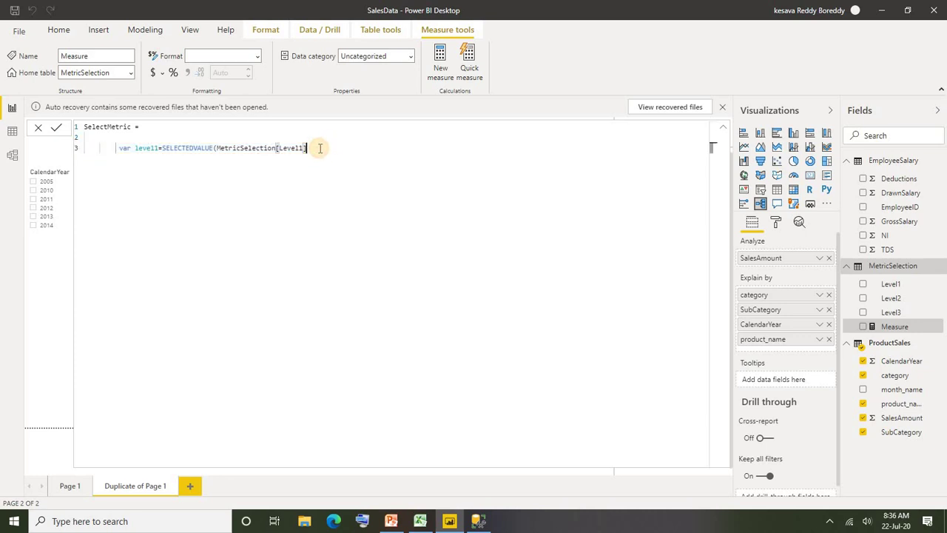
key(Return)
key(ctrl+v)
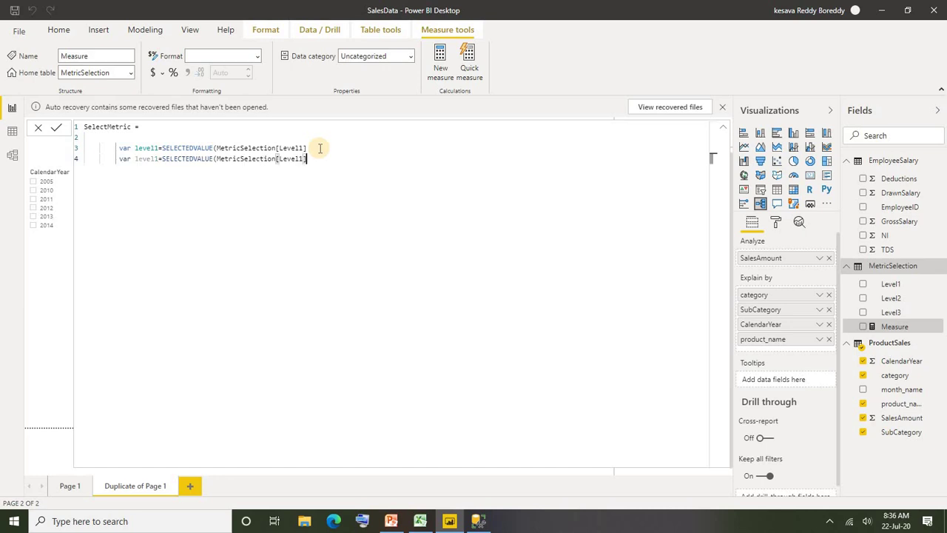
key(Return)
key(ctrl+v)
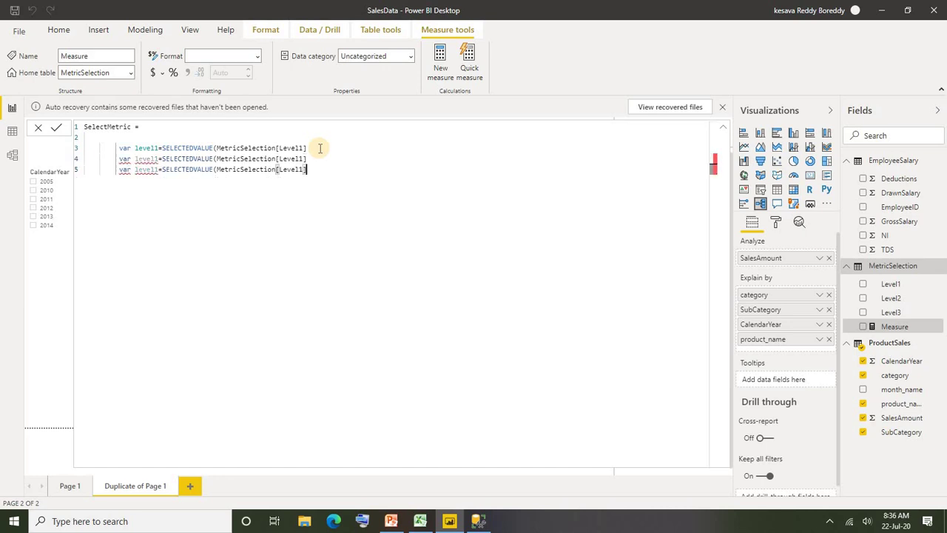
Rename the variables in the two pasted lines to level2 and level3.
double_click(139, 158)
text(level2)
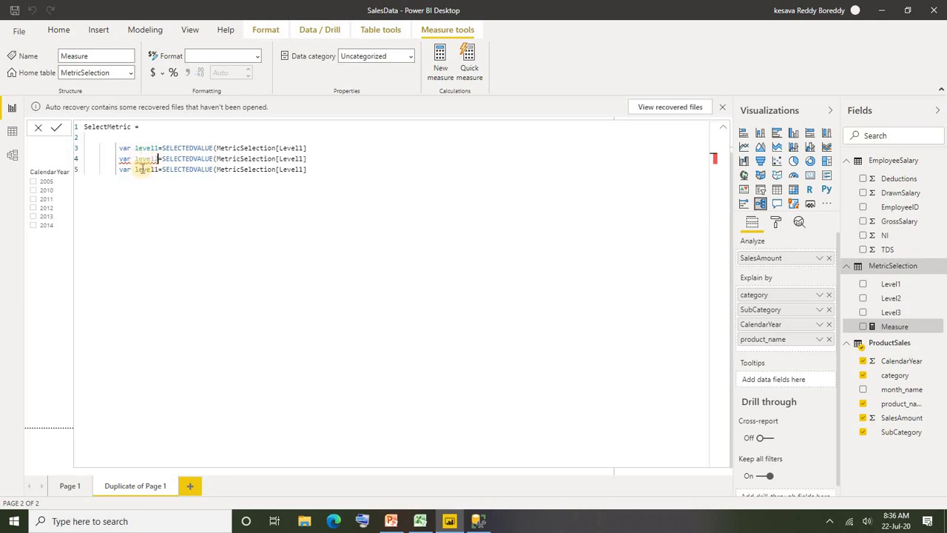
double_click(145, 169)
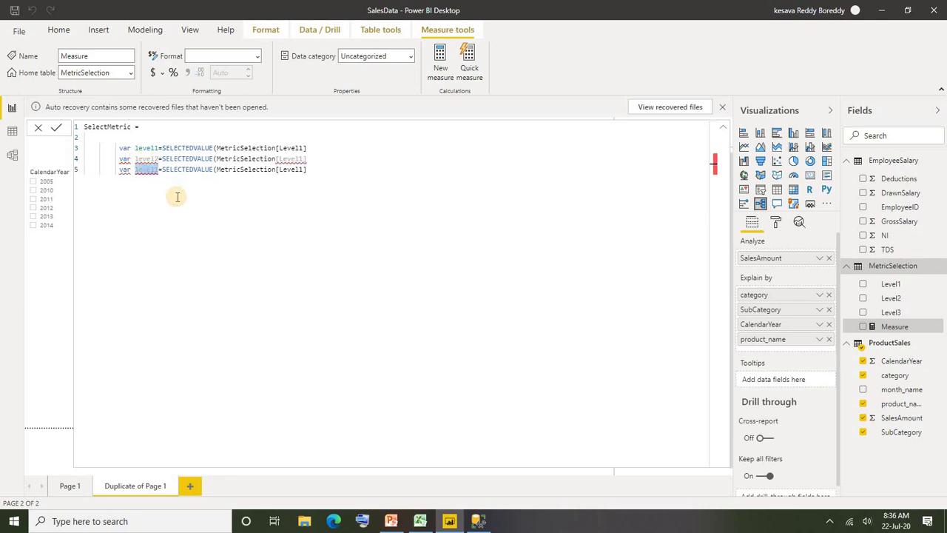
text(level3)
click(336, 171)
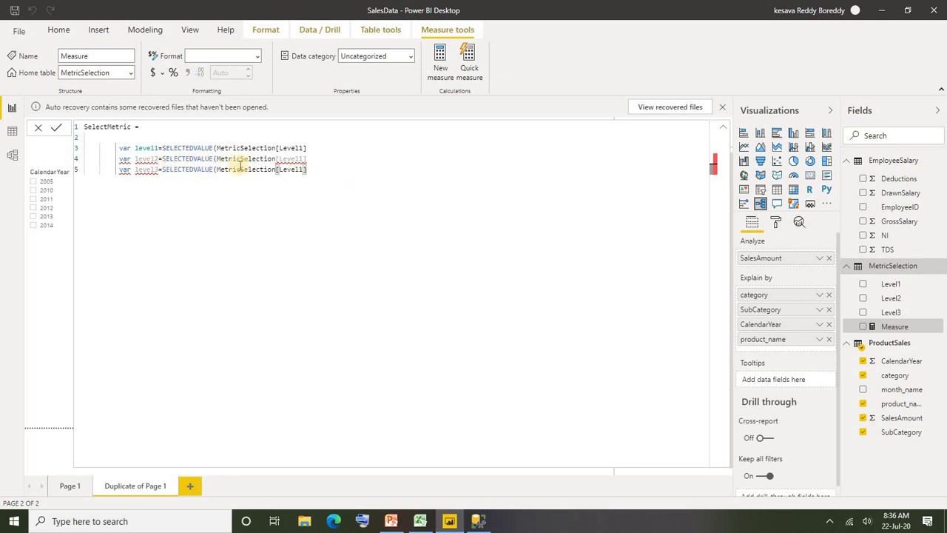
Add the missing closing parenthesis to each of the three SELECTEDVALUE calls.
click(312, 146)
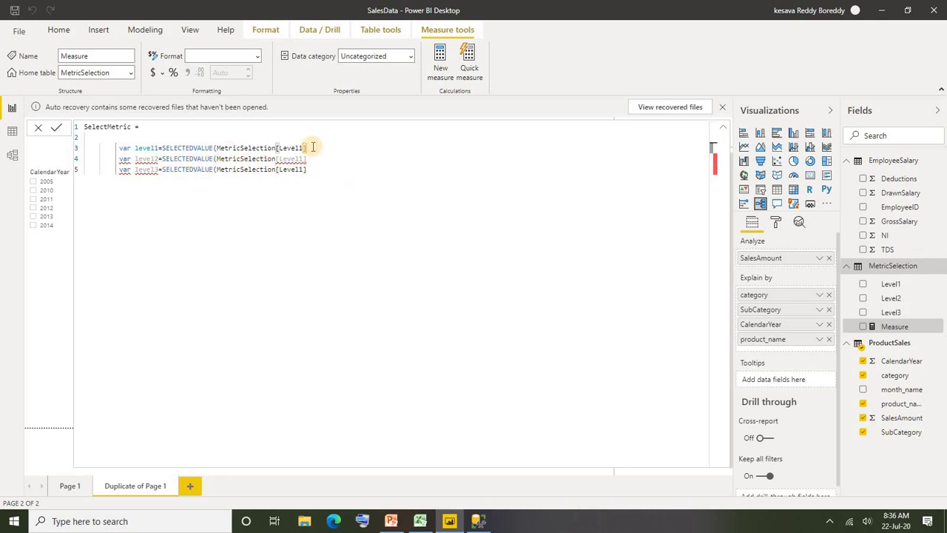
text())
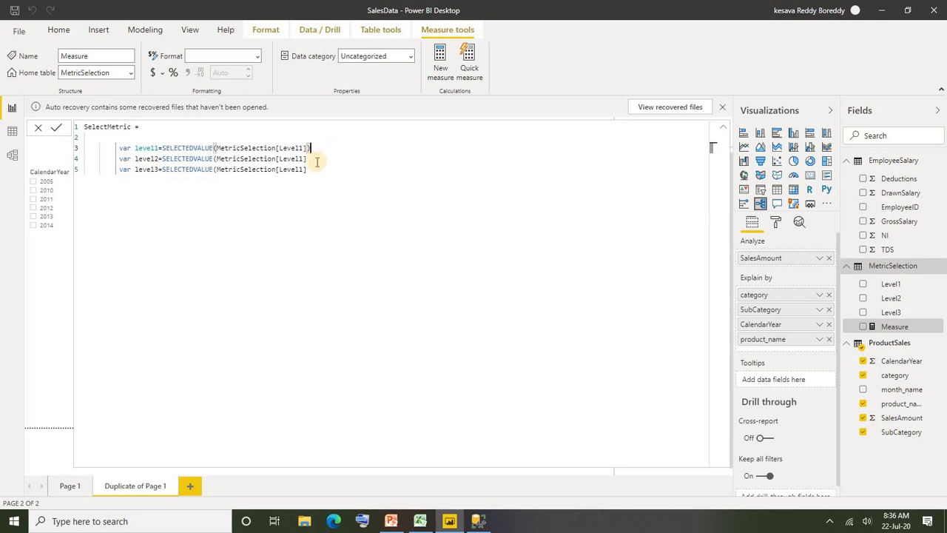
click(316, 163)
text())
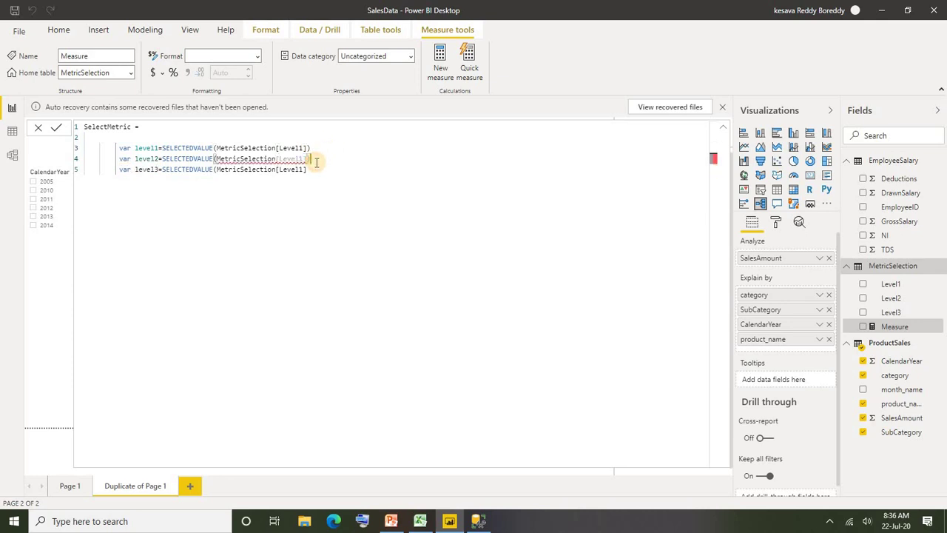
click(312, 169)
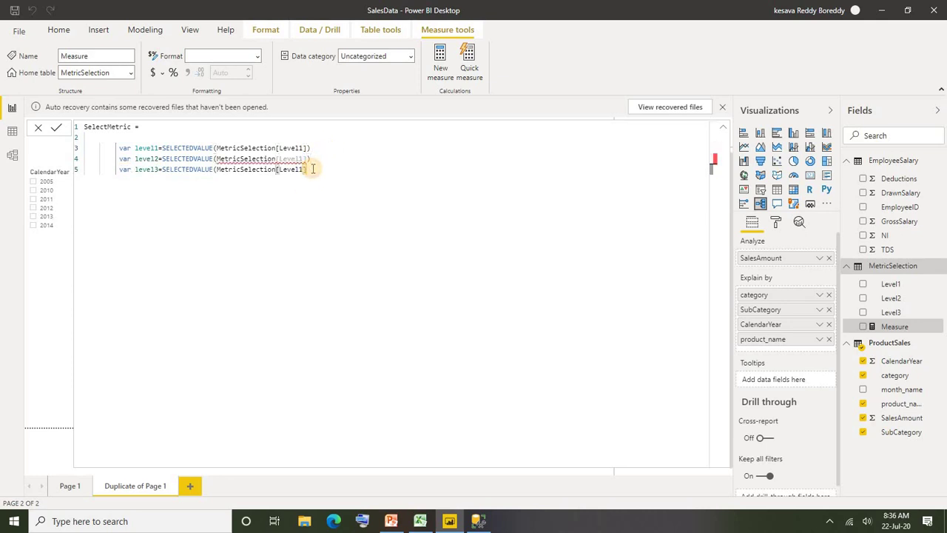
text())
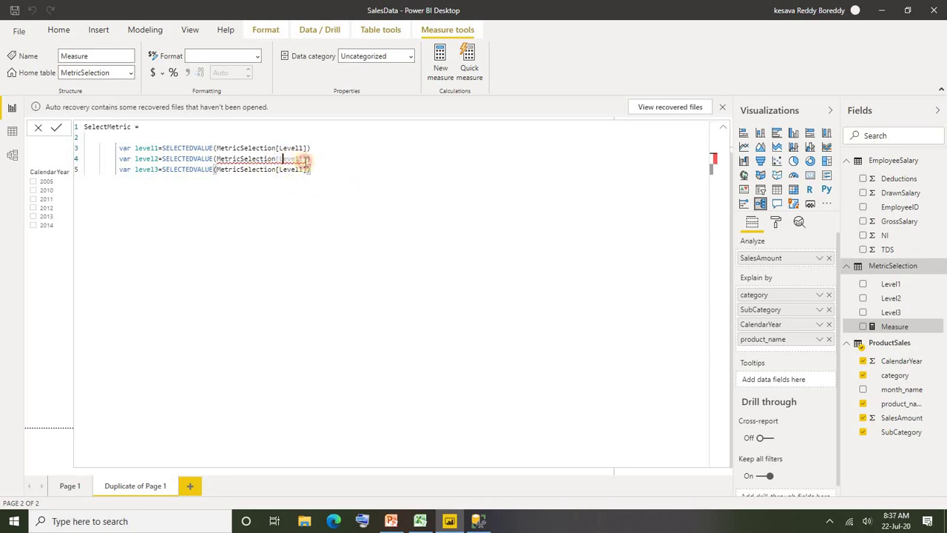
Change the column references of the level2 and level3 variables to MetricSelection[Level2] and MetricSelection[Level3].
drag(280, 158, 303, 158)
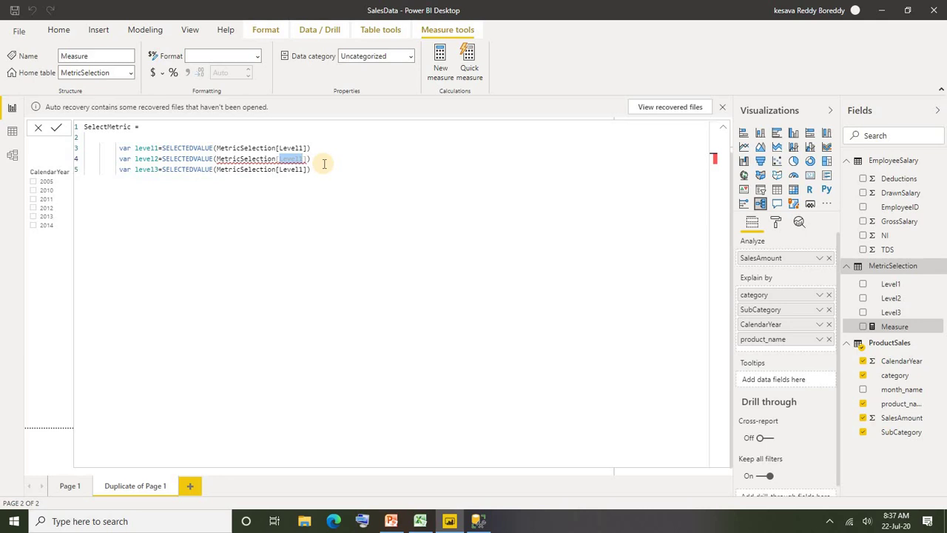
text(Le)
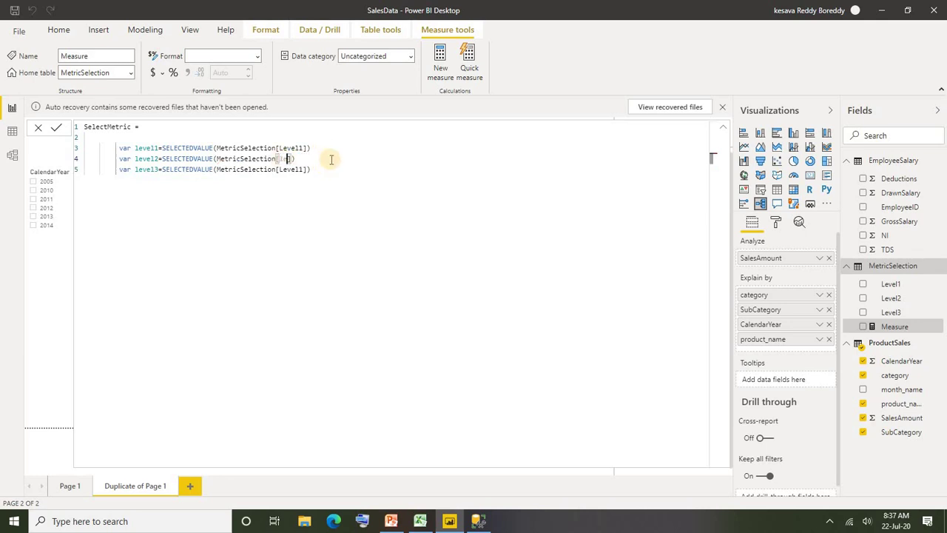
key(BackSpace)
key(BackSpace)
key(BackSpace)
key(Down)
key(Tab)
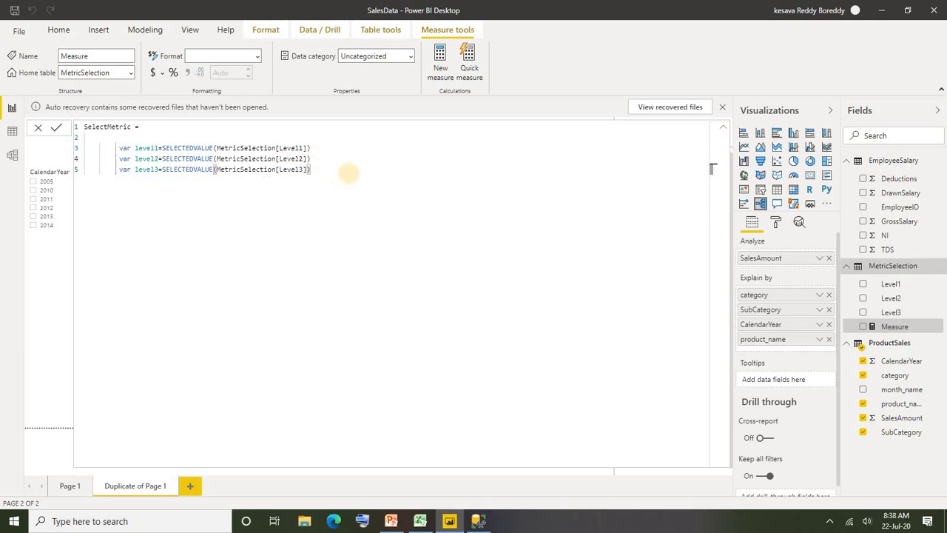
Add a return keyword on its own line below the three variables, leaving blank lines around it.
drag(334, 173, 106, 148)
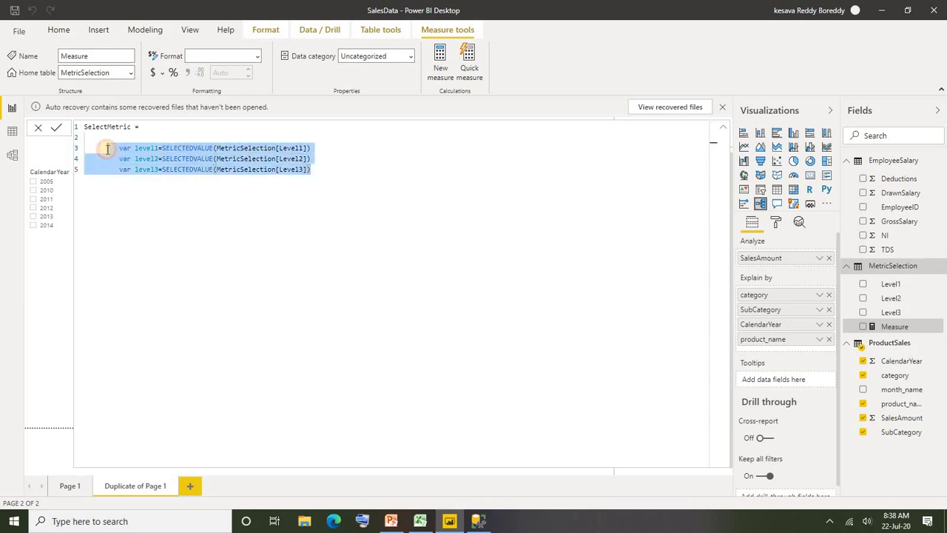
click(355, 178)
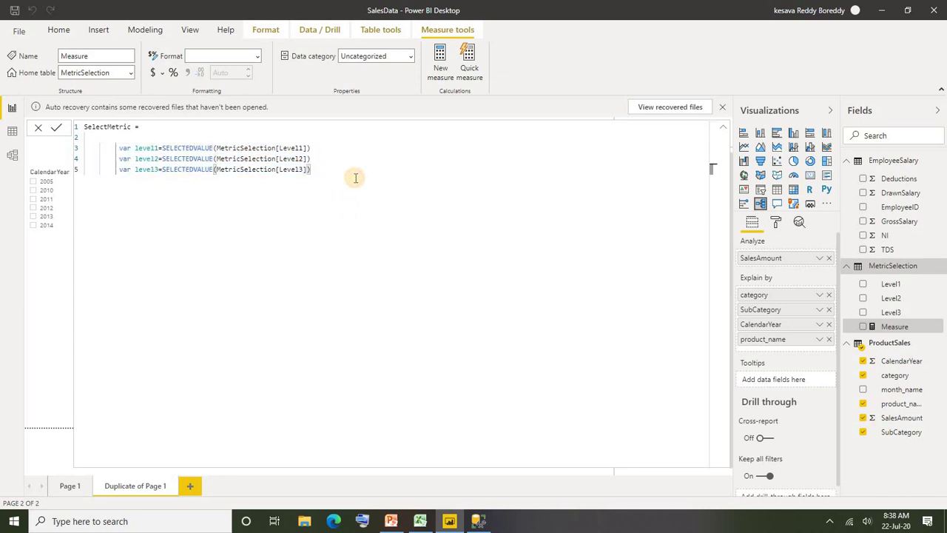
key(shift+Return)
key(shift+Return)
key(shift+Return)
text(eturn)
key(Return)
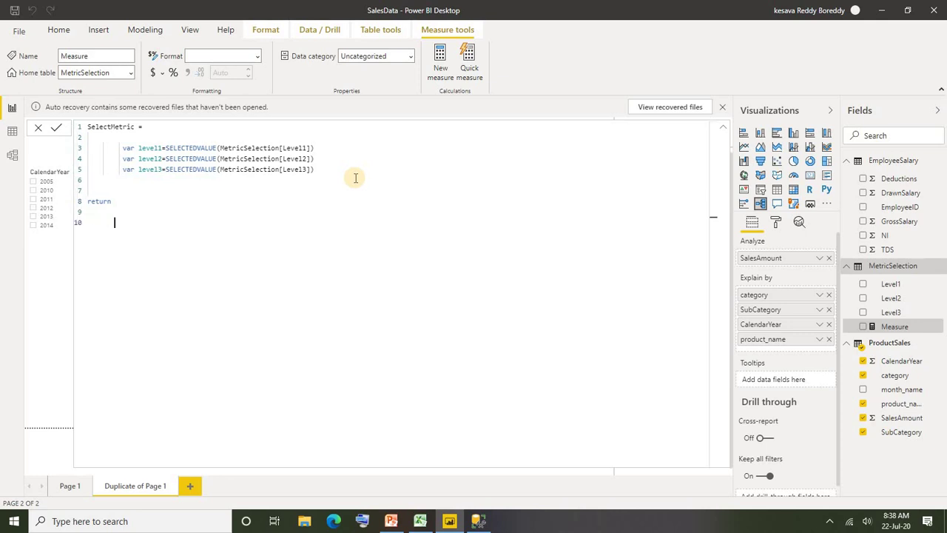
Below return, start an IF statement that tests whether level3 equals "NI", with the condition in its own parentheses.
text(iff)
key(BackSpace)
key(Tab)
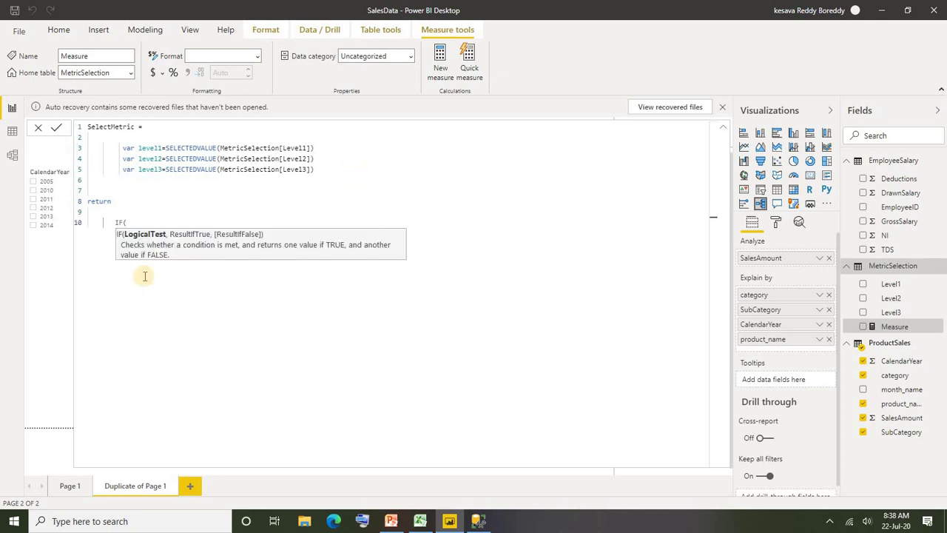
text((lev)
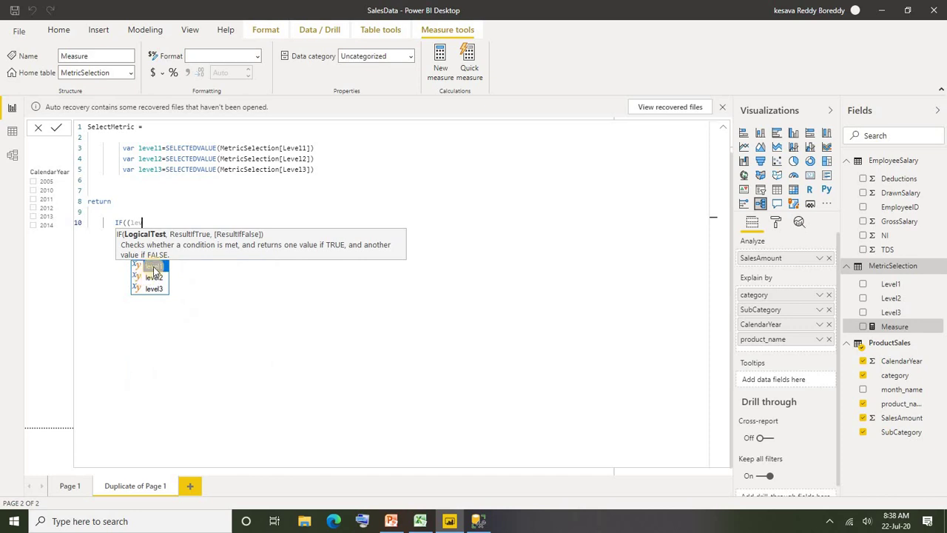
click(154, 268)
key(BackSpace)
text(3)
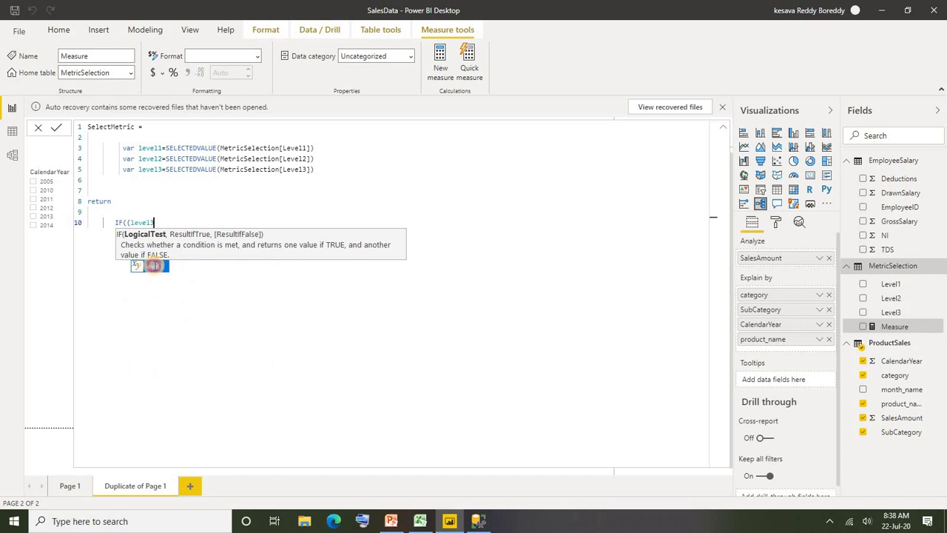
click(154, 267)
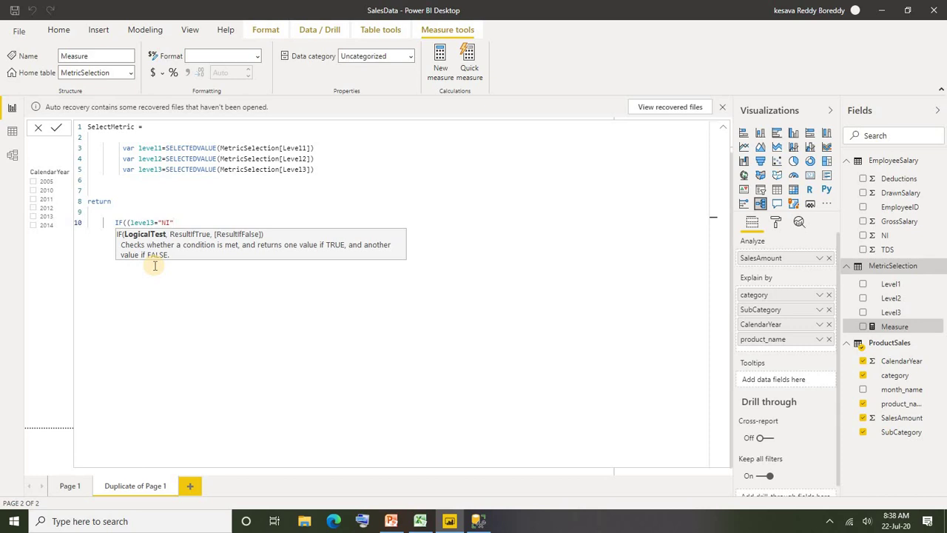
text(),)
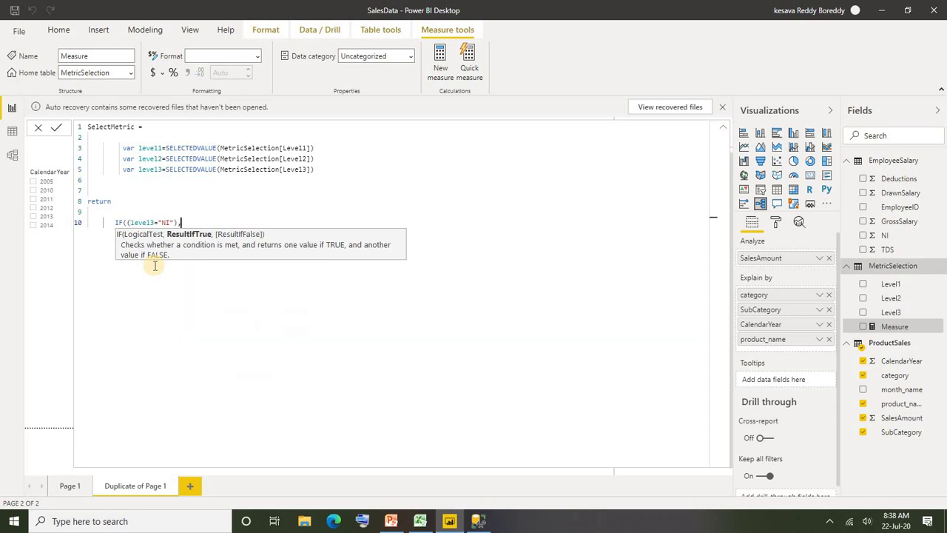
Make the IF's true result SUM(EmployeeSalary[NI]), followed by a comma for the false result.
text(sum)
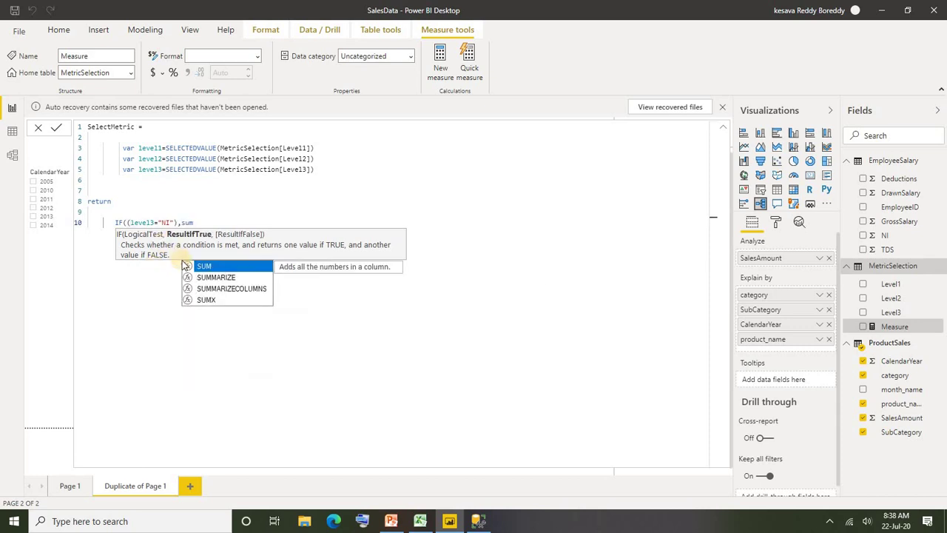
click(216, 266)
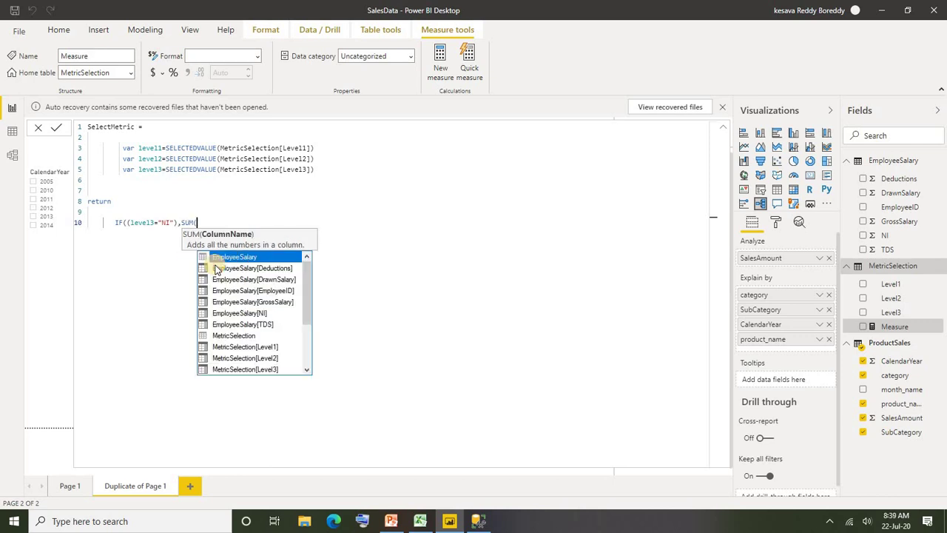
text(ni)
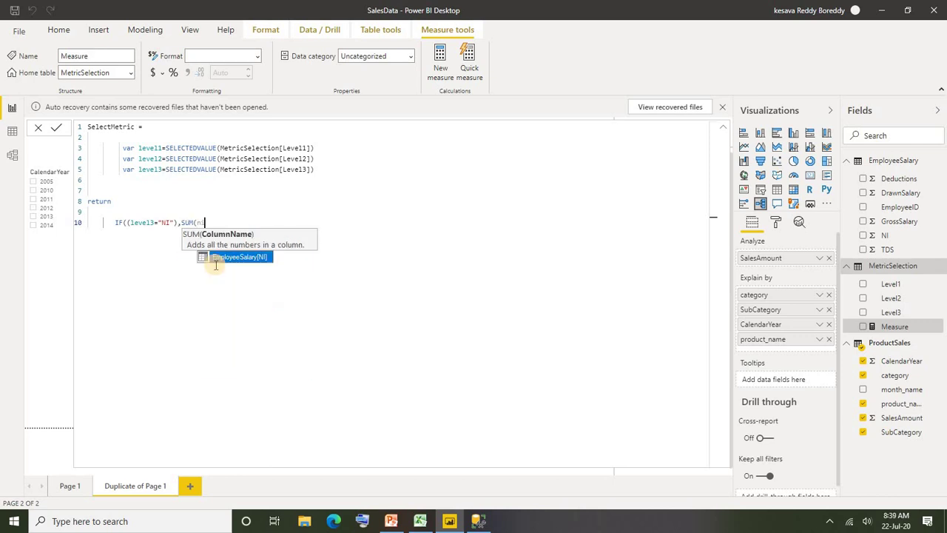
click(258, 257)
text())
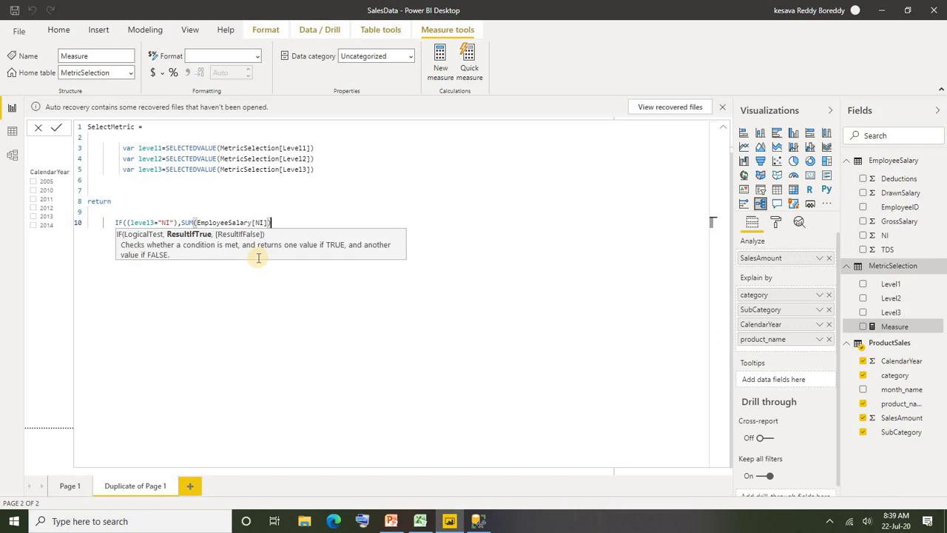
text(,)
Copy the whole NI IF line and paste it twice below, with a blank line before each copy.
key(shift+Home)
key(ctrl+c)
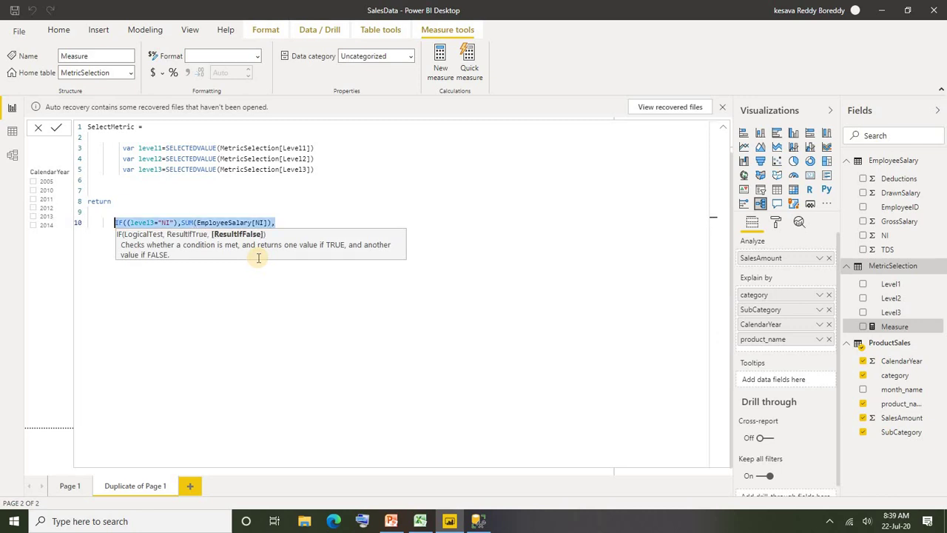
click(288, 223)
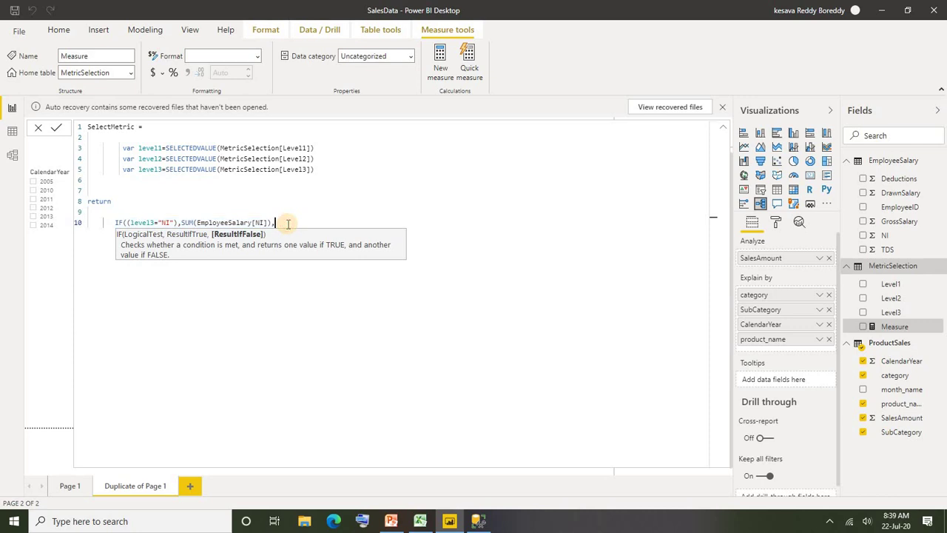
key(shift+Return)
key(shift+Return)
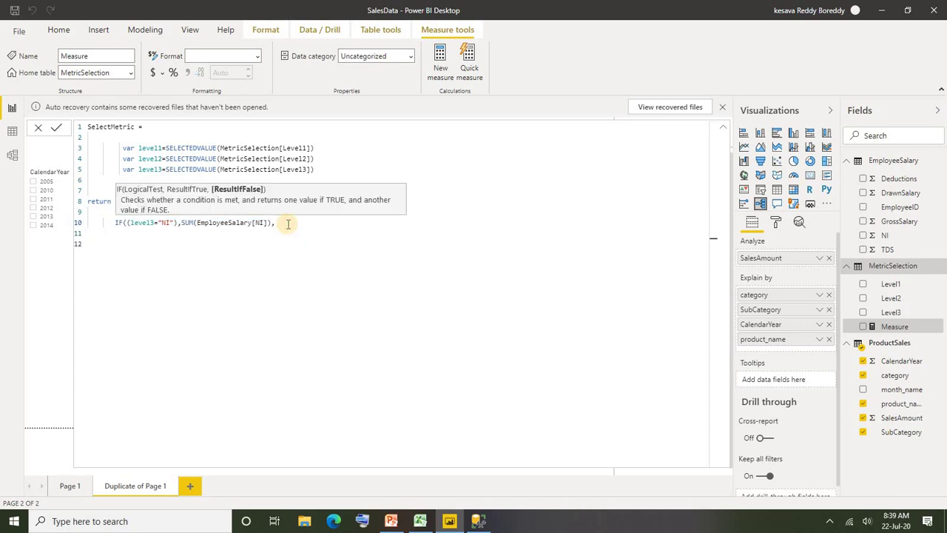
key(ctrl+v)
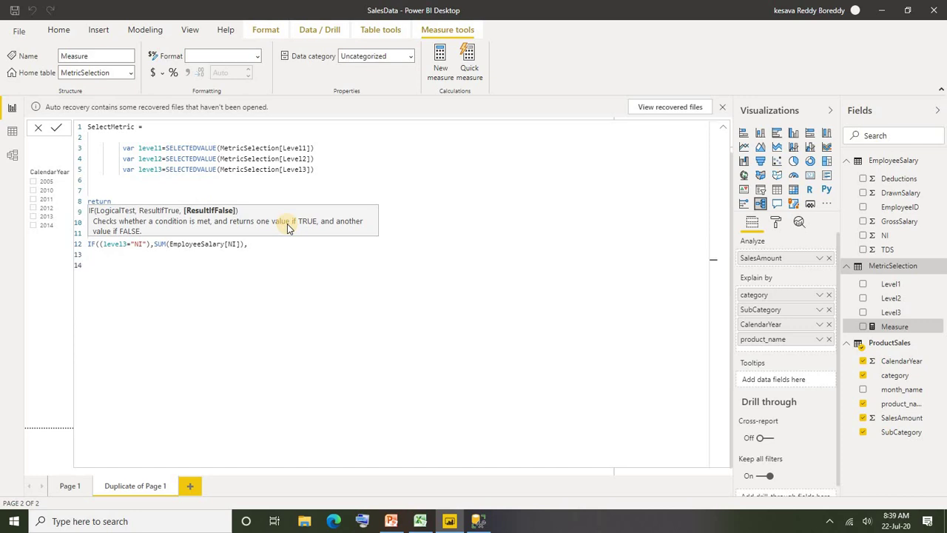
key(ctrl+v)
click(306, 221)
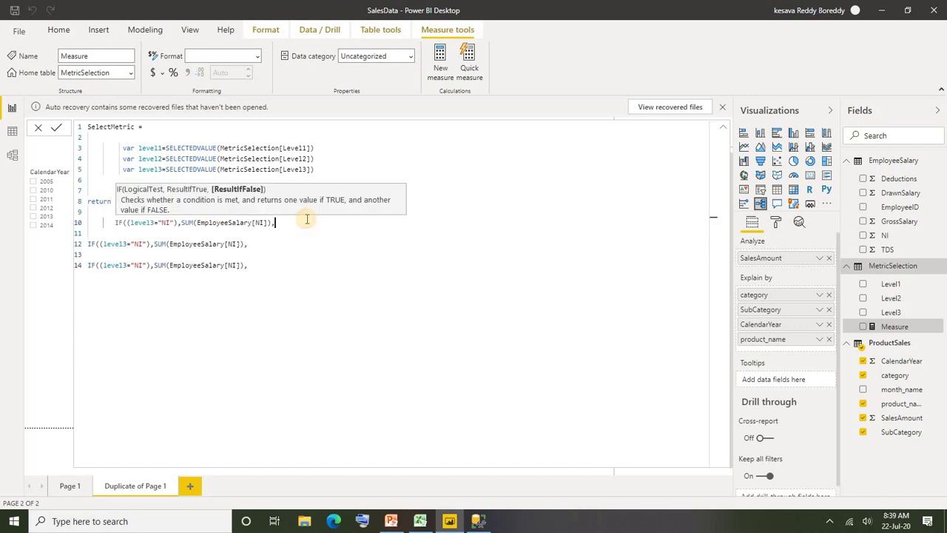
Indent the first copied IF line and change its condition to "TDS" and its summed column to EmployeeSalary[TDS].
click(86, 243)
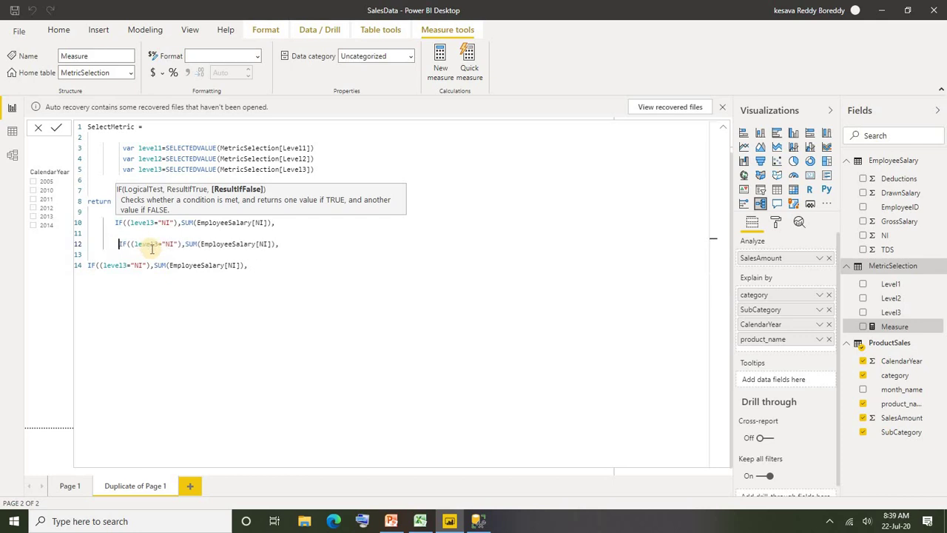
double_click(170, 244)
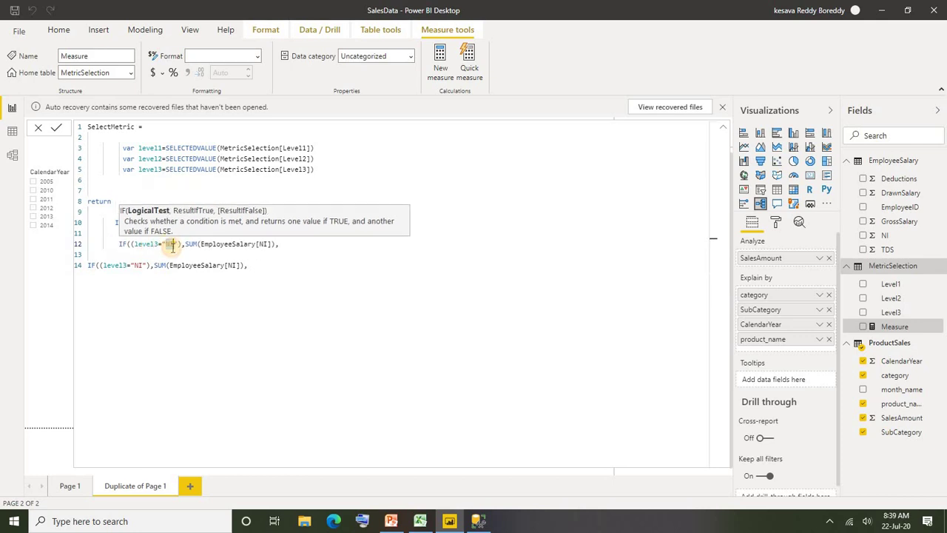
text(TDS)
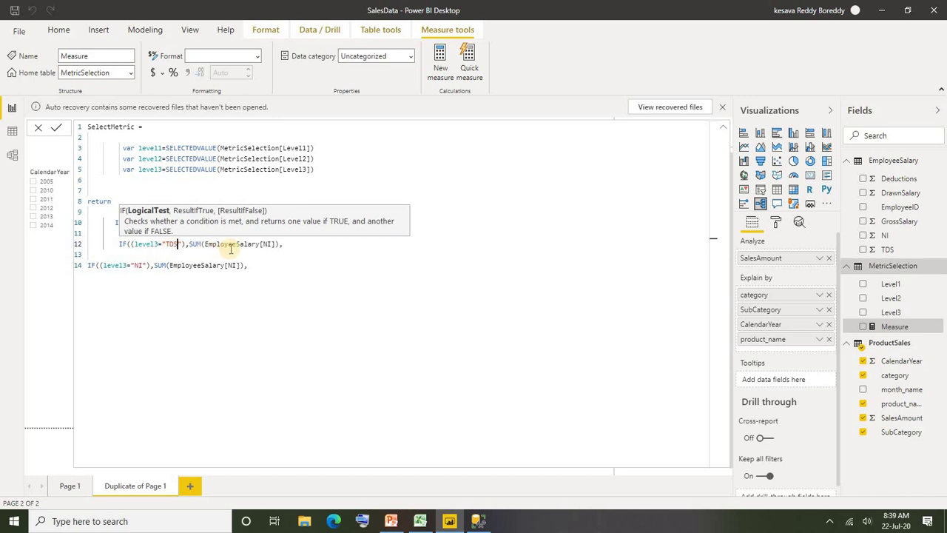
click(271, 245)
double_click(261, 245)
click(263, 244)
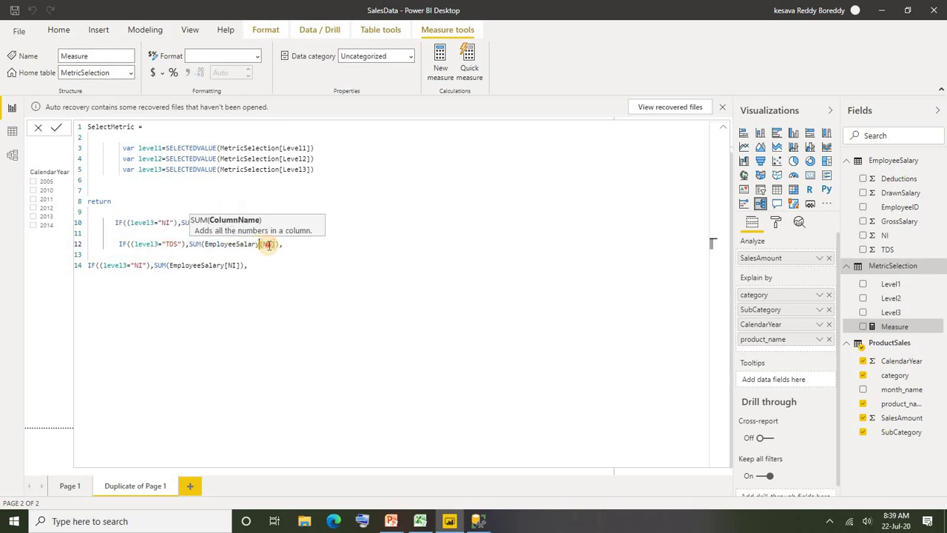
text(T)
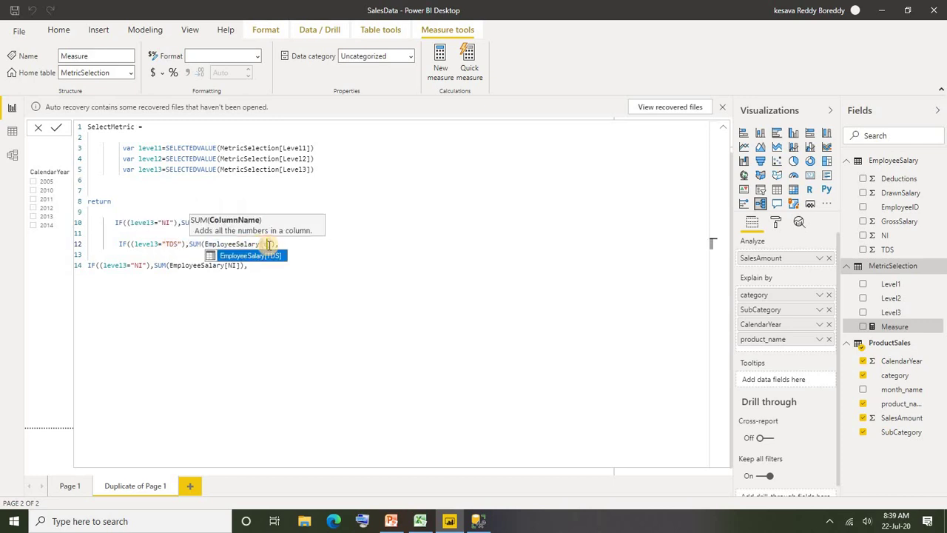
key(Tab)
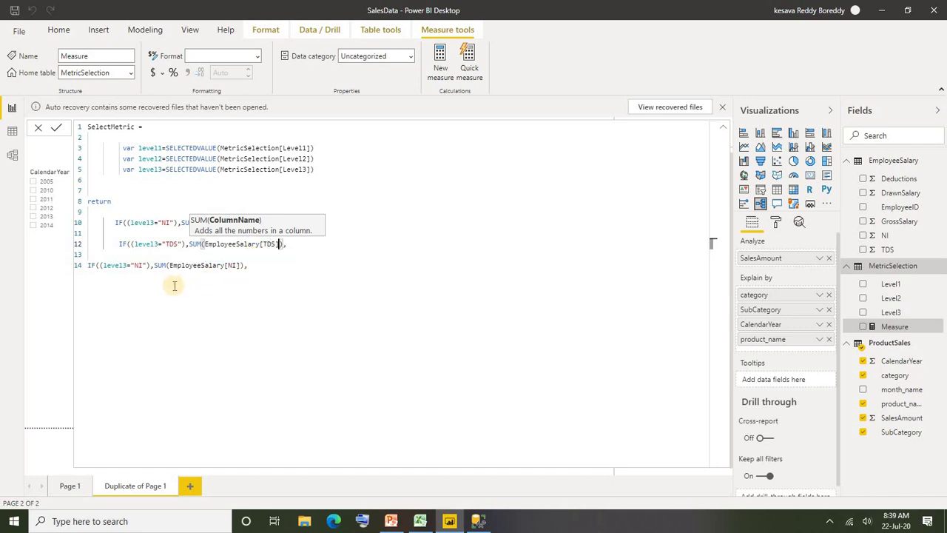
Indent the last copied IF line and change its condition to level2="Takehome".
key(Down)
key(Down)
click(86, 265)
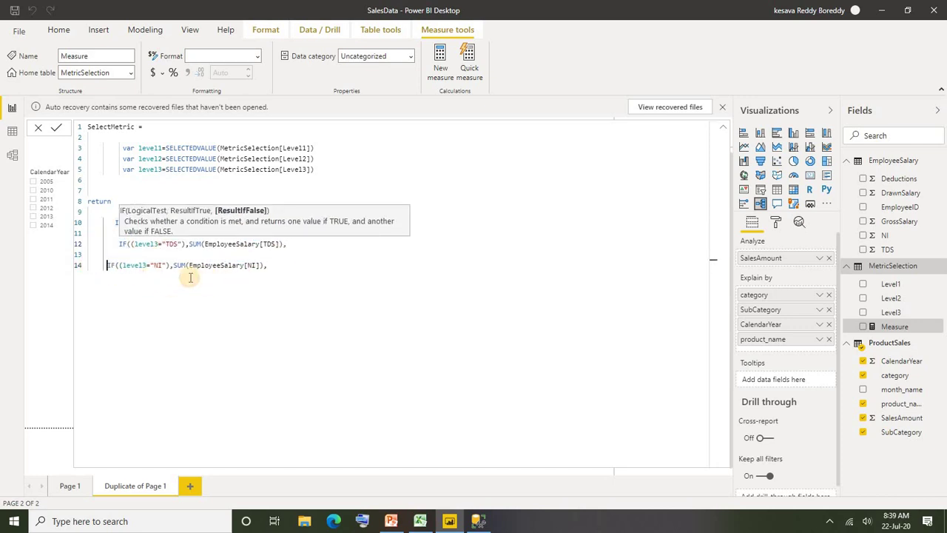
click(153, 265)
key(BackSpace)
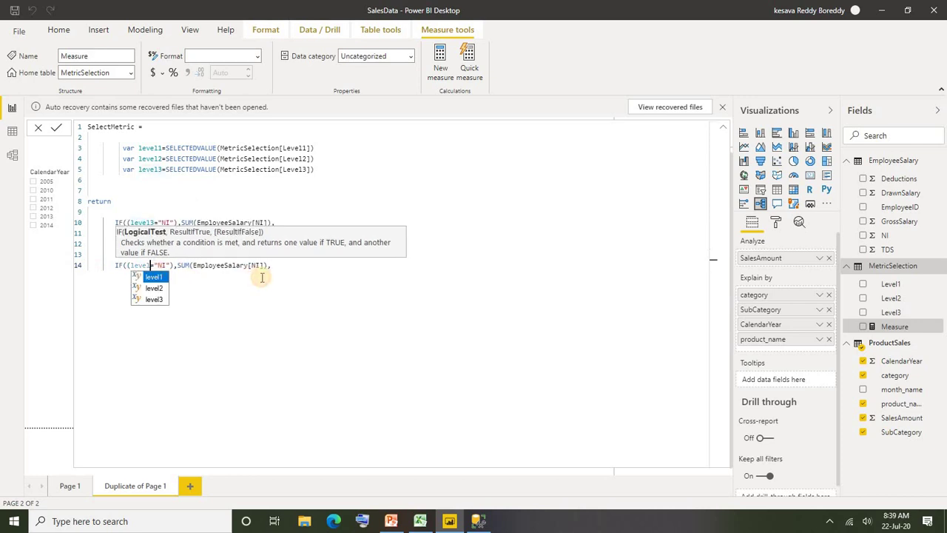
click(149, 276)
double_click(163, 266)
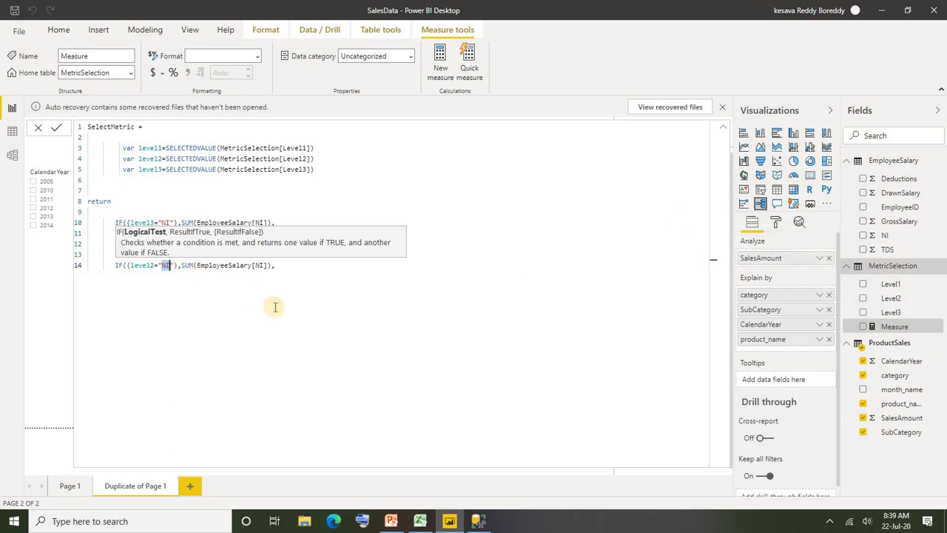
text(Take)
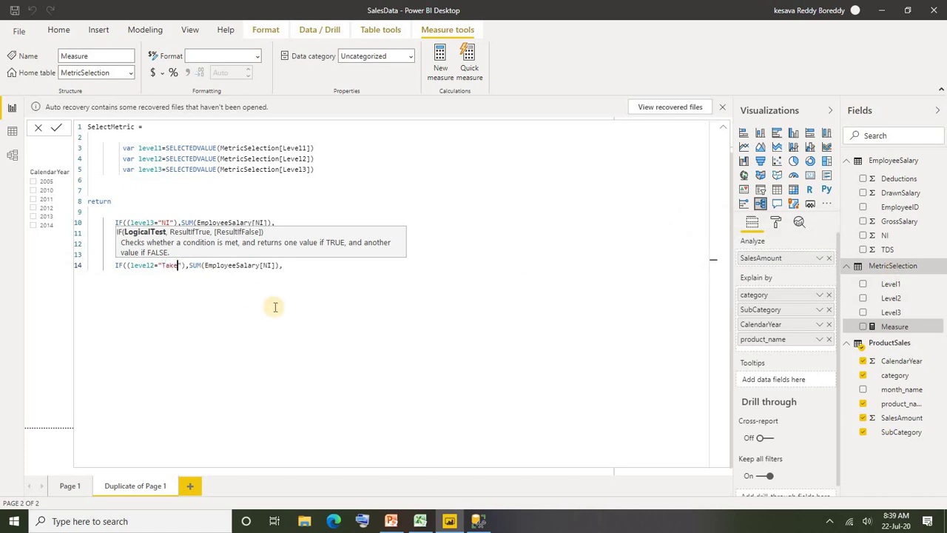
text(home)
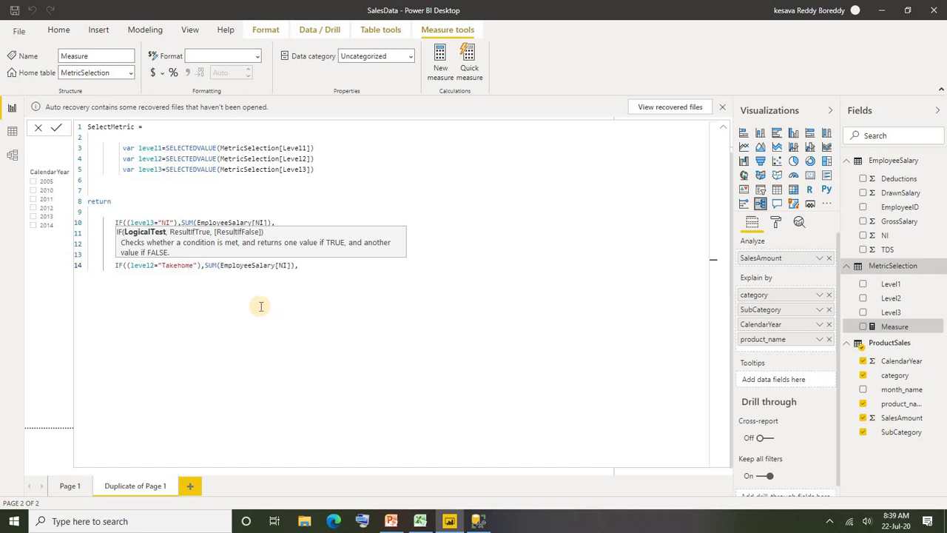
Change the summed column in the Takehome line to EmployeeSalary[DrawnSalary].
double_click(284, 265)
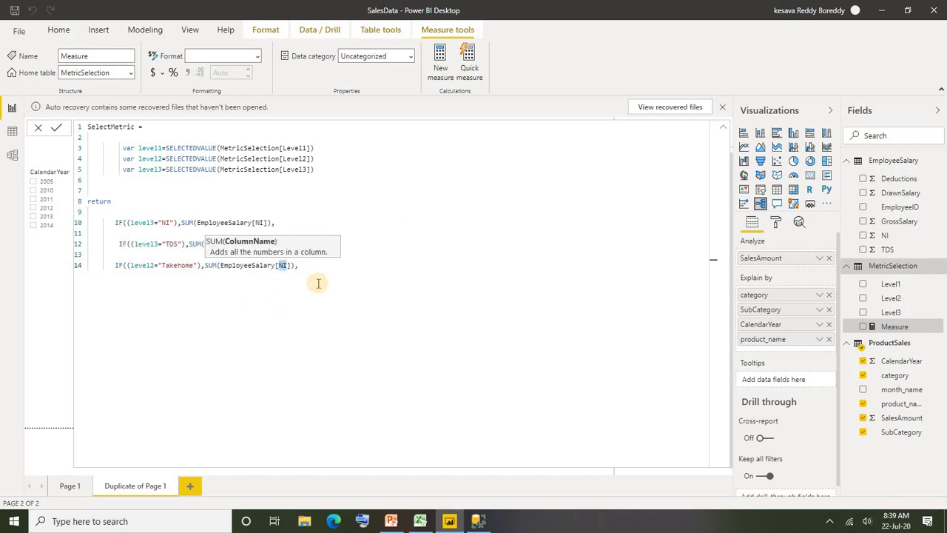
key(BackSpace)
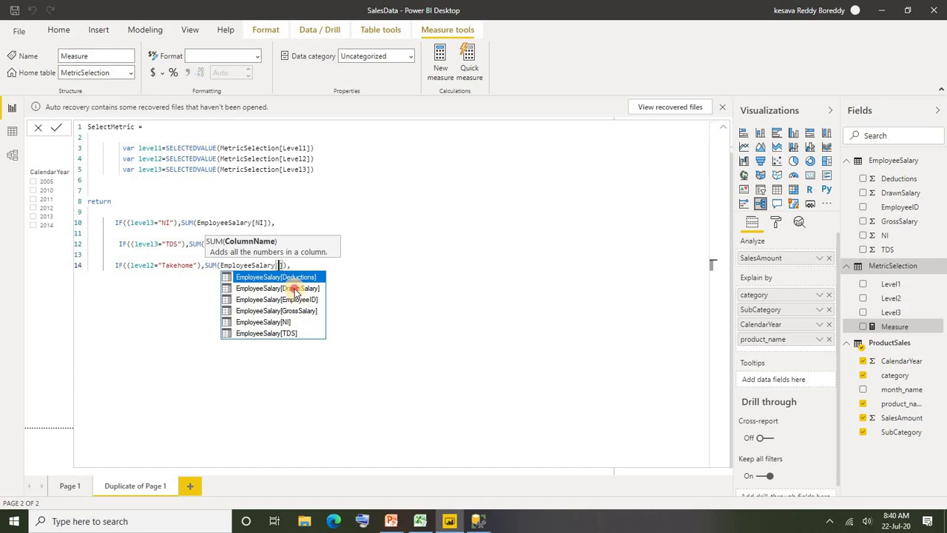
click(293, 288)
Copy the complete Takehome IF line and paste it on a new line directly below.
drag(361, 273, 116, 267)
key(ctrl+c)
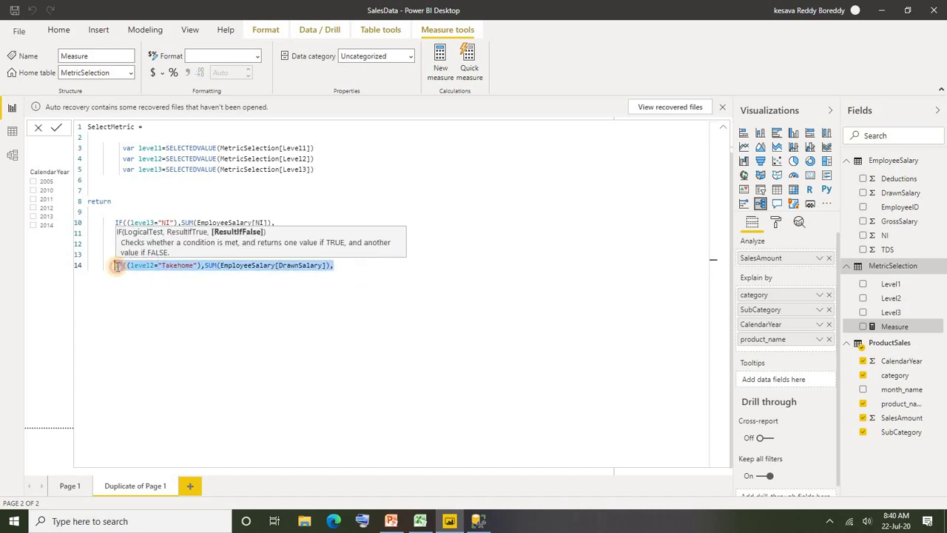
click(346, 268)
key(Return)
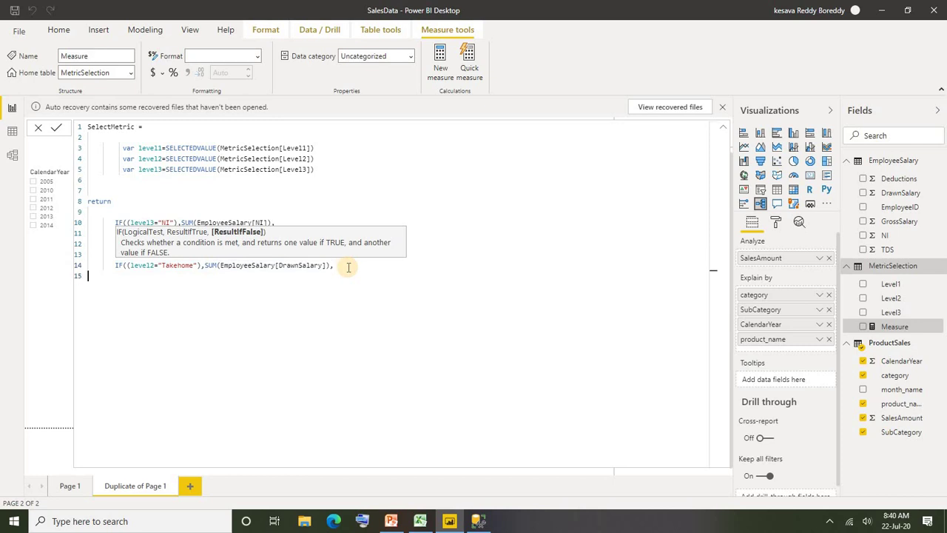
key(ctrl+v)
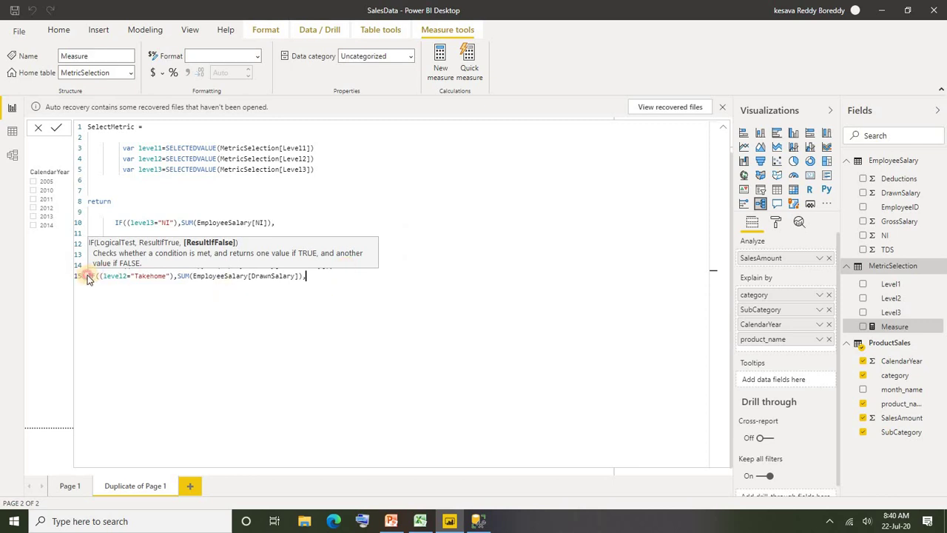
Indent the last copied IF line, change its condition to level2="Deductions" and its summed column to EmployeeSalary[Deductions].
click(139, 275)
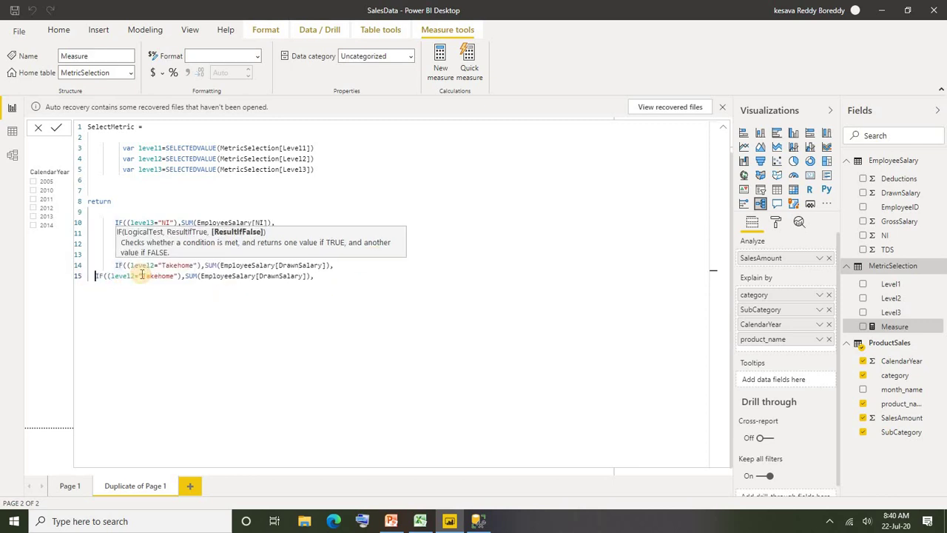
double_click(179, 275)
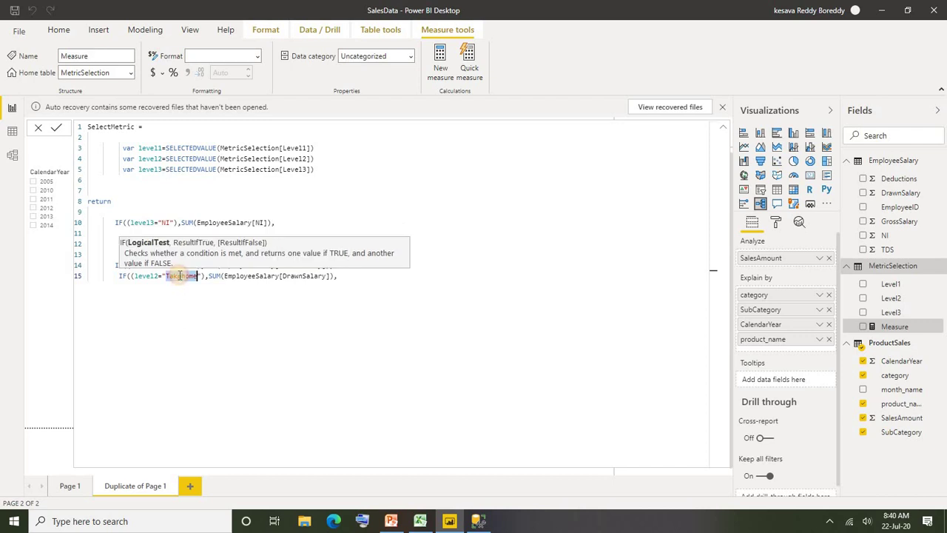
text(Deductio)
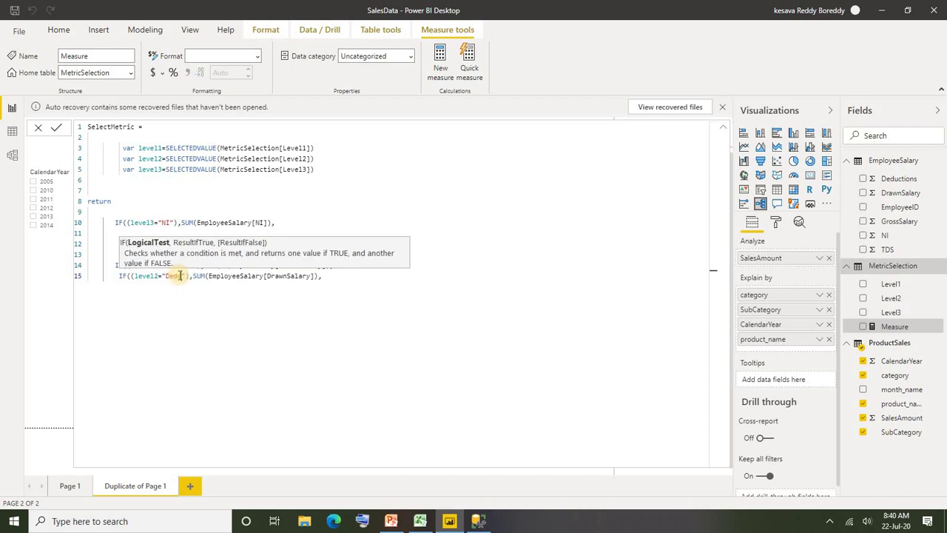
text(ns)
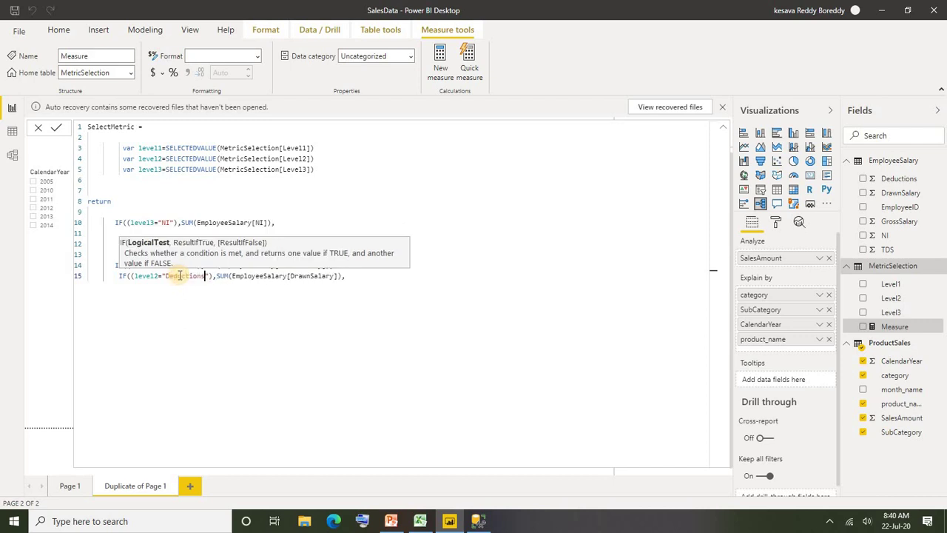
double_click(323, 277)
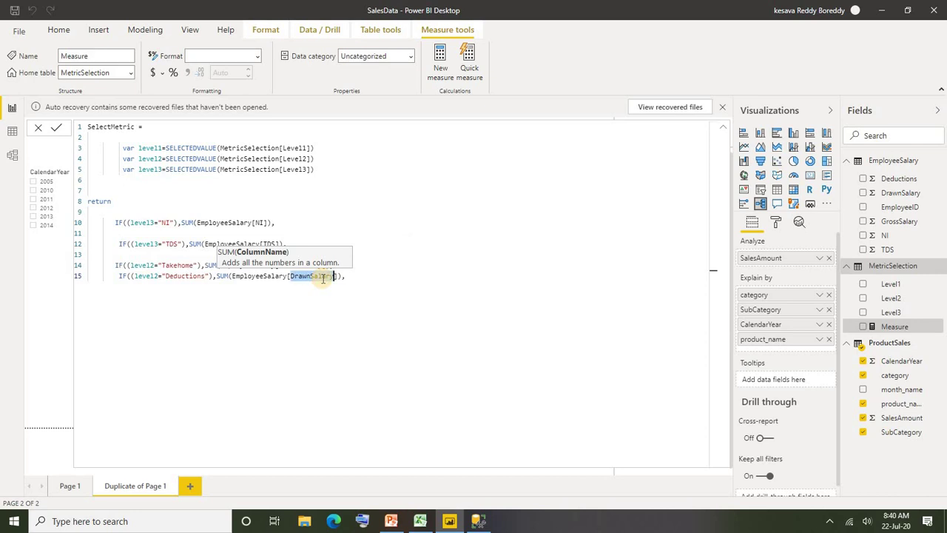
text(D)
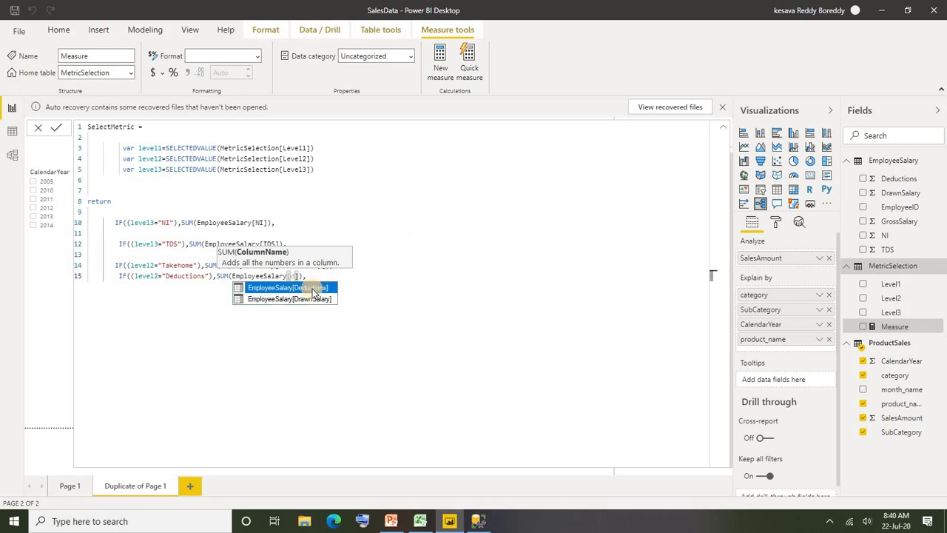
click(315, 284)
click(368, 284)
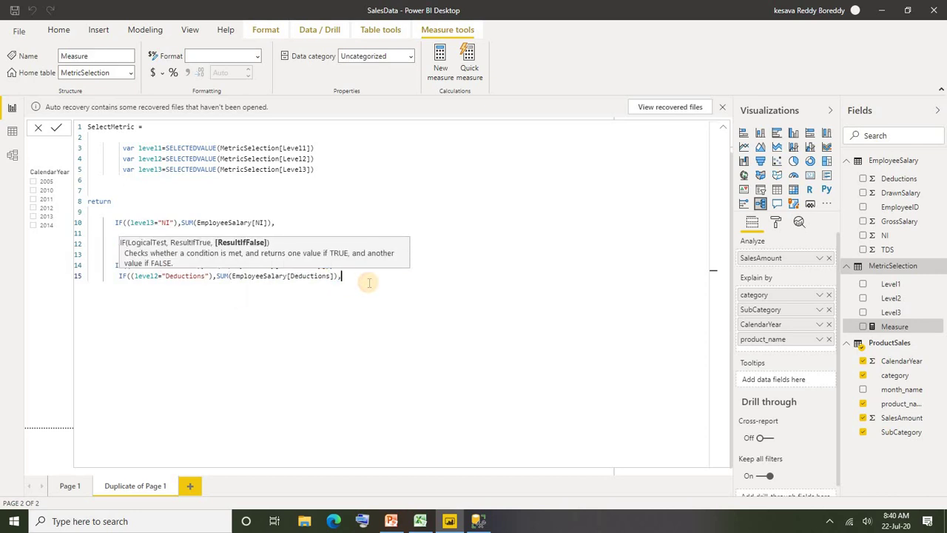
Below a blank line, add an IF with condition level1="Salary" that returns the sum of EmployeeSalary[GrossSalary].
key(shift+Return)
key(shift+Return)
text(if((level1="Salar)
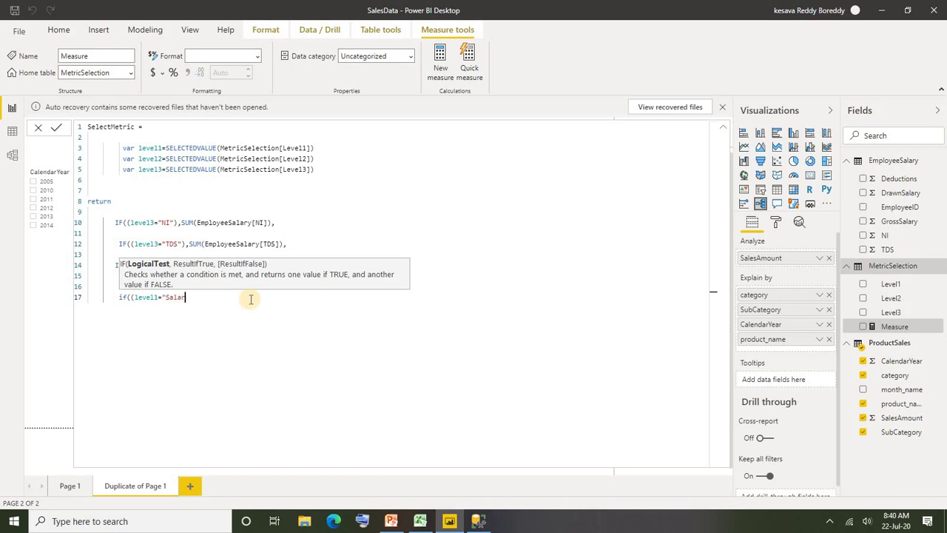
text(y"),sum)
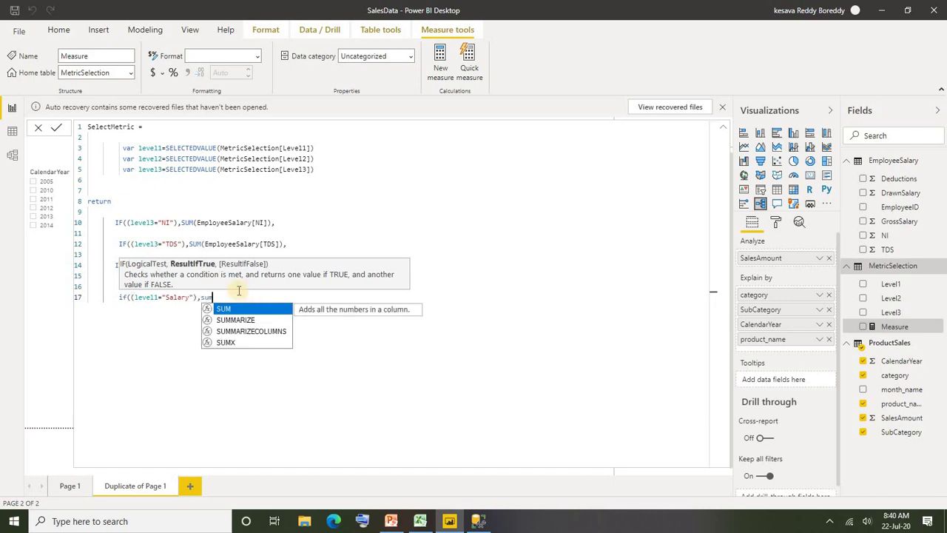
click(225, 308)
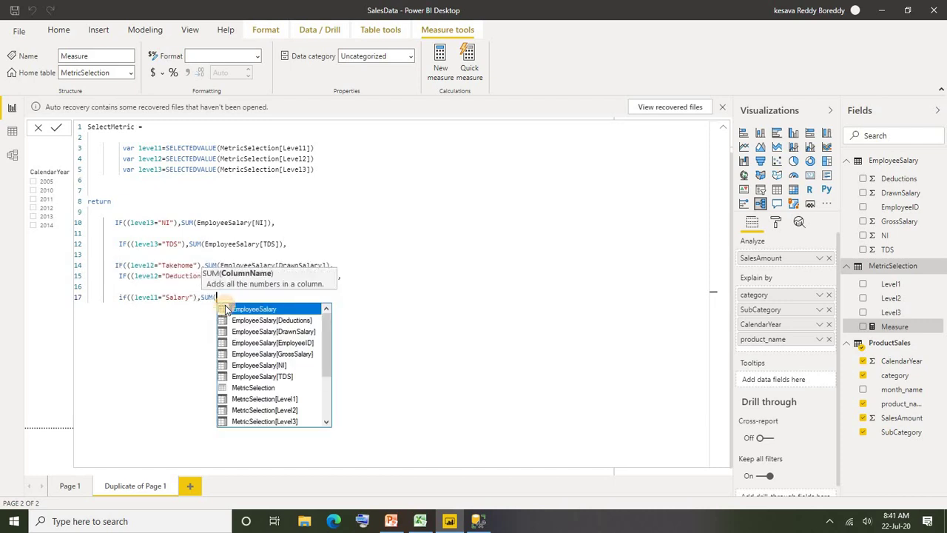
text(sa)
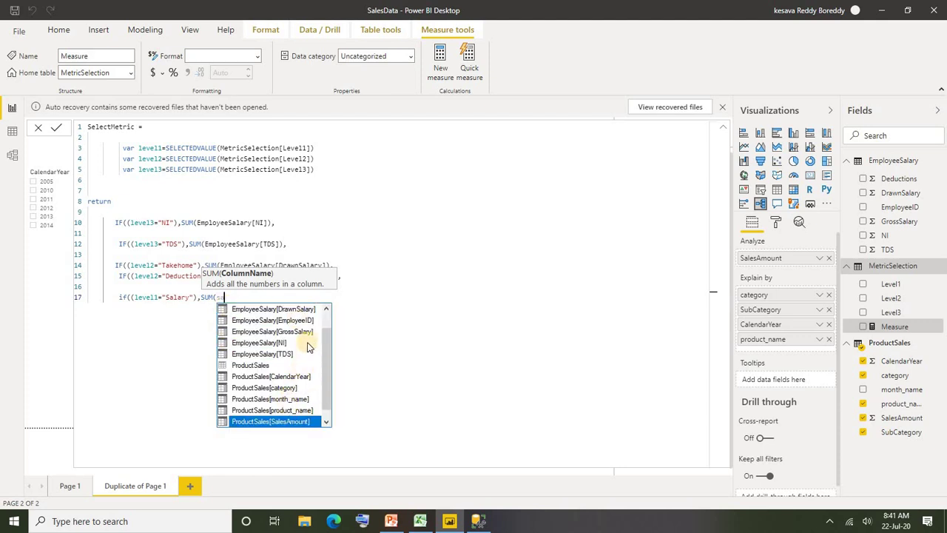
click(293, 331)
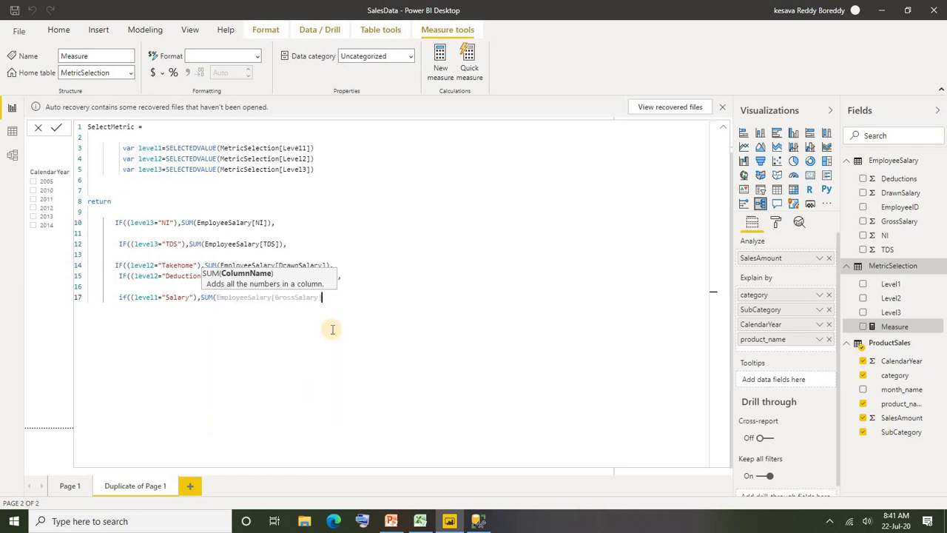
text())
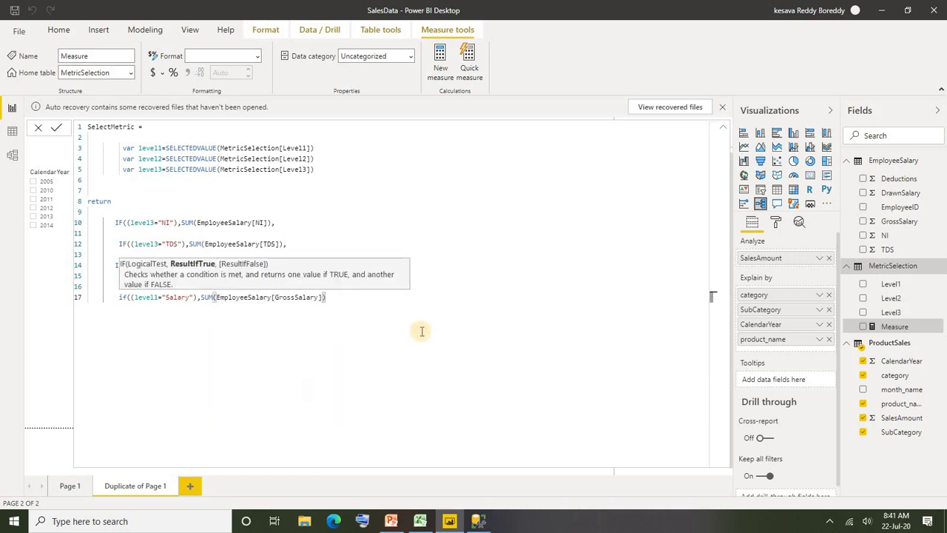
Close the nested IFs with five closing parentheses on a new indented line and commit the SelectMetric measure.
key(shift+Return)
key(Tab)
key(Tab)
text()))
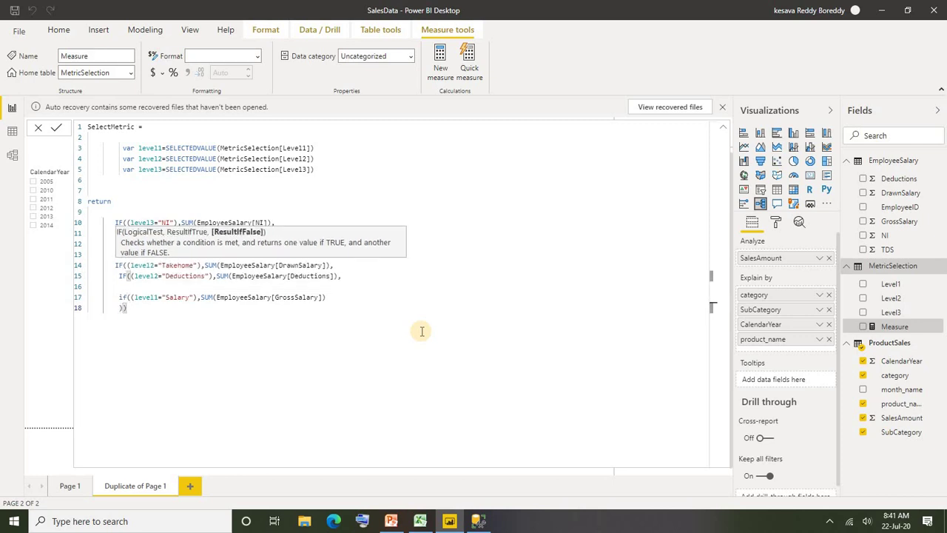
text()))
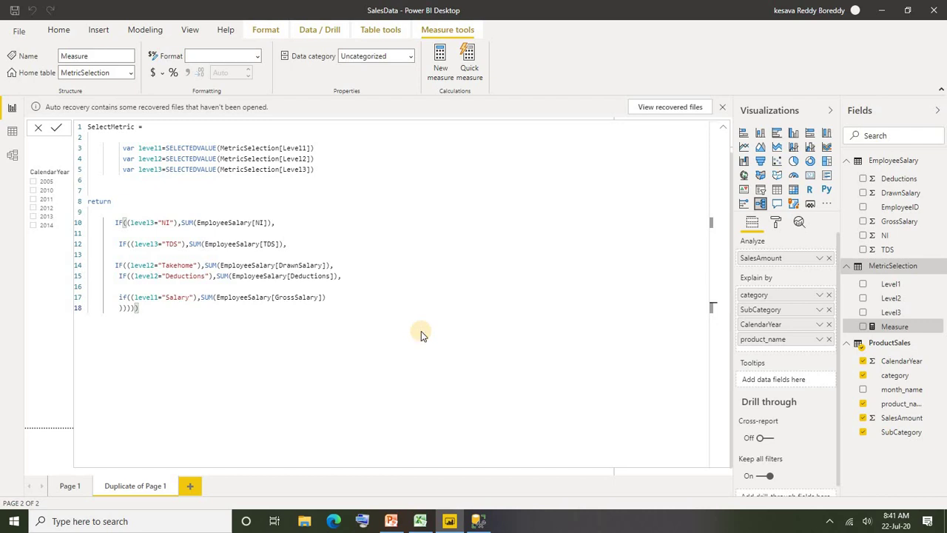
key(Return)
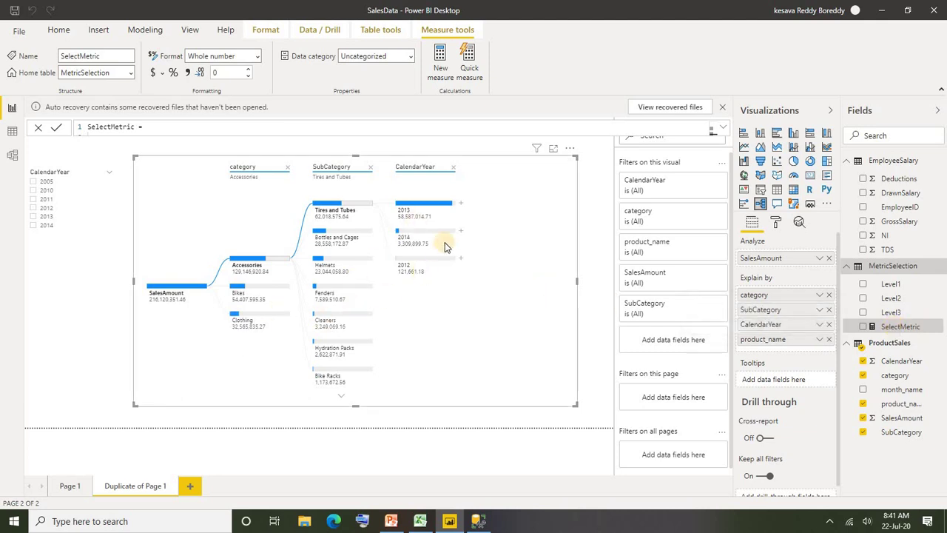
Remove SalesAmount, category, SubCategory, CalendarYear and product_name from the decomposition tree.
click(827, 259)
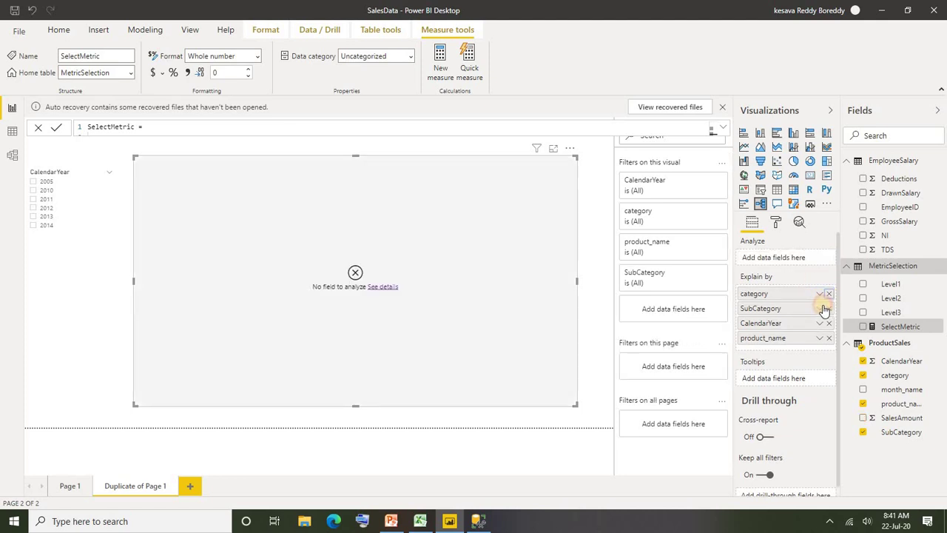
click(829, 308)
click(829, 294)
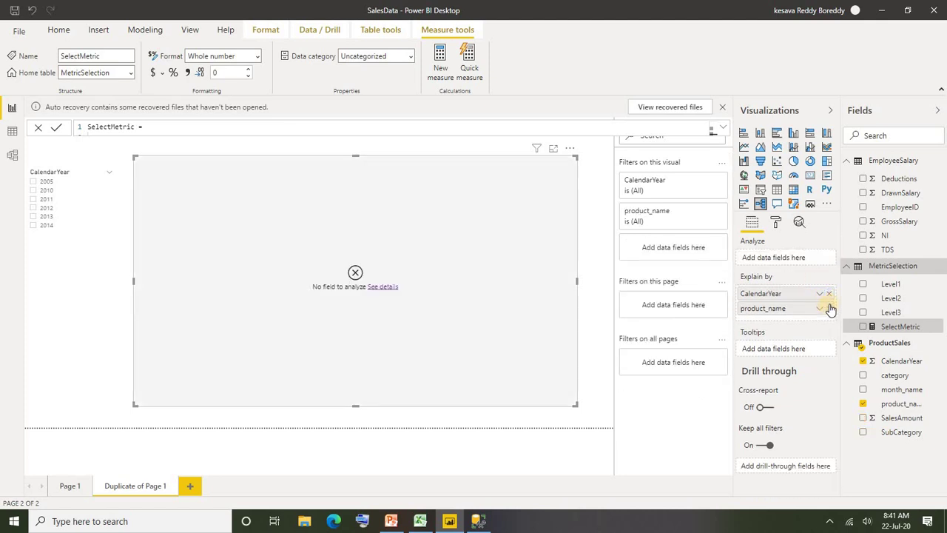
click(829, 294)
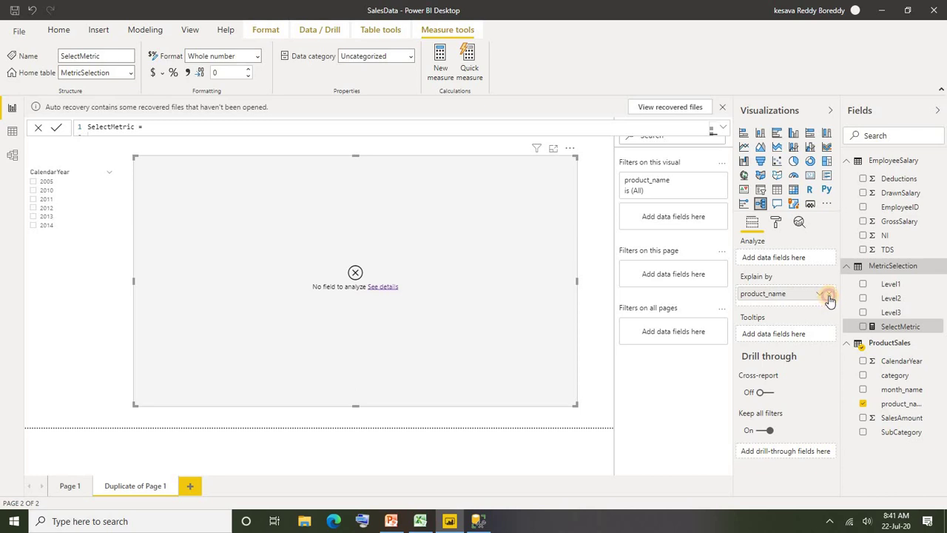
click(829, 296)
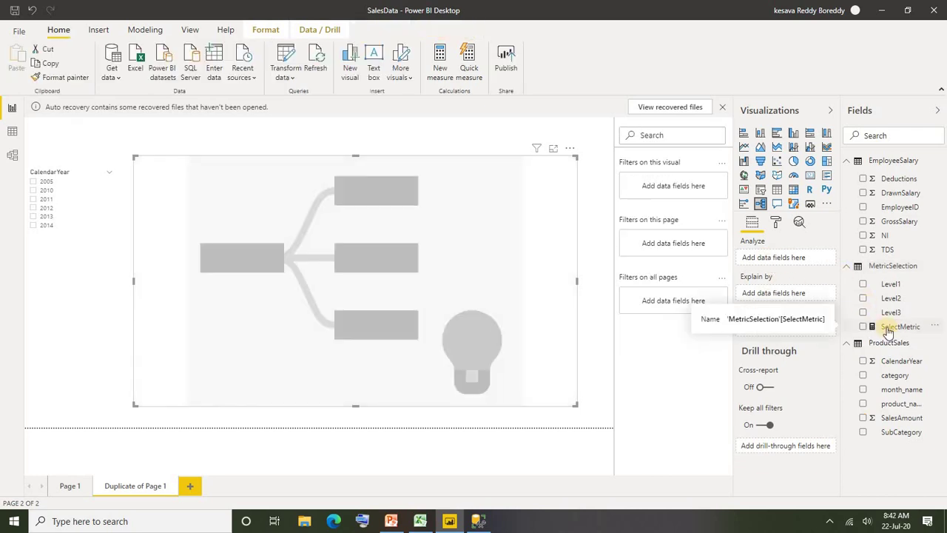
Set the decomposition tree to analyze SelectMetric, explained by Level1, Level2 and Level3.
drag(888, 330, 777, 257)
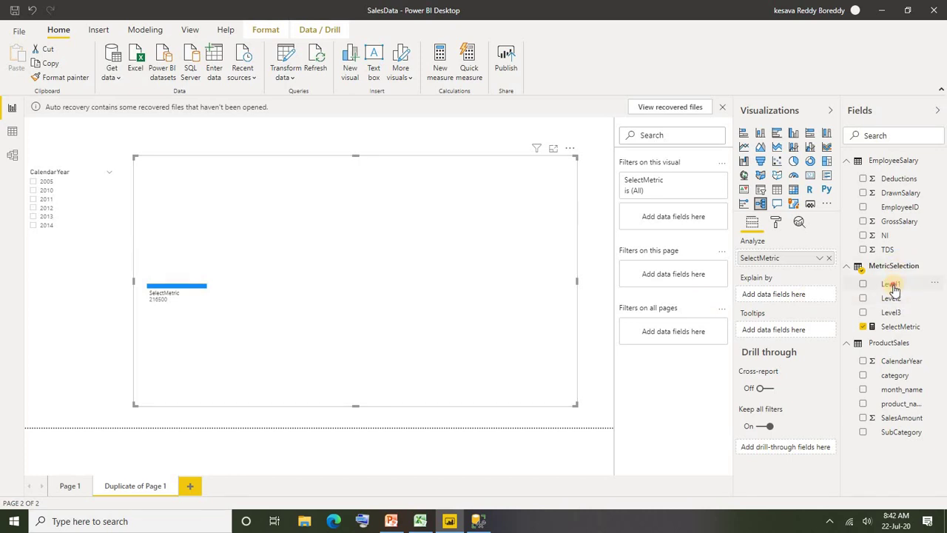
drag(893, 287, 798, 299)
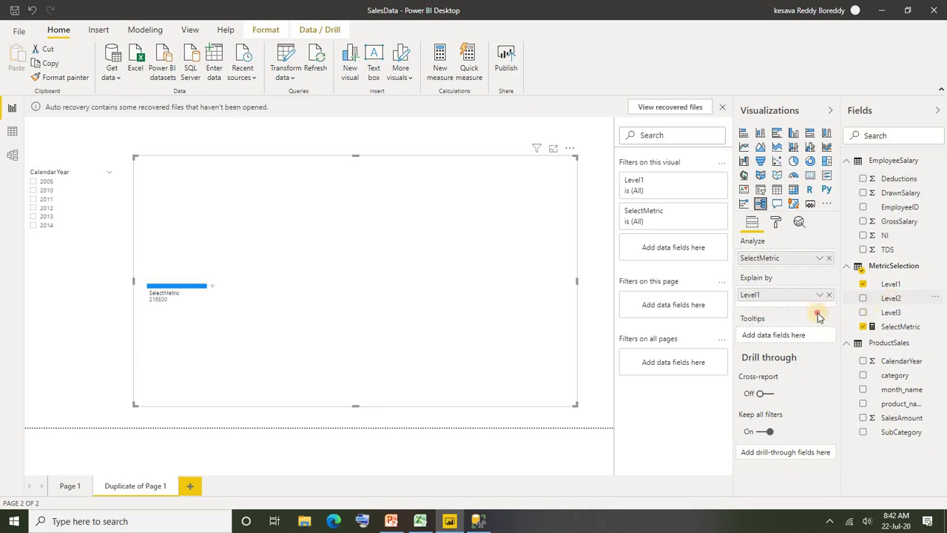
click(889, 299)
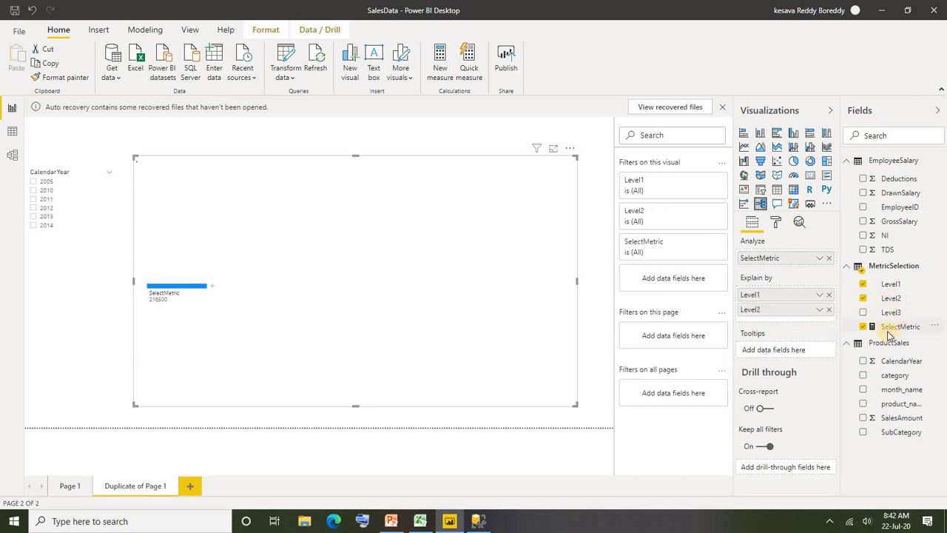
drag(888, 314, 789, 324)
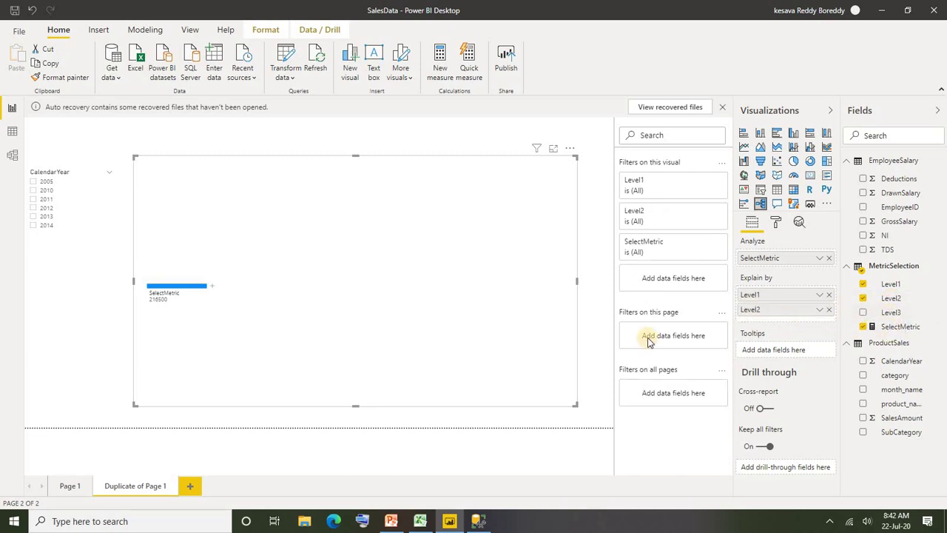
Expand the tree's root by Level1, the Salary node by Level2 and the Deductions node by Level3.
click(213, 288)
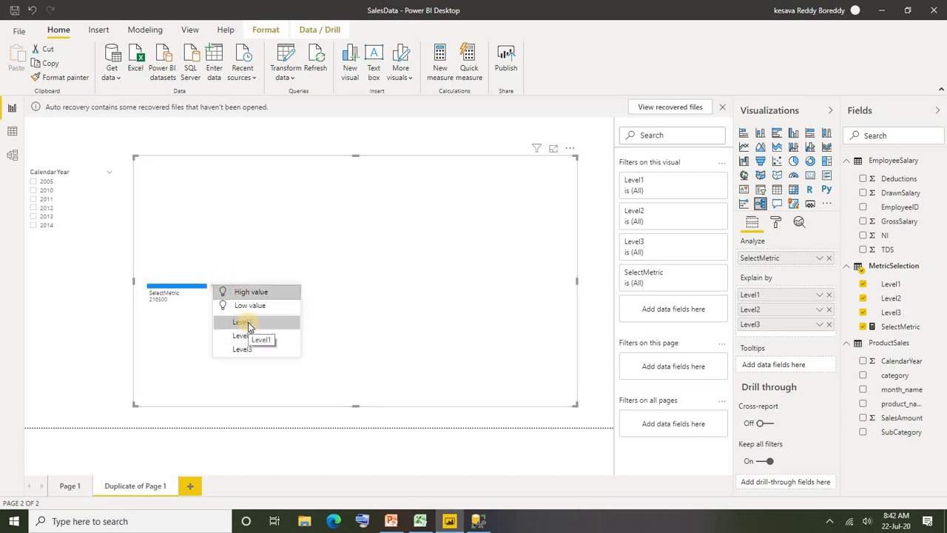
click(247, 323)
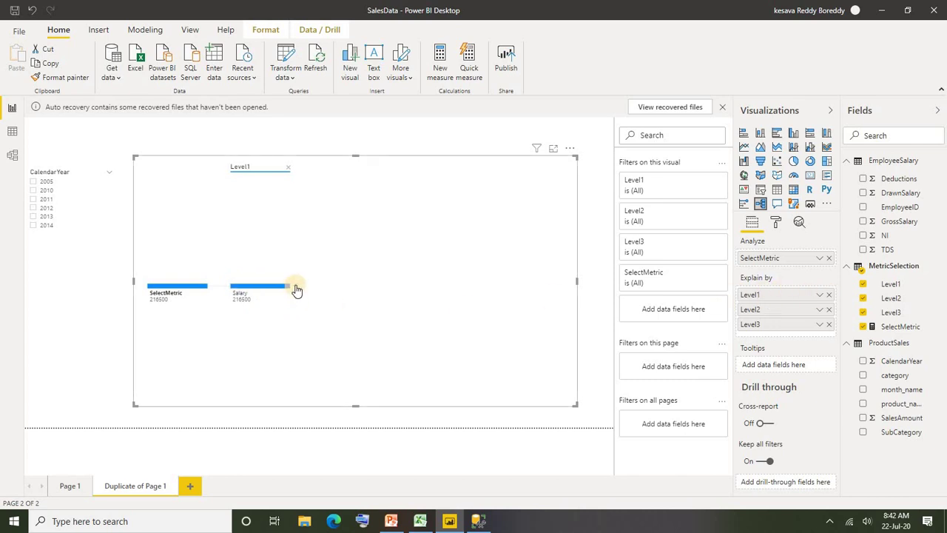
click(297, 287)
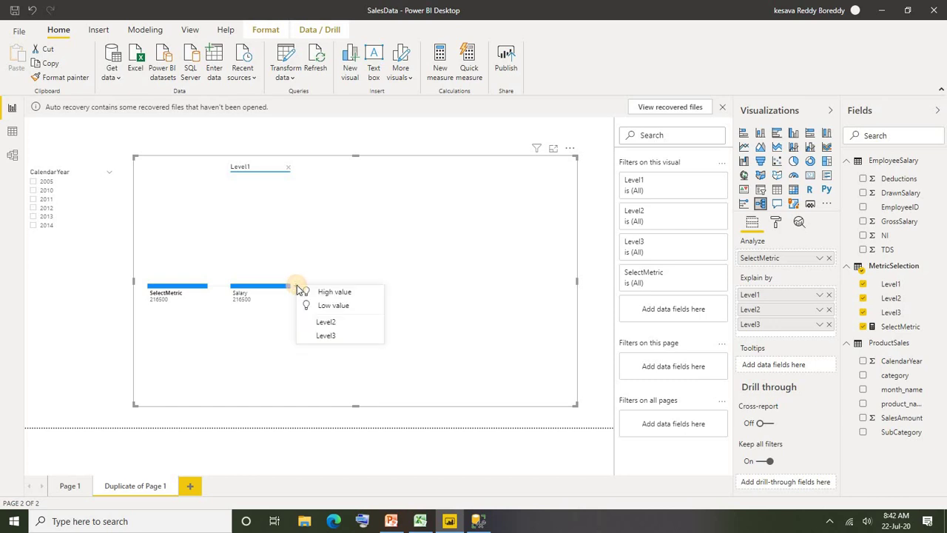
click(344, 323)
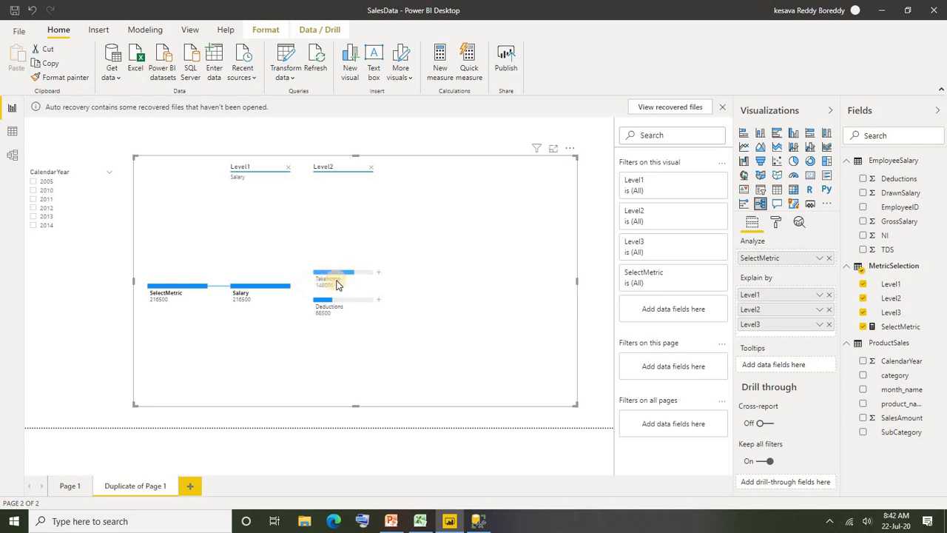
click(378, 302)
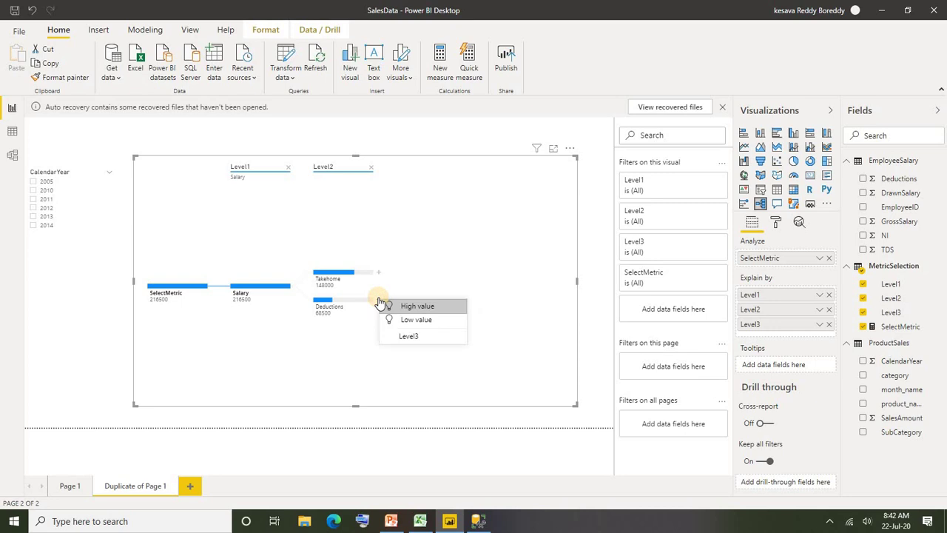
click(412, 337)
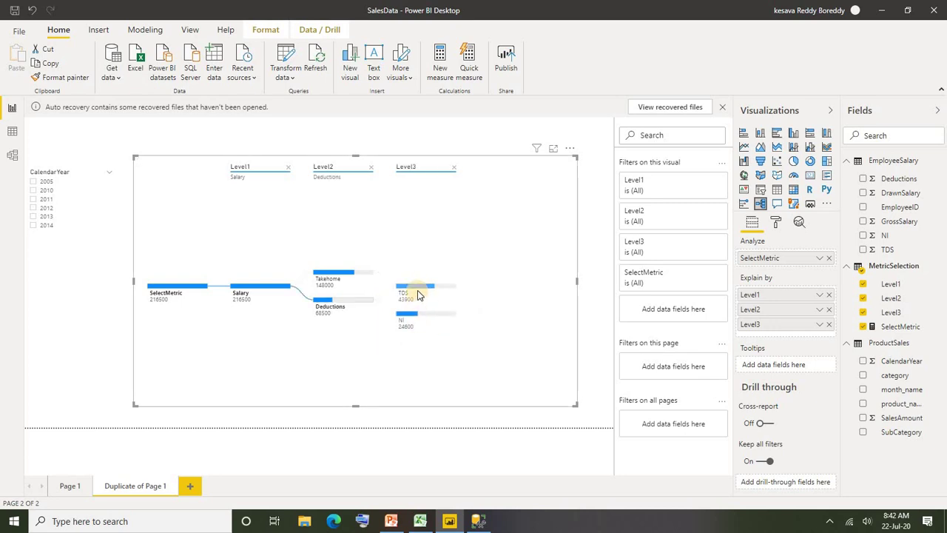
mouse_move(417, 294)
Replace the CalendarYear slicer with a compact EmployeeID slicer beside the decomposition tree.
click(65, 173)
key(Delete)
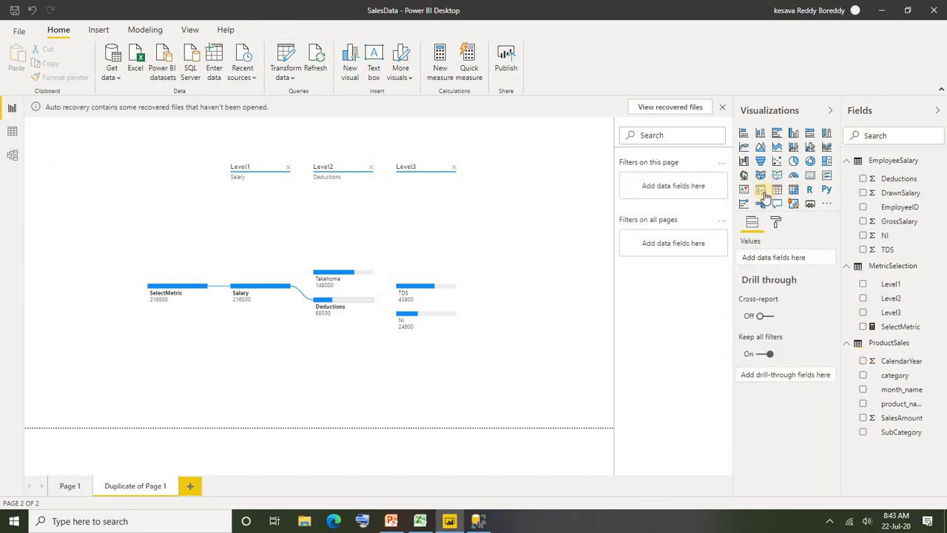
click(760, 189)
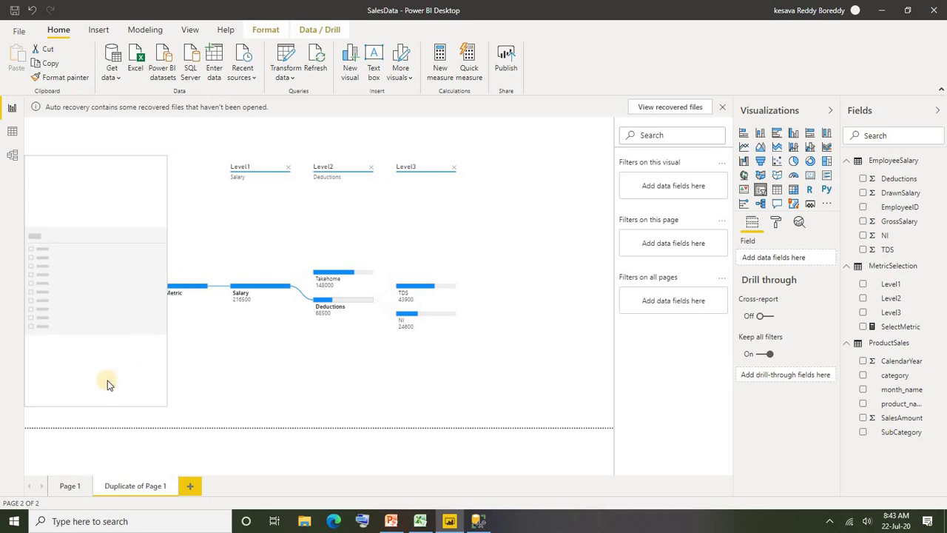
drag(94, 406, 92, 246)
drag(115, 211, 112, 232)
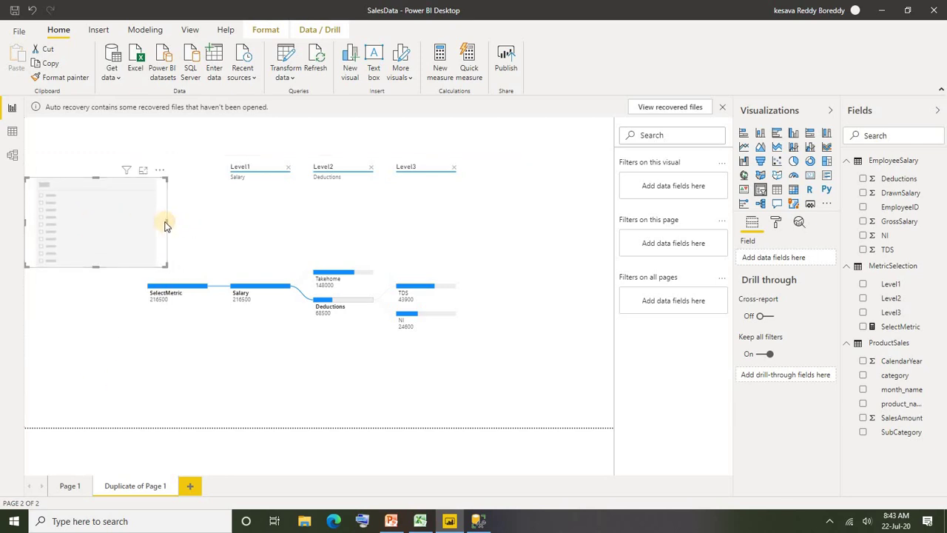
drag(167, 221, 115, 222)
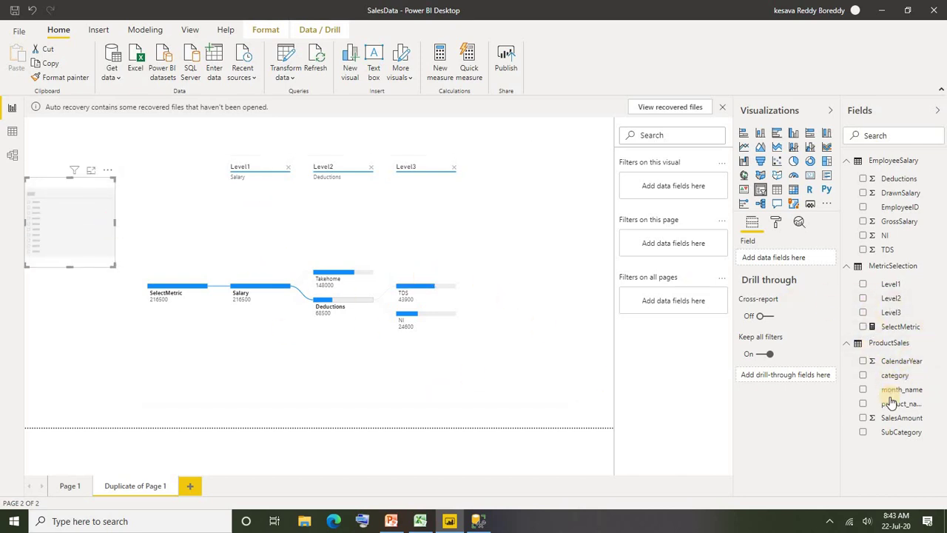
click(863, 208)
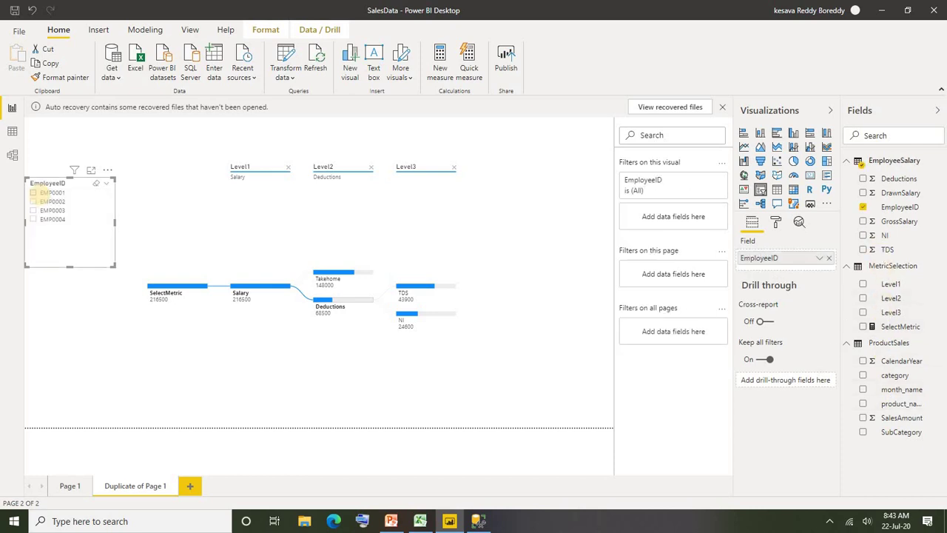
Narrow the EmployeeID slicer slightly and filter the decomposition tree by the first employee, followed by the second.
click(33, 193)
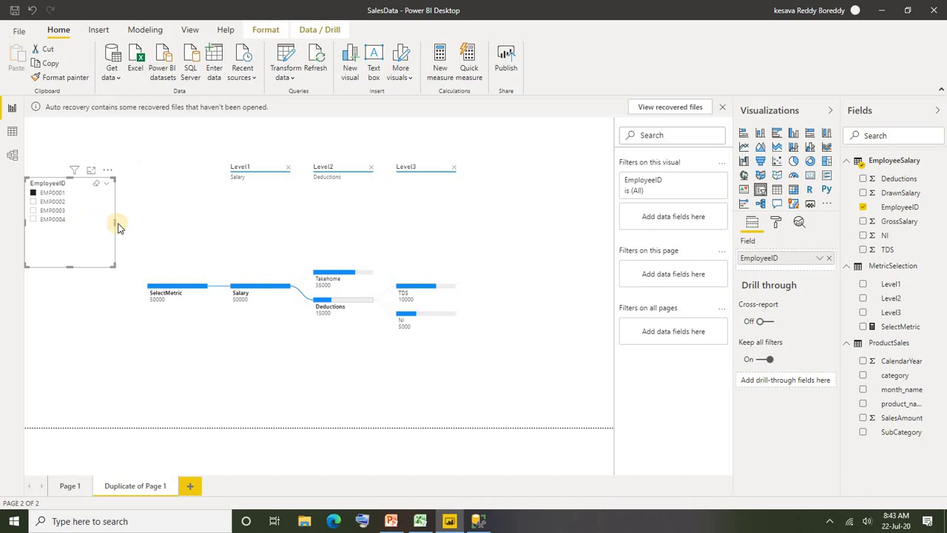
drag(108, 227, 102, 224)
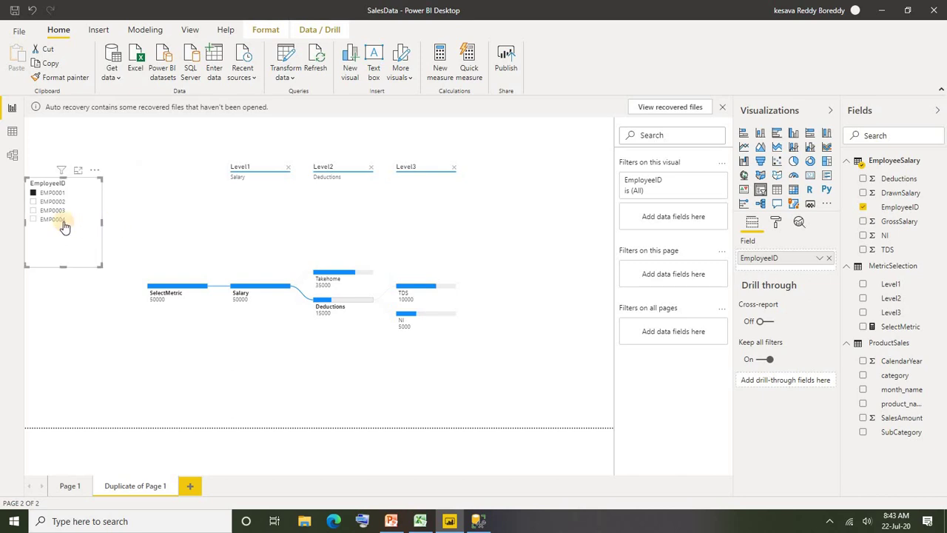
click(33, 202)
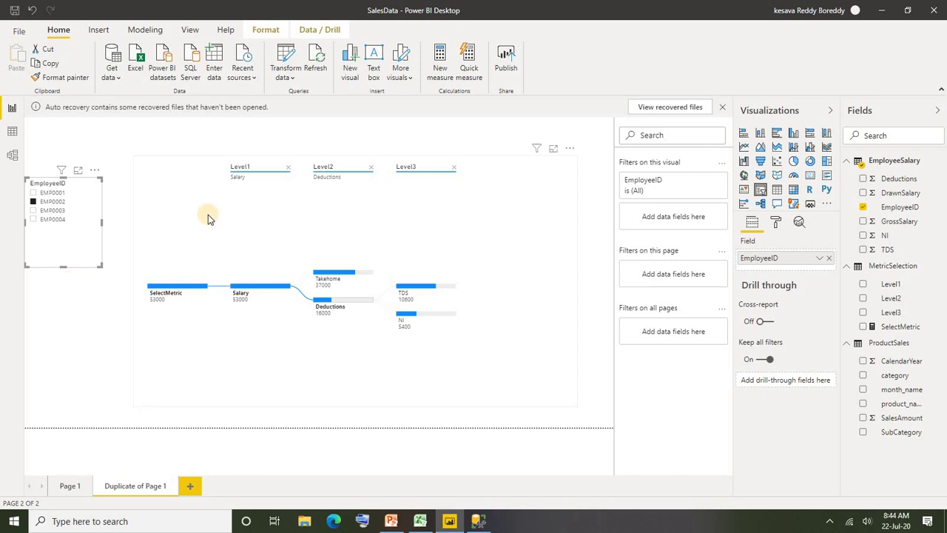
Give the decomposition tree a light grey border with a 15 px corner radius.
click(185, 215)
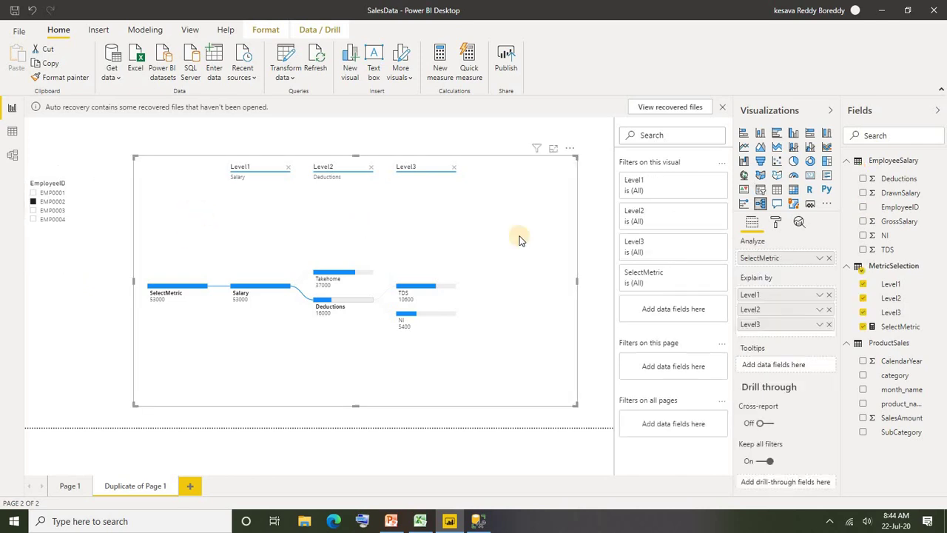
click(776, 223)
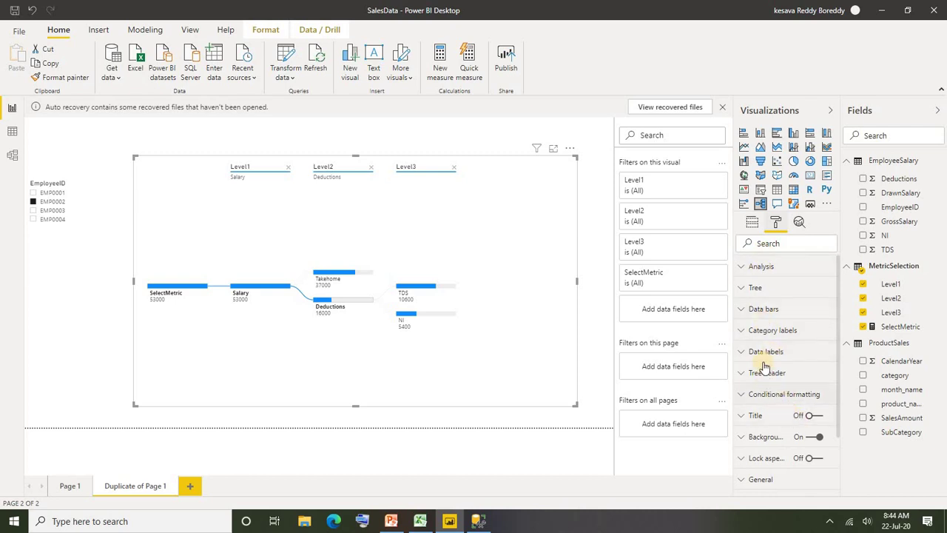
scroll(764, 414, down, 2)
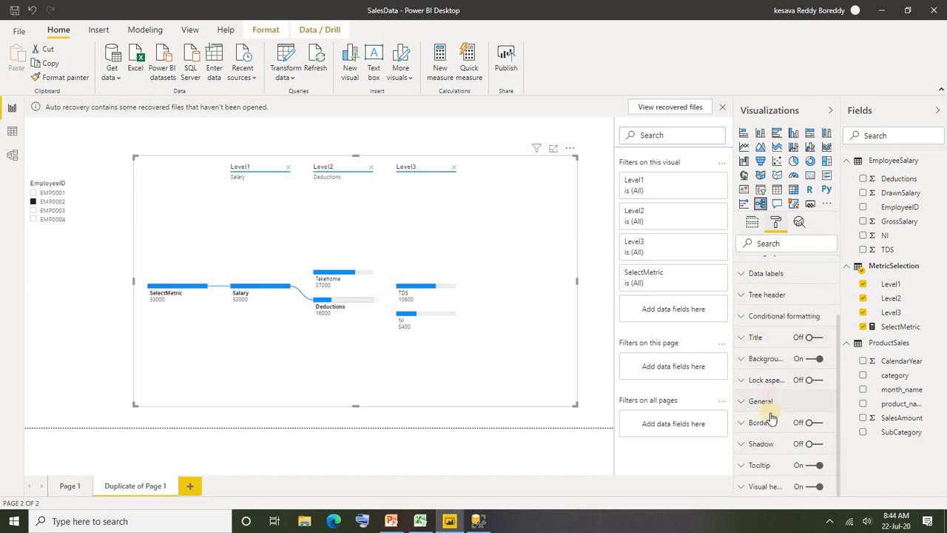
click(812, 425)
click(745, 427)
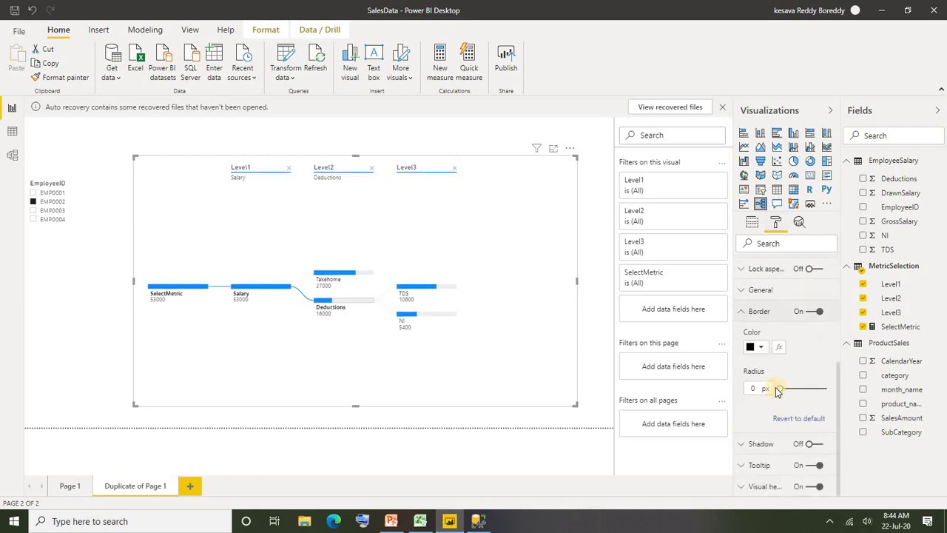
click(763, 352)
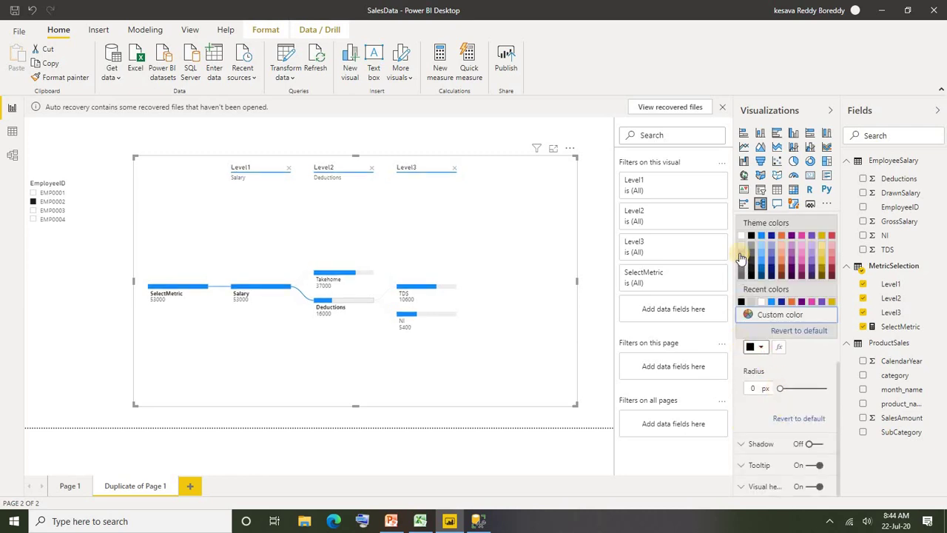
click(761, 388)
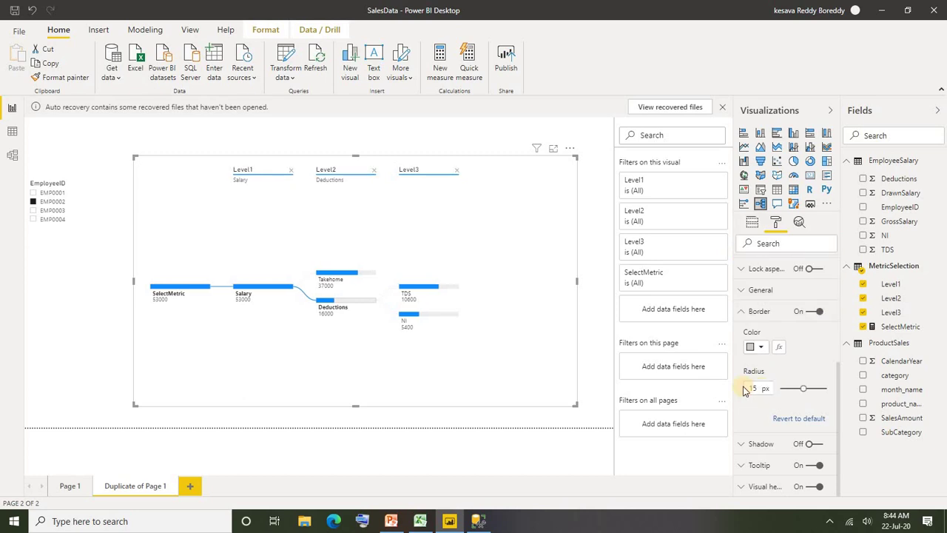
click(158, 208)
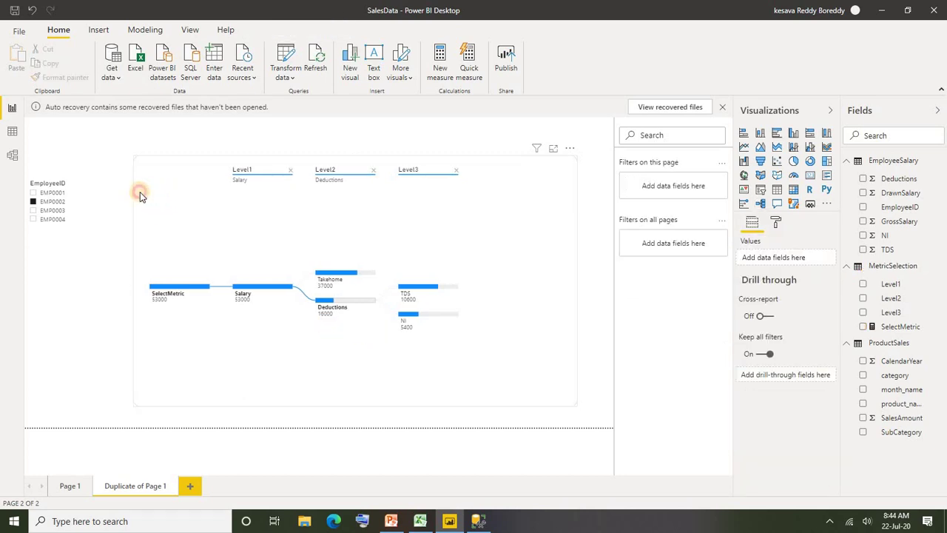
click(382, 215)
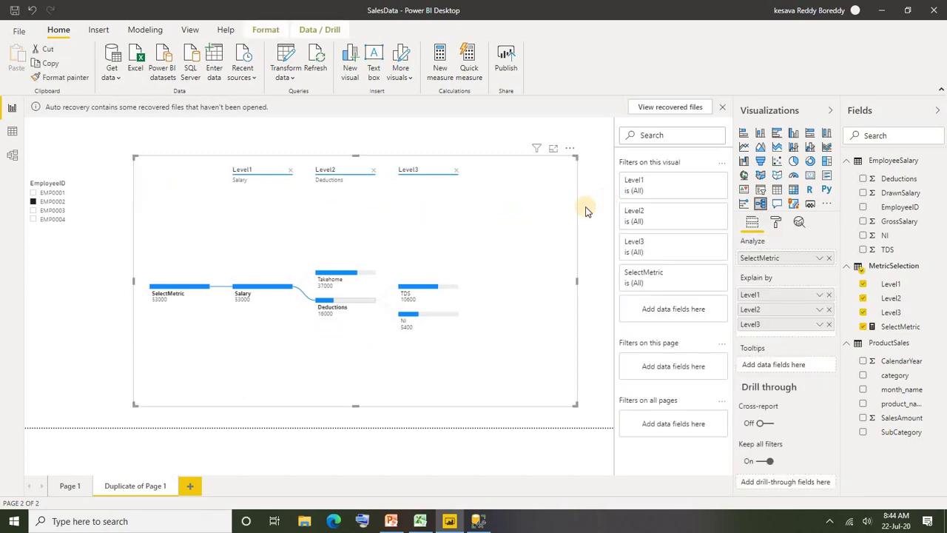